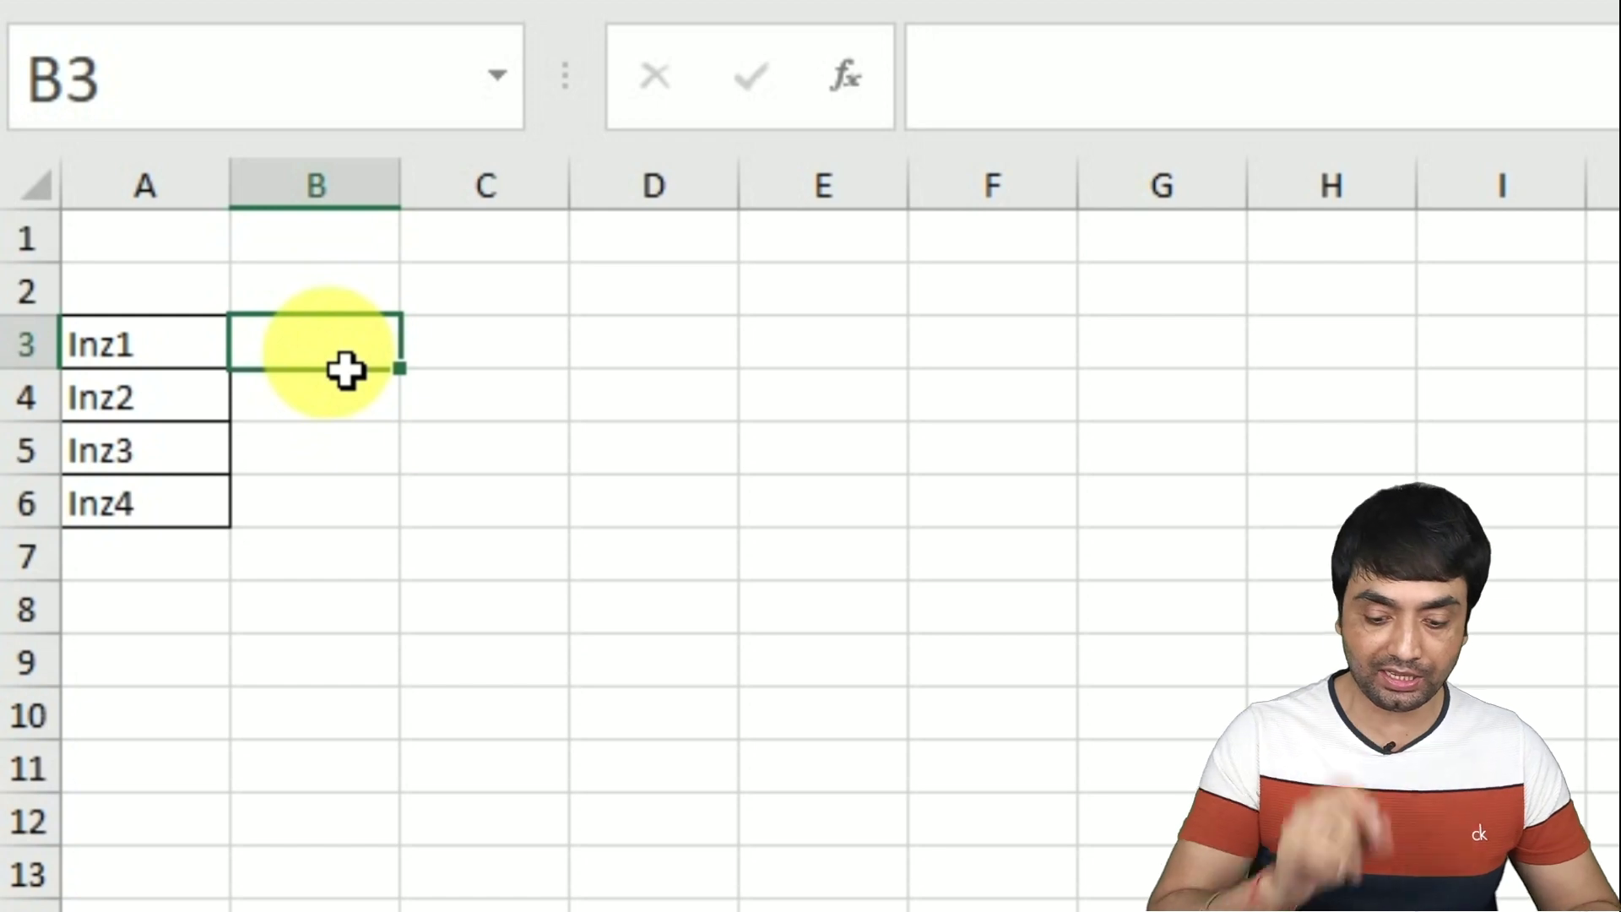
# - Start a HYPERLINK formula in B3 with a nested CONCATENATE whose first text is "#"
pyautogui.write('=hype')
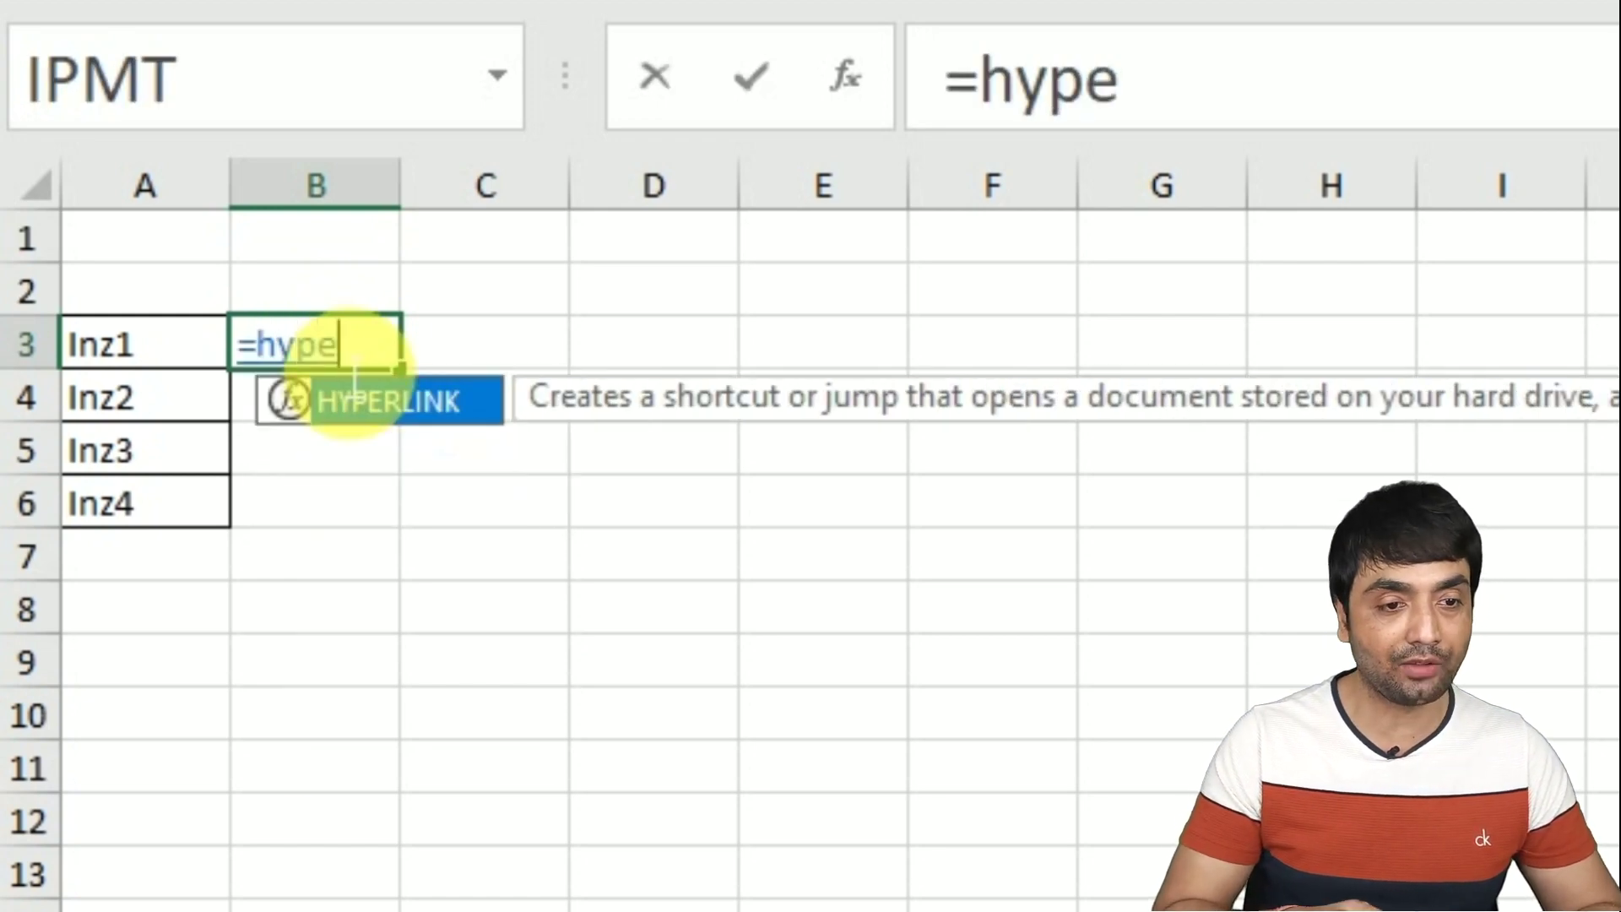
pyautogui.press('Tab')
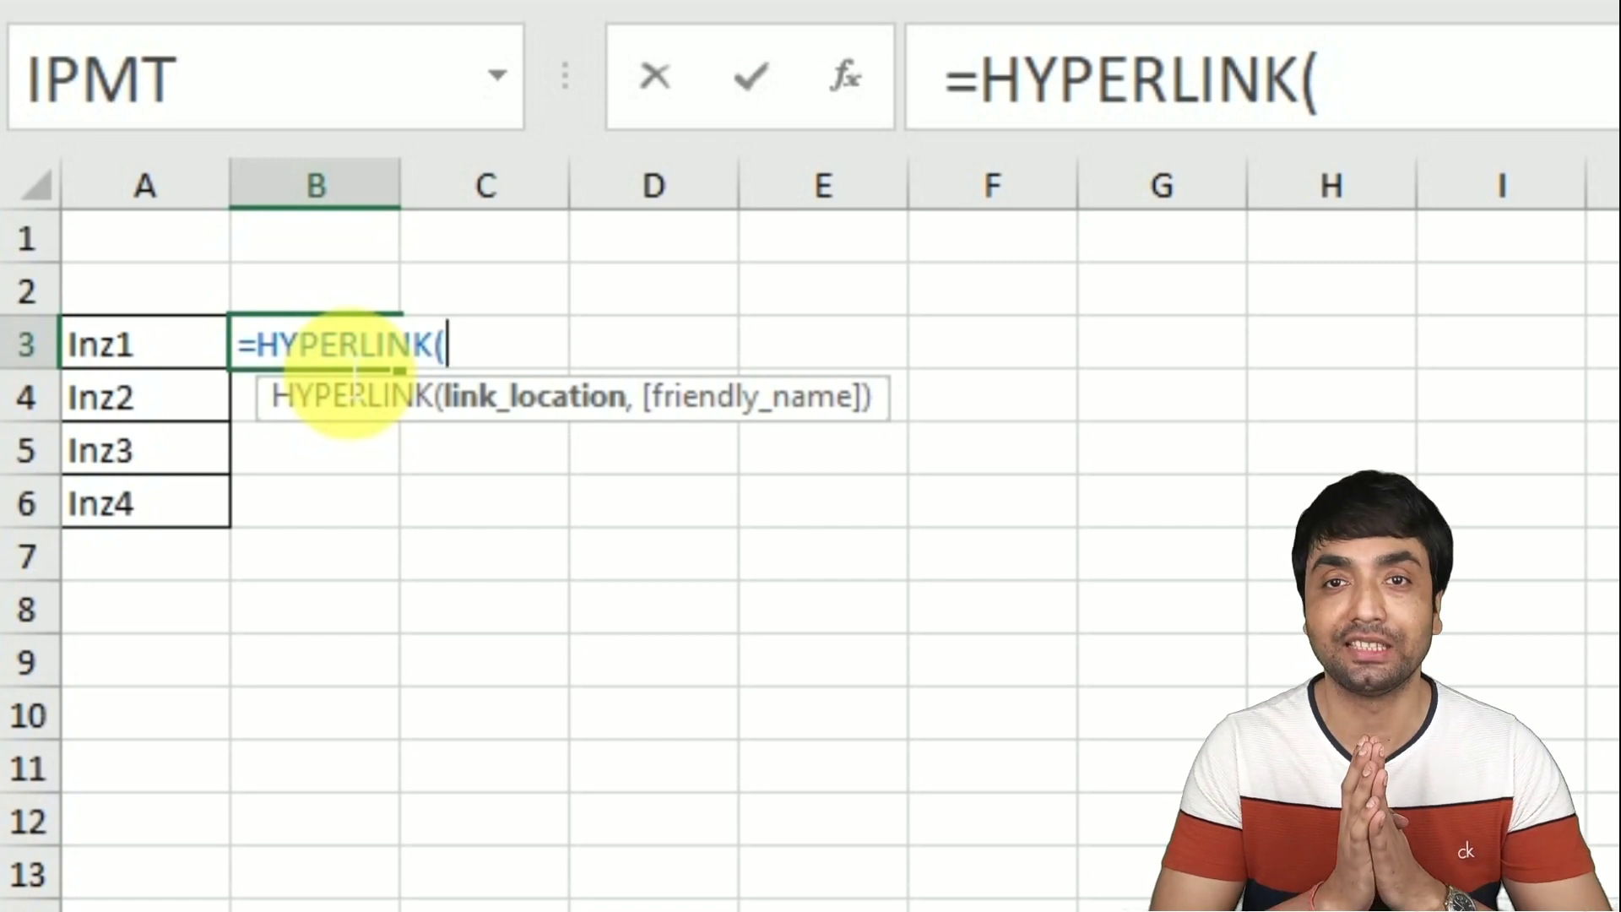
pyautogui.write('conca')
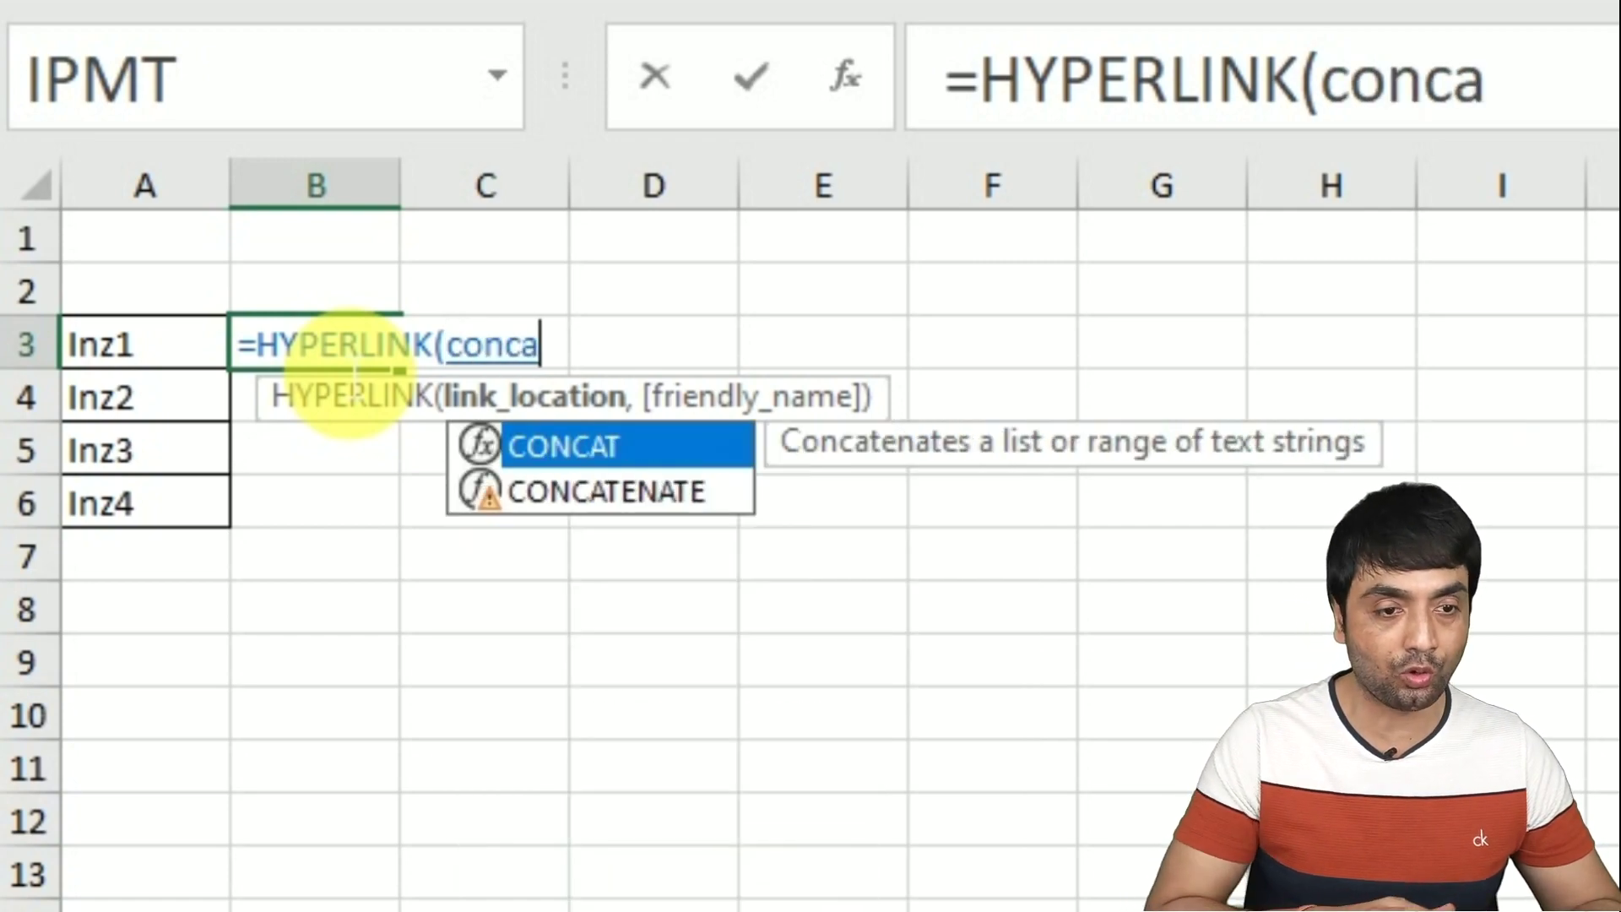
pyautogui.press('Down')
pyautogui.press('Tab')
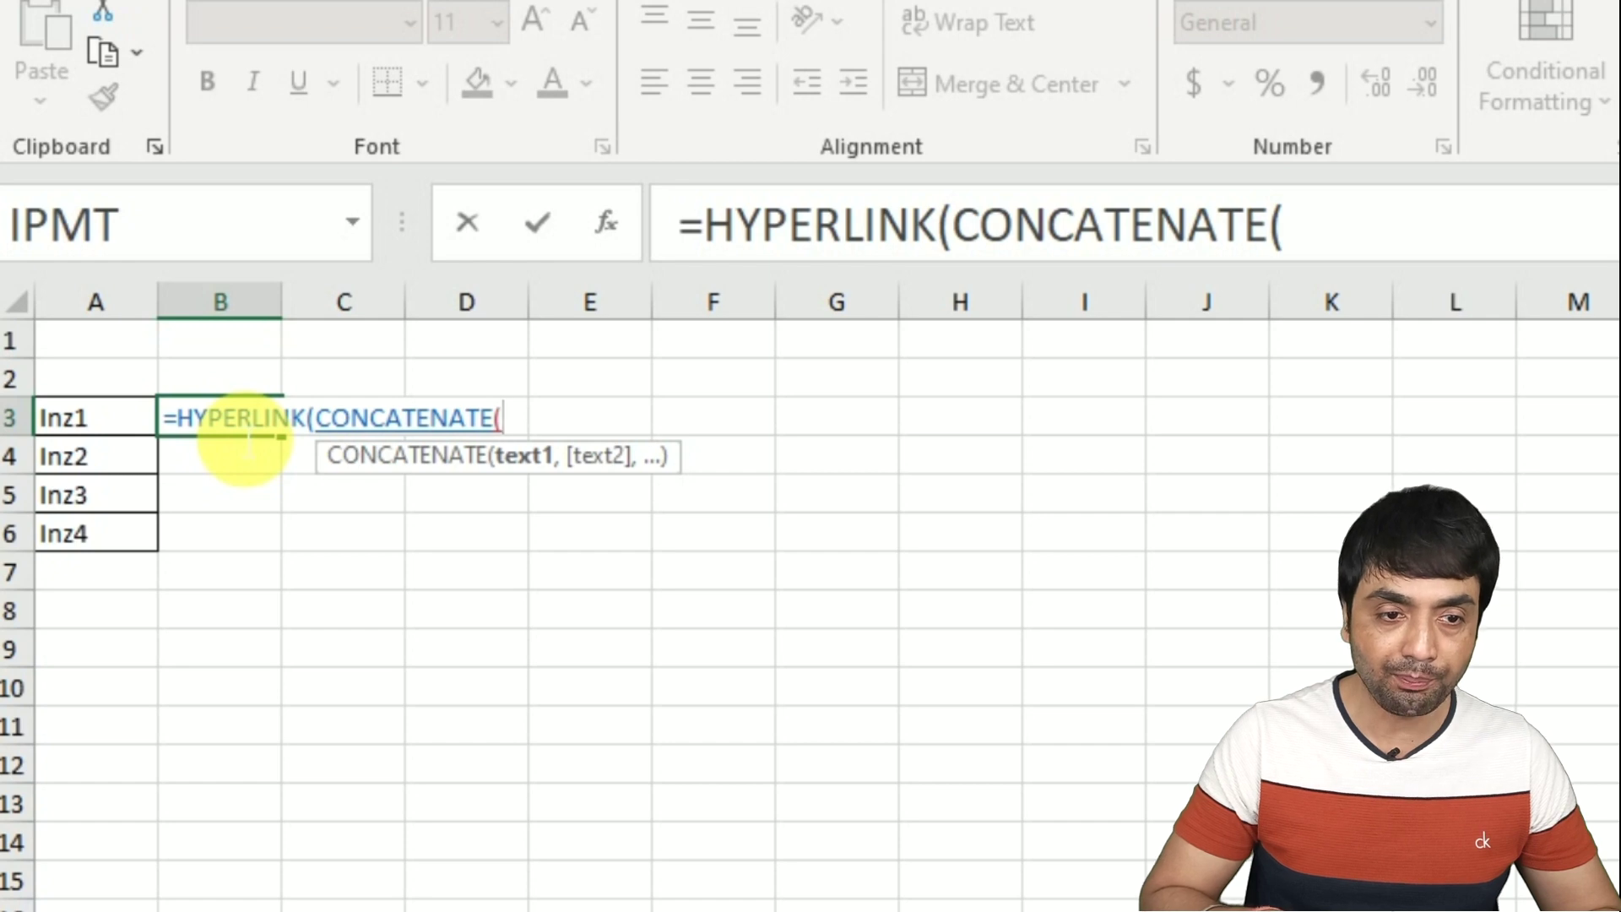
pyautogui.write('"')
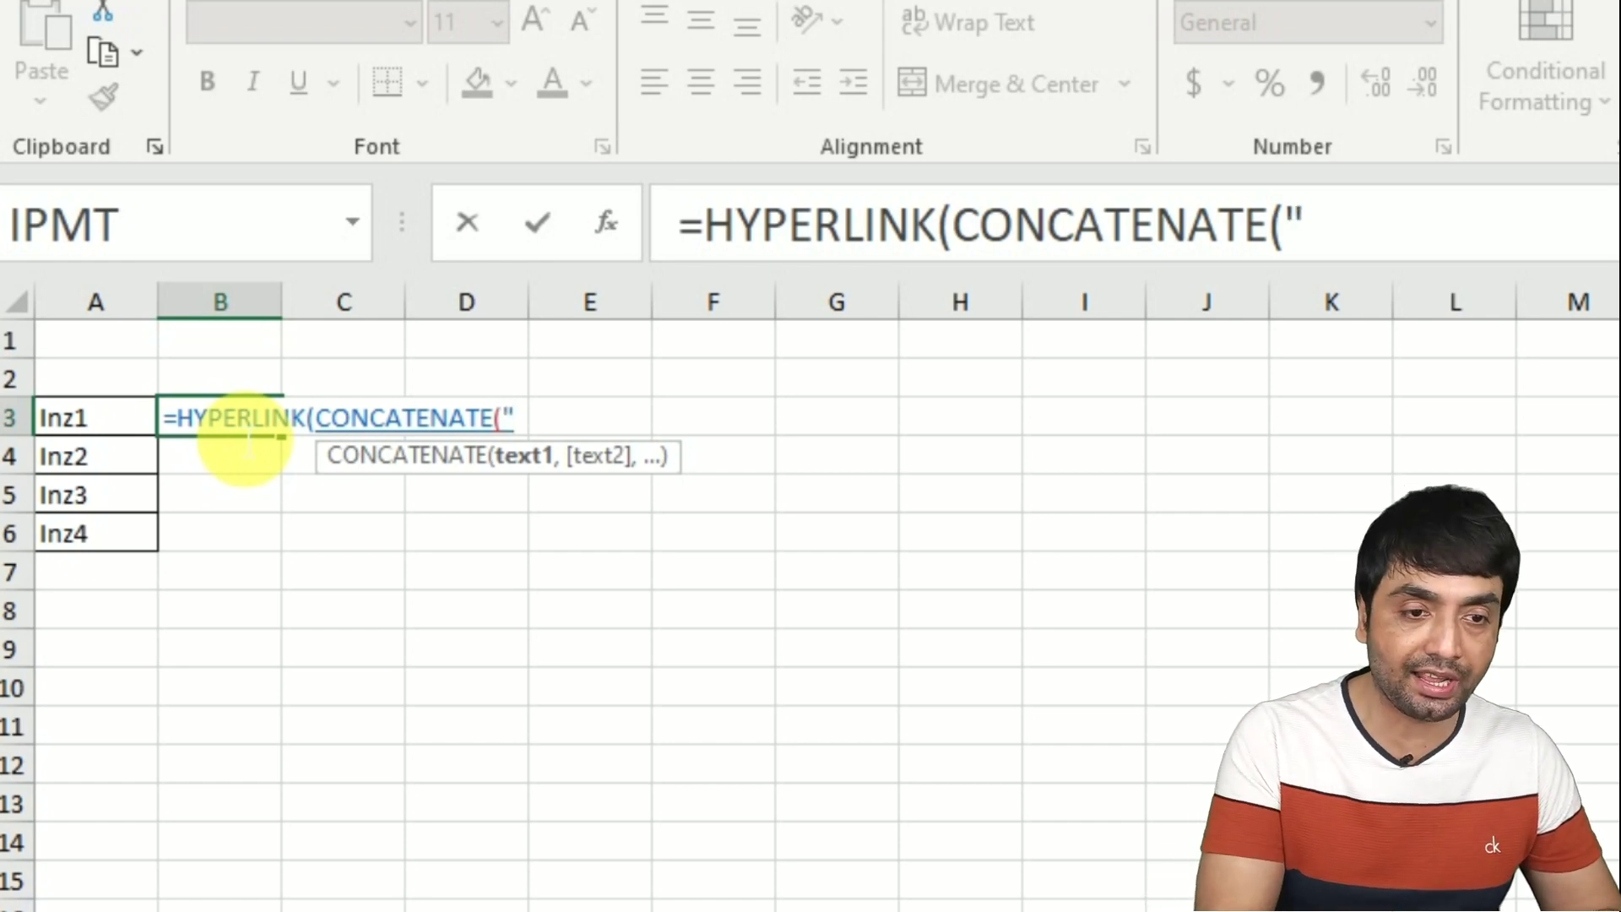
pyautogui.write('#')
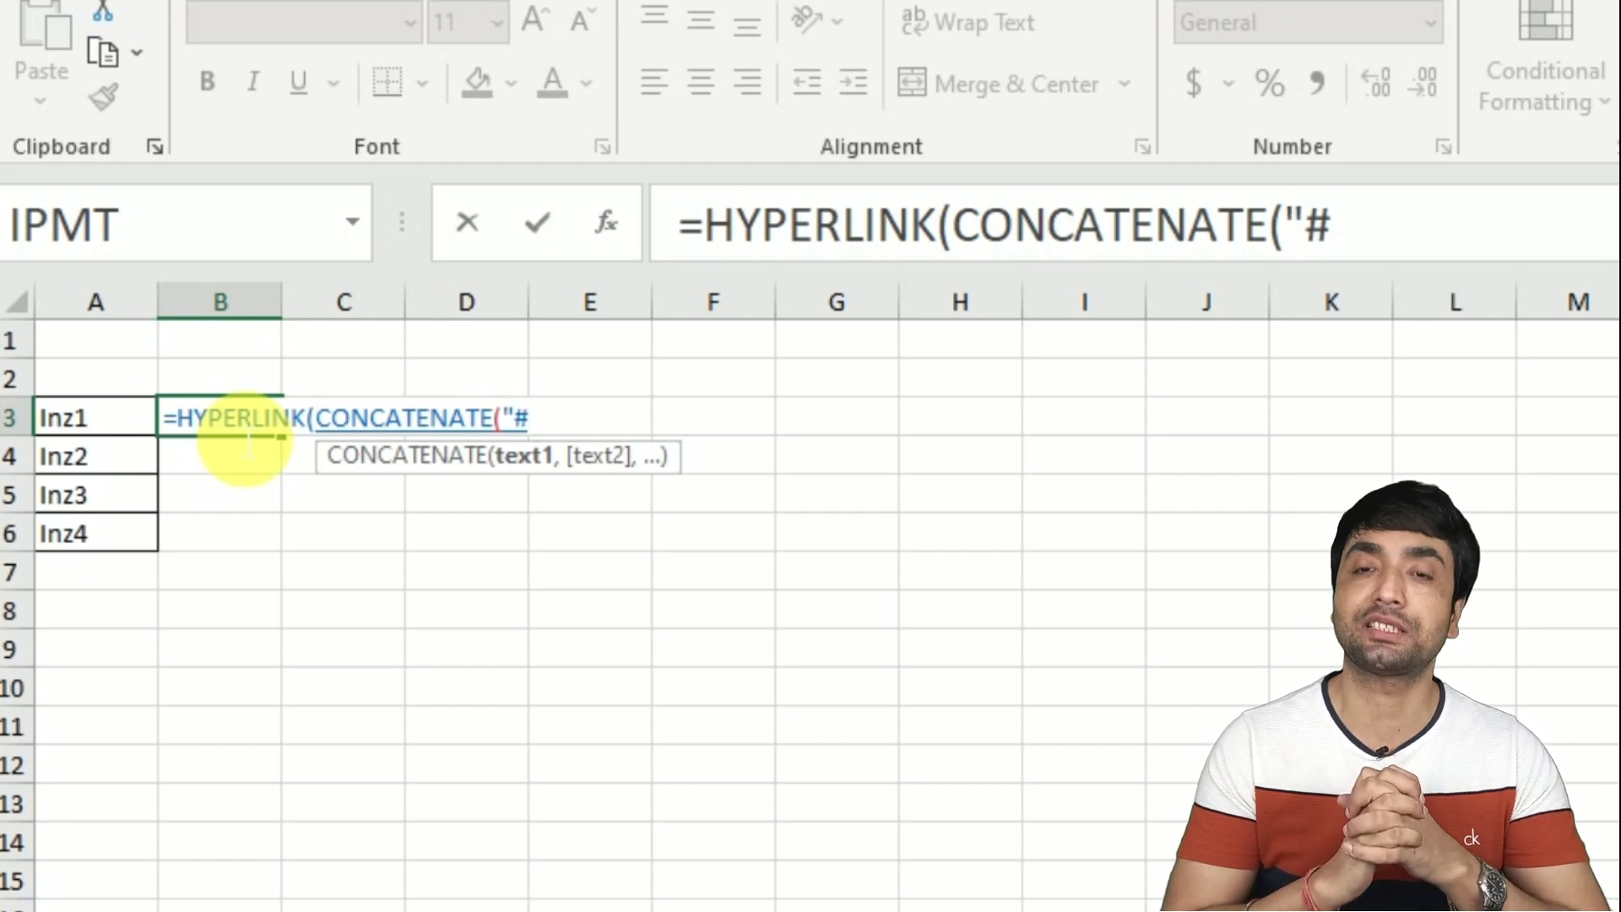
pyautogui.write('"')
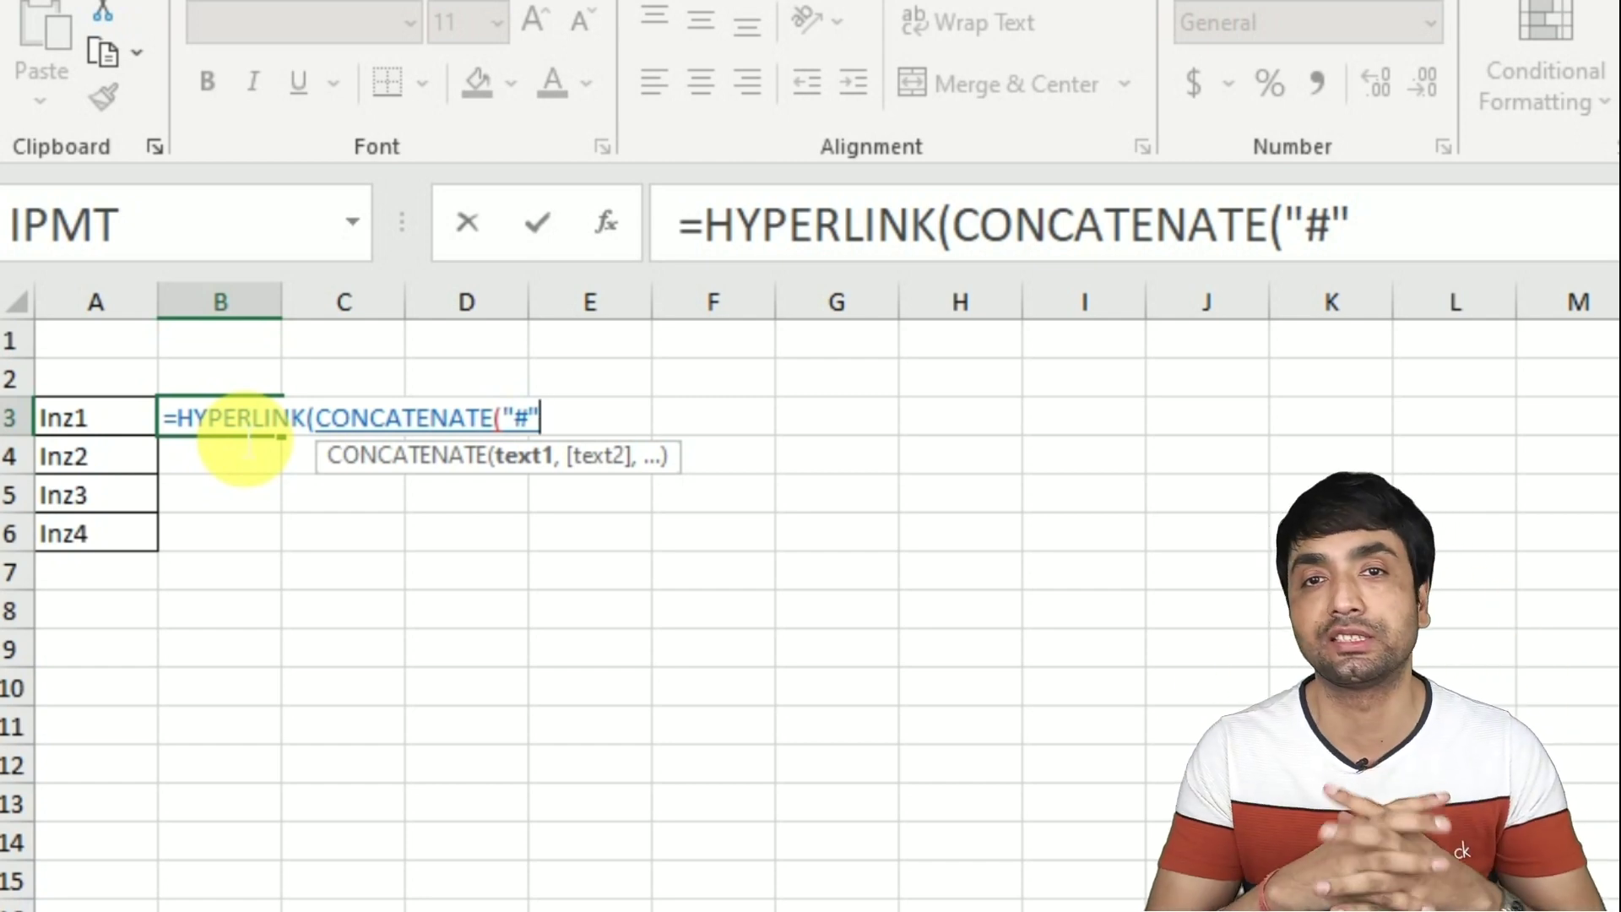
pyautogui.click(1406, 231)
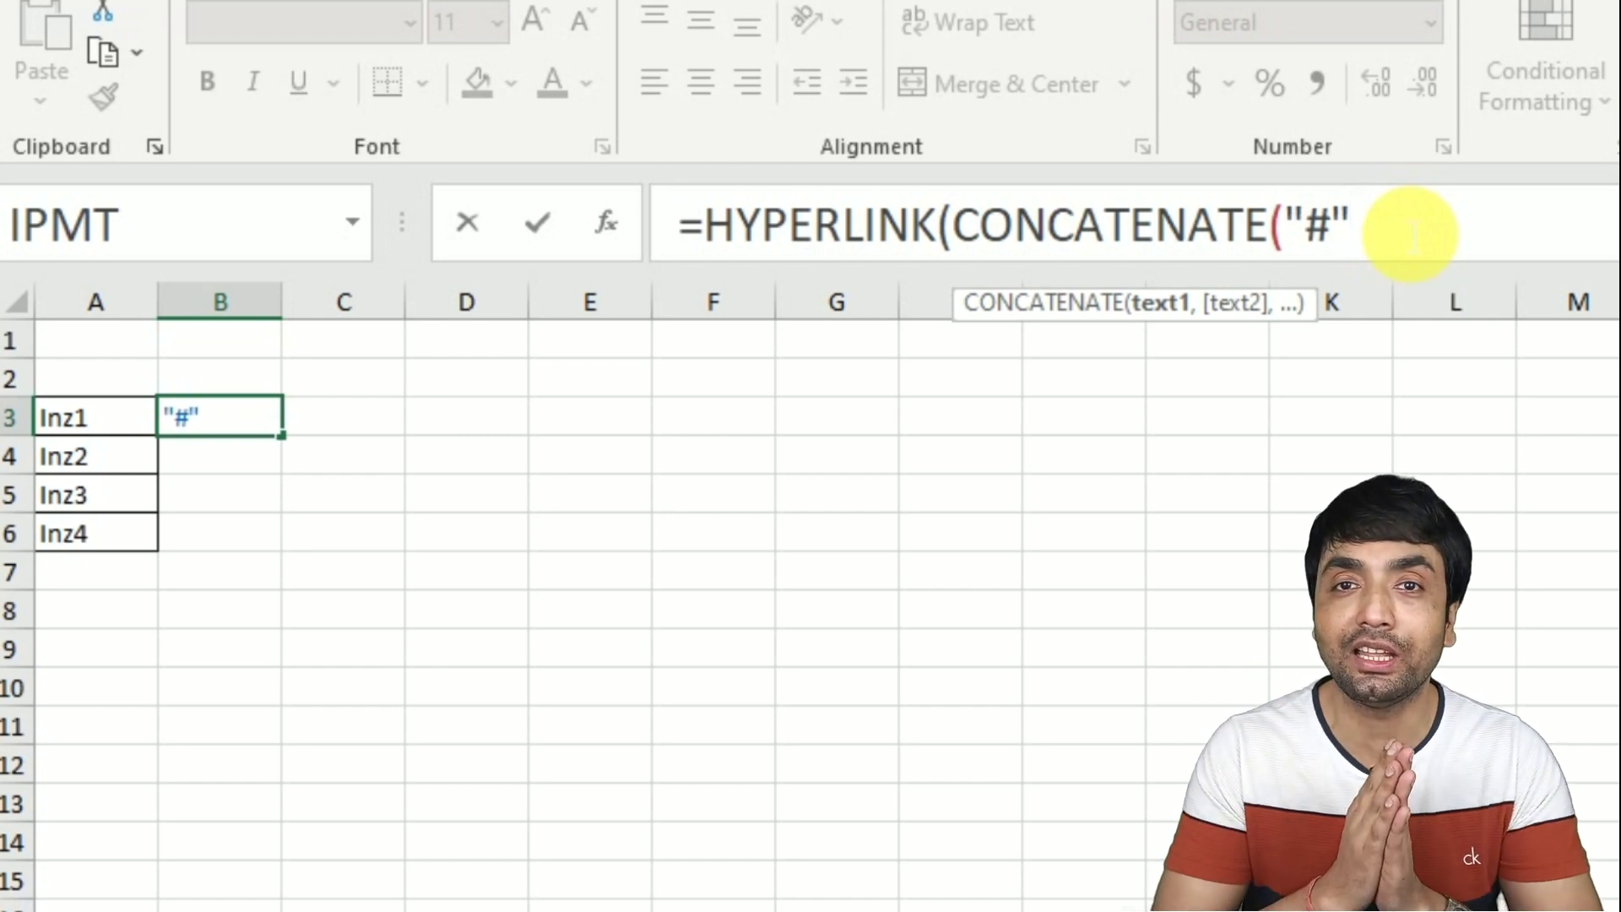
# - Add cell A3 and the text "!A1" as the remaining CONCATENATE arguments and close that function
pyautogui.write(',')
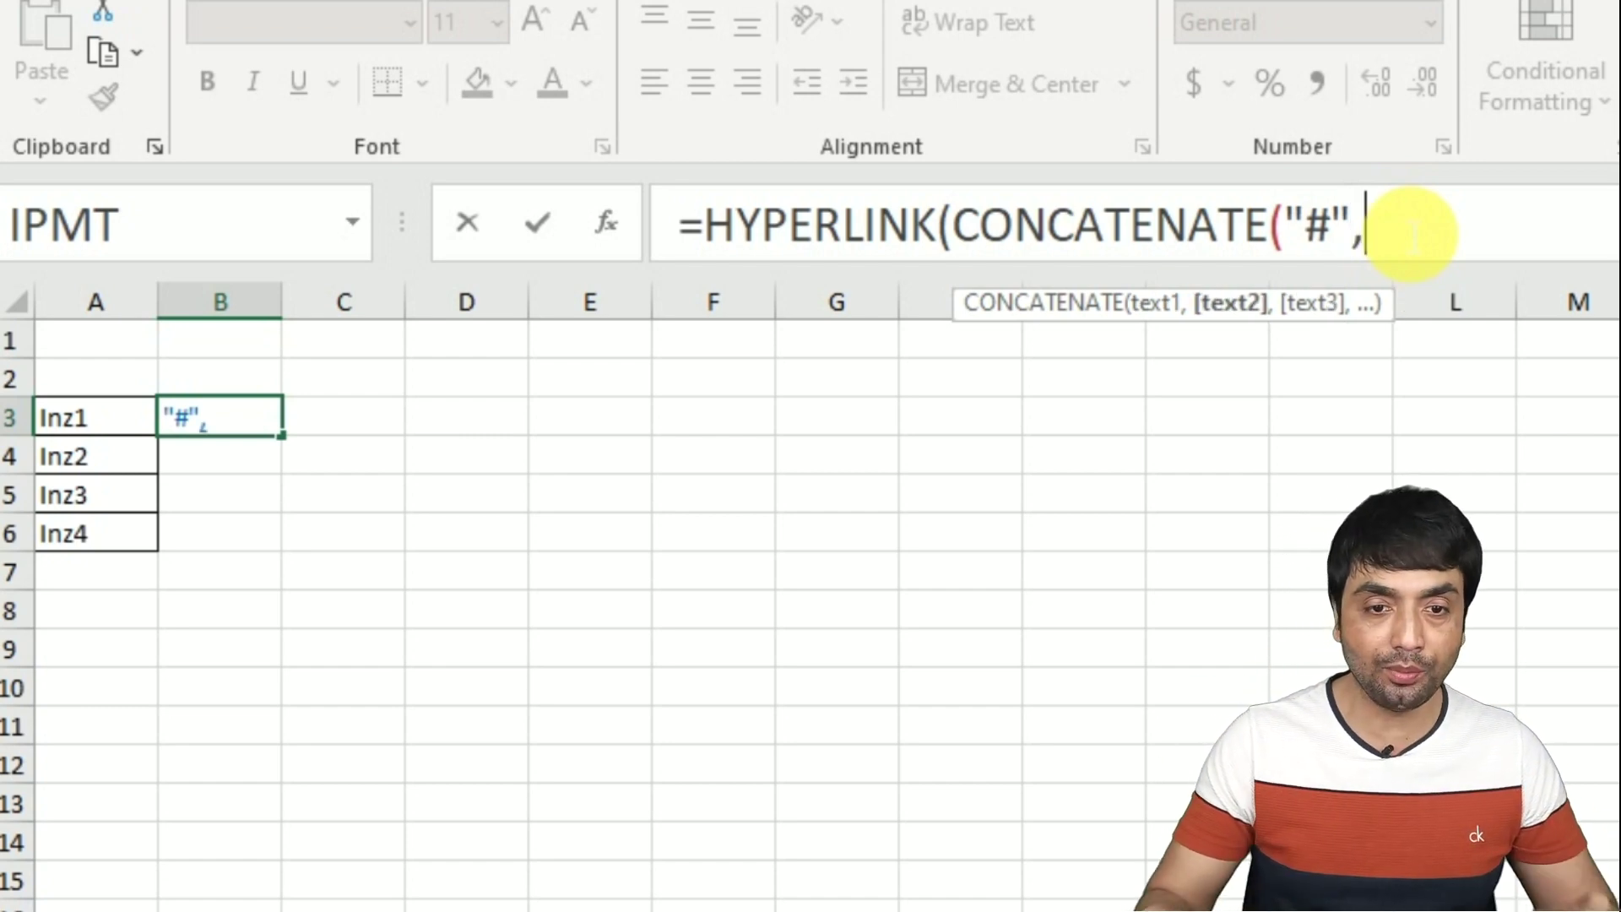
pyautogui.click(80, 426)
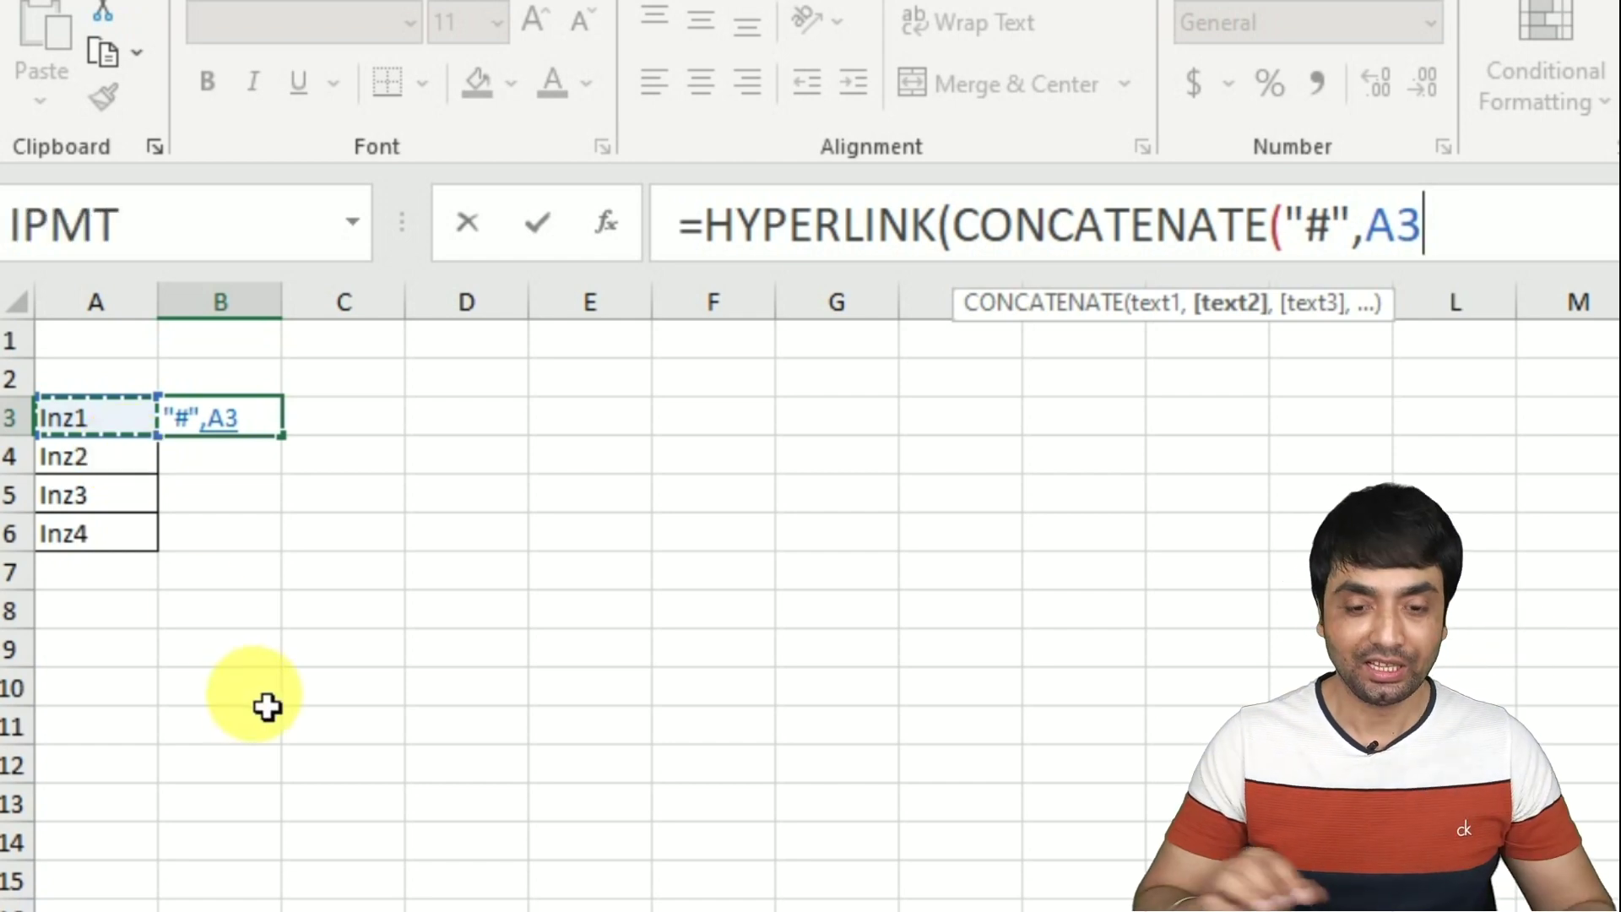
pyautogui.write(',')
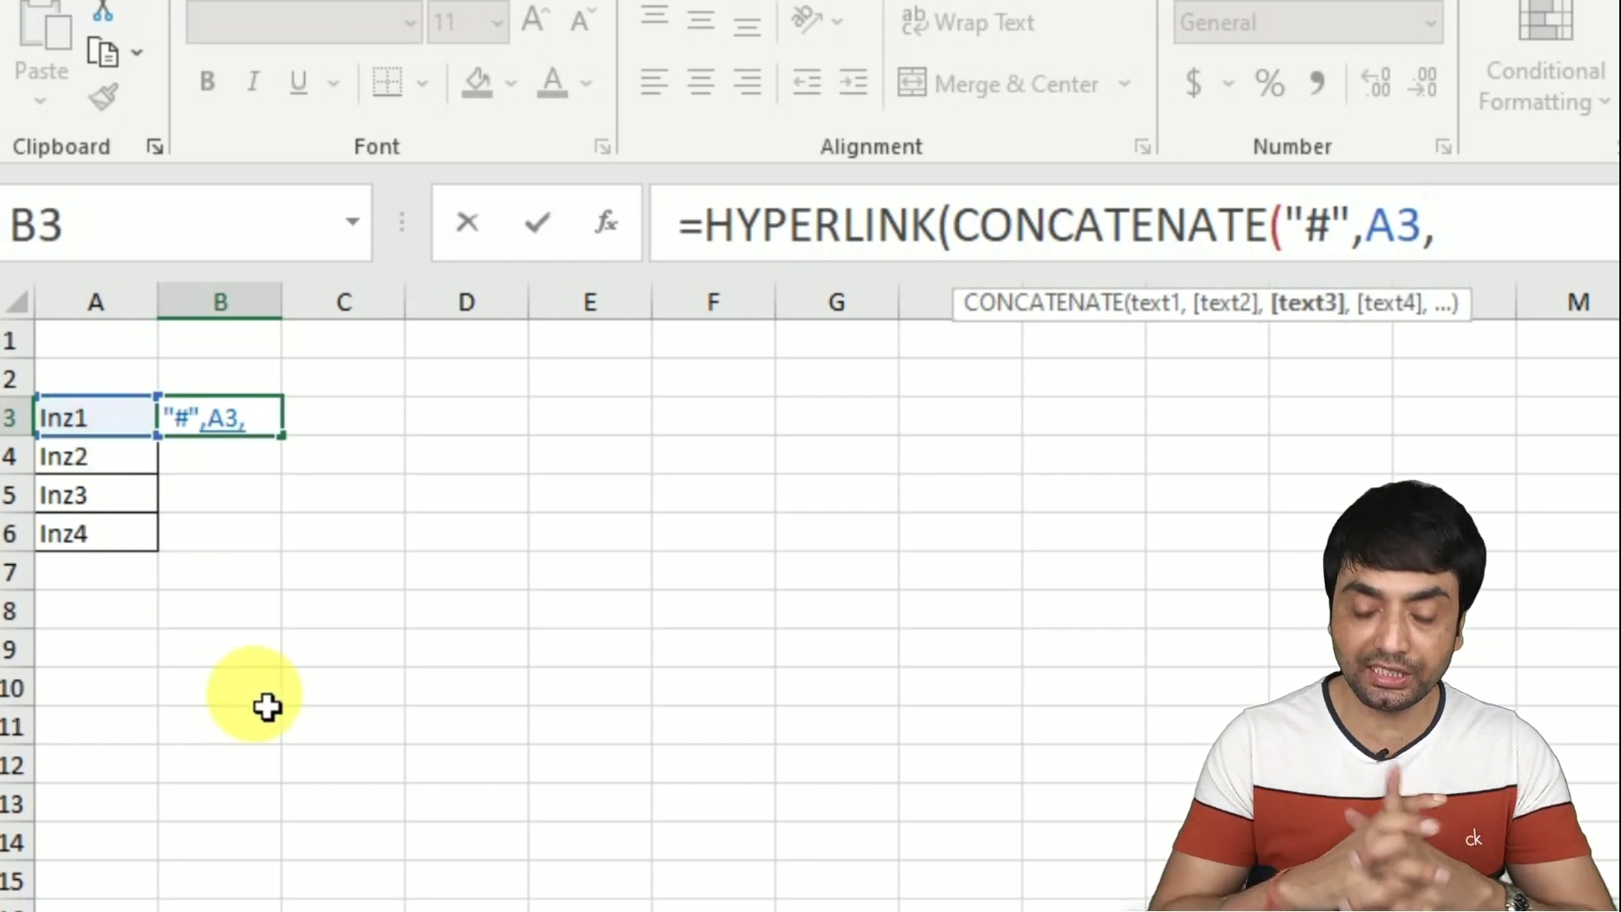
pyautogui.write('"')
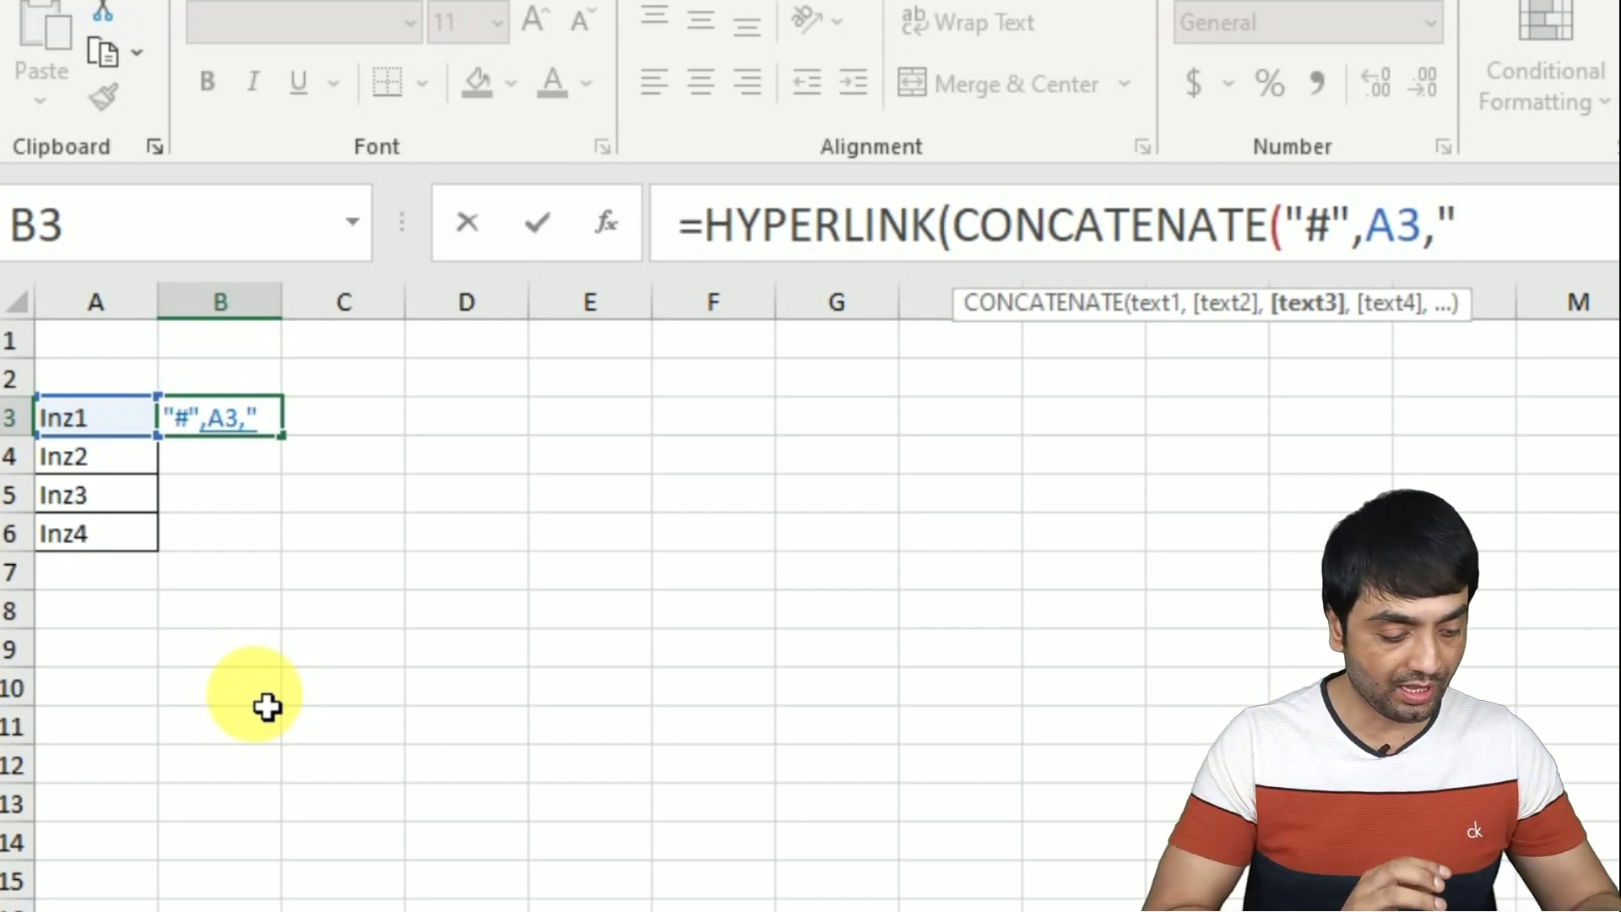
pyautogui.write('!')
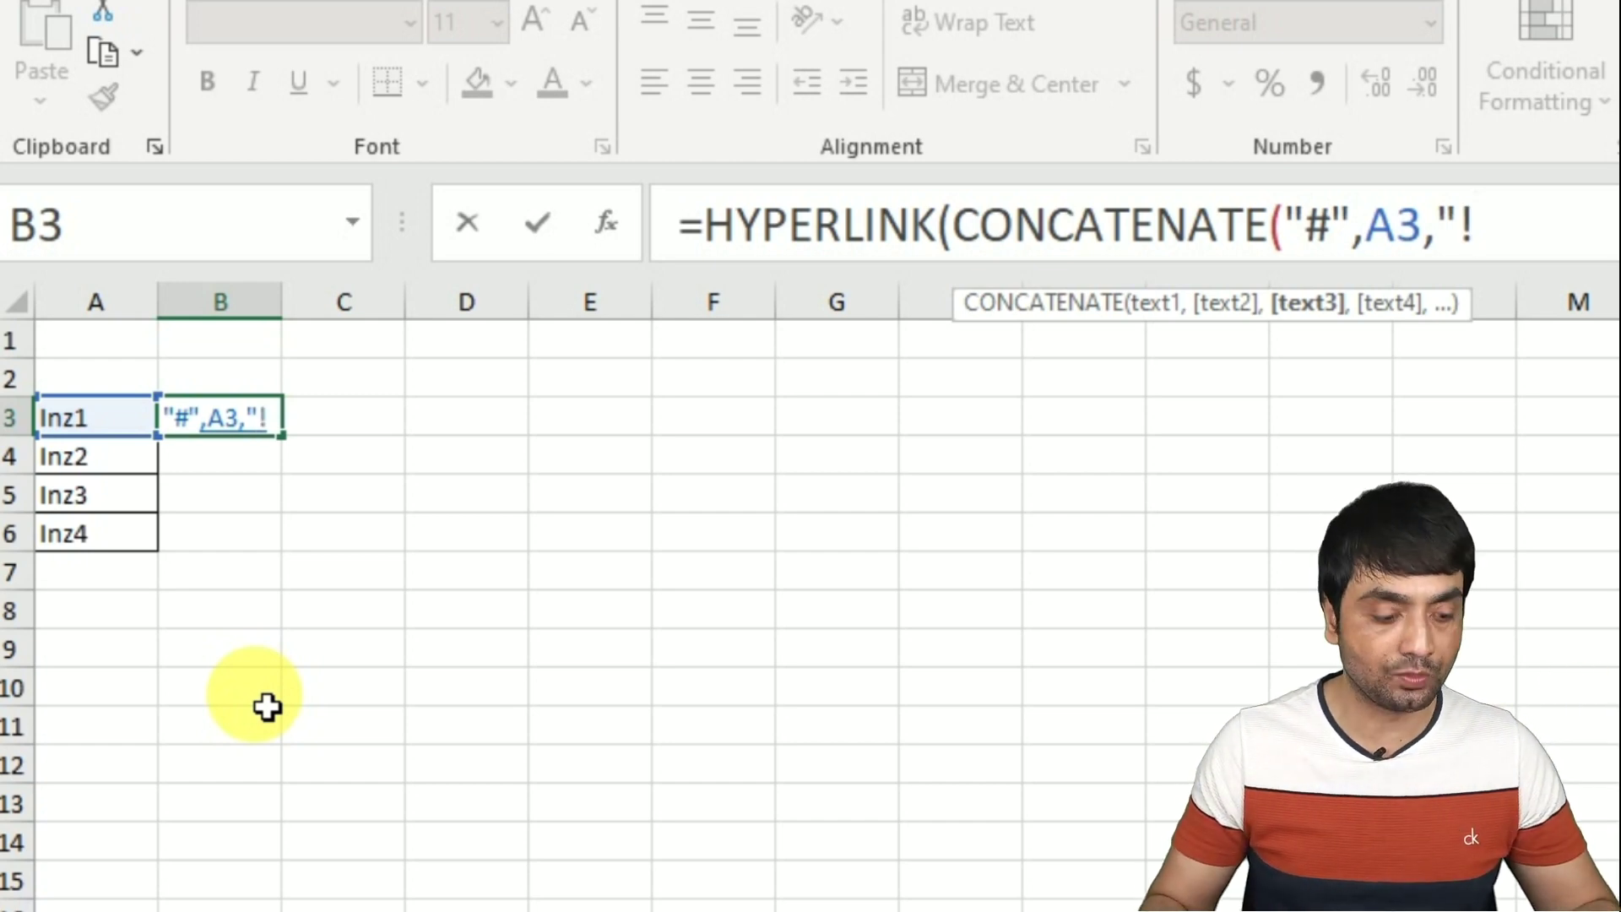
pyautogui.write('a')
pyautogui.press('BackSpace')
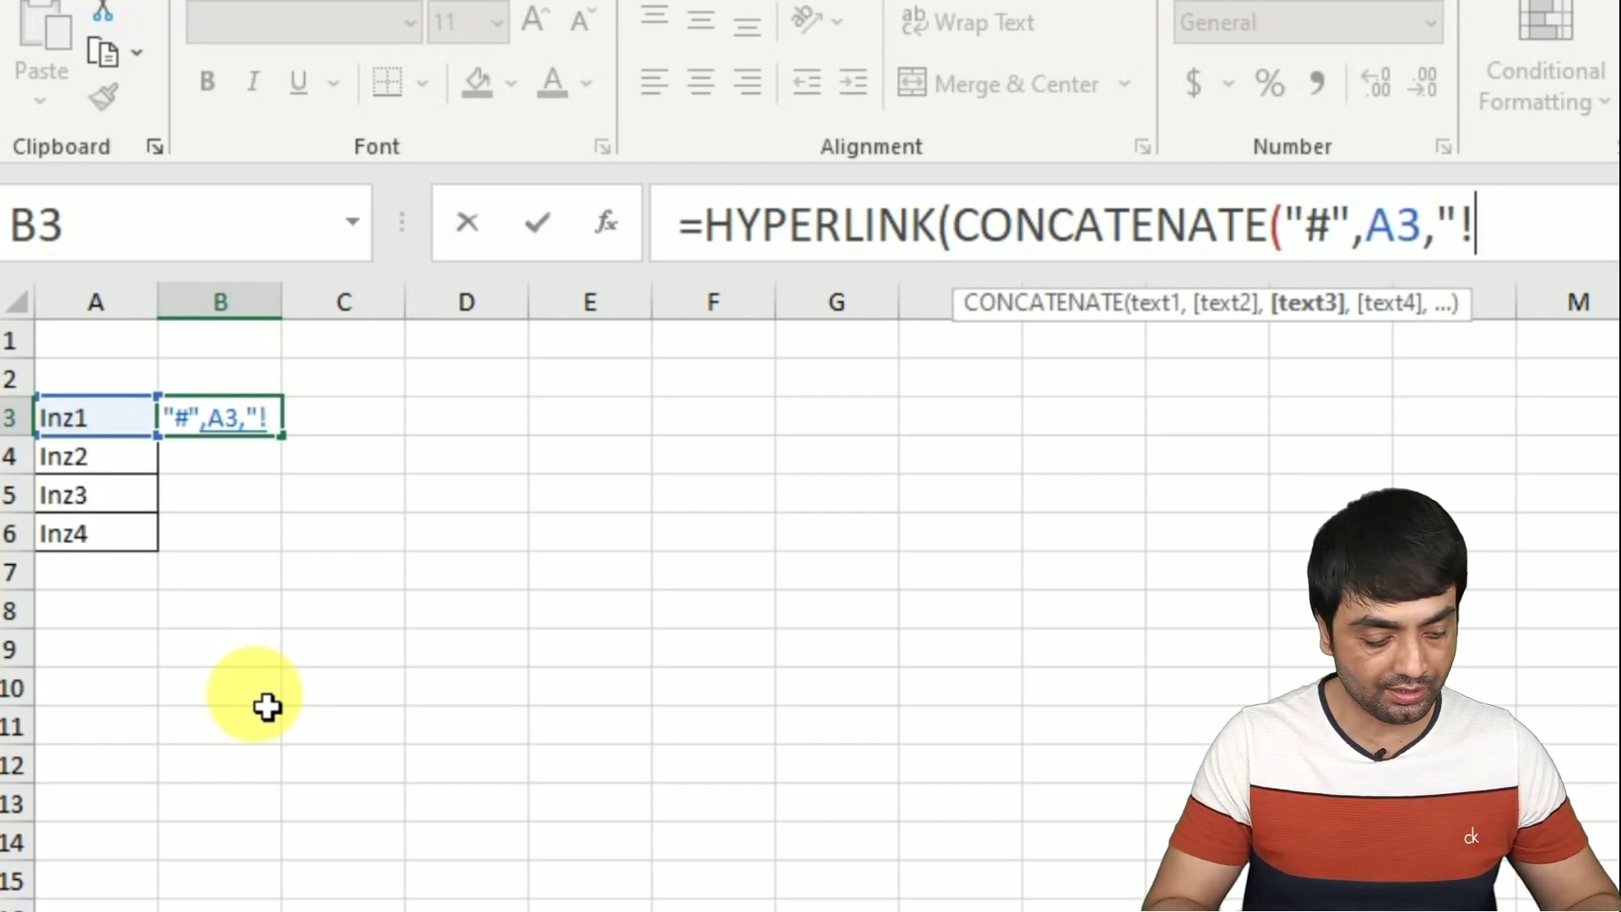
pyautogui.write('A1"')
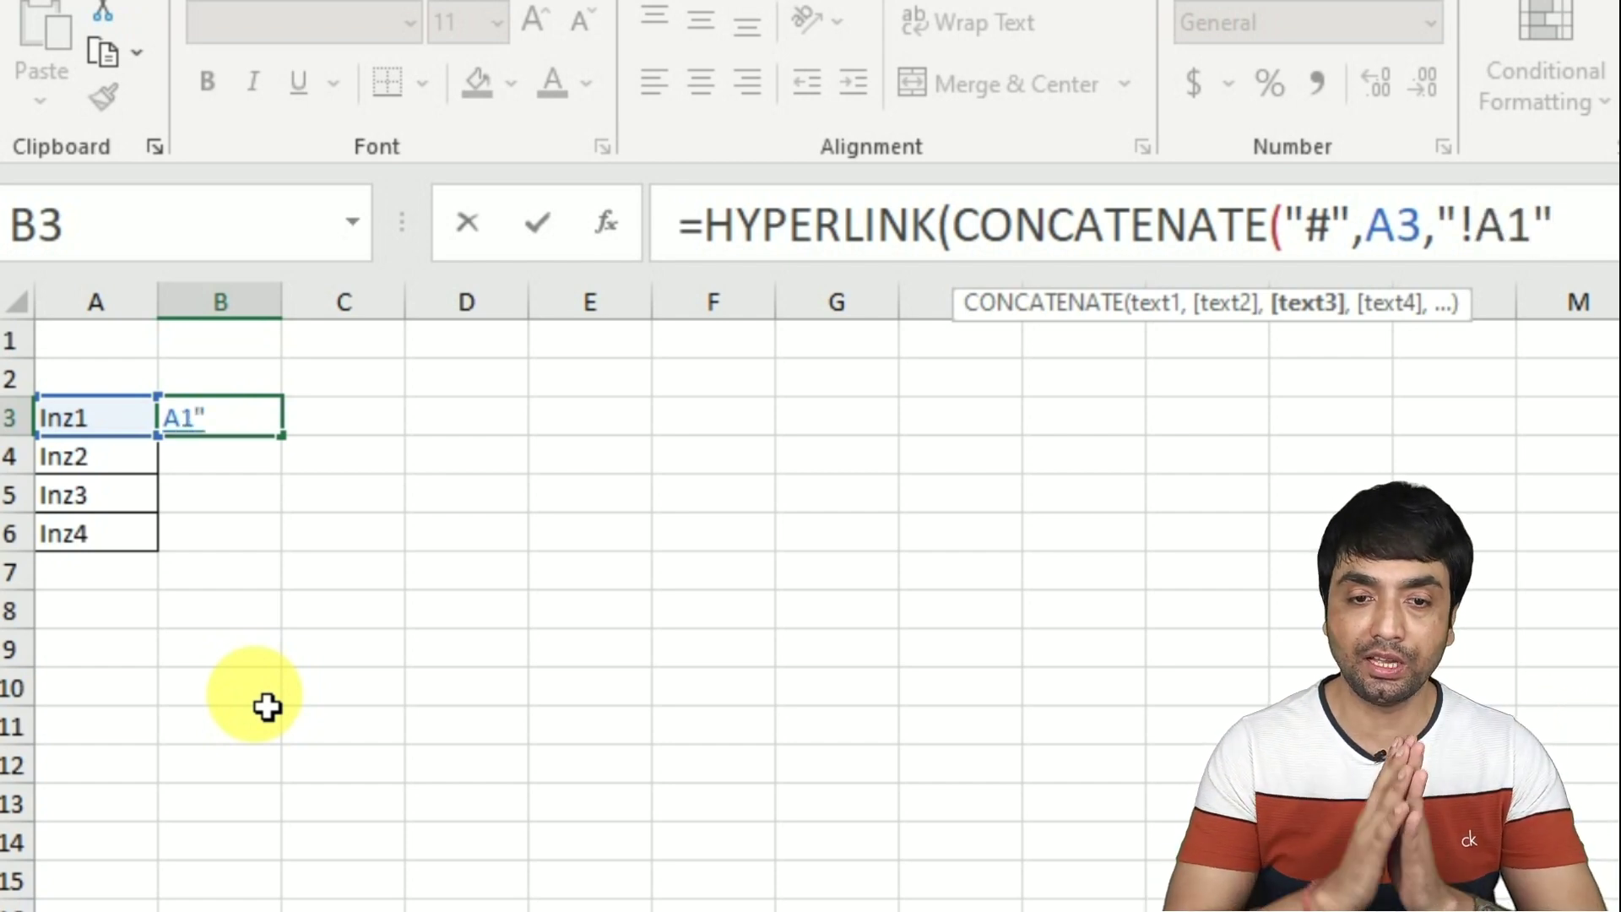
pyautogui.write(')')
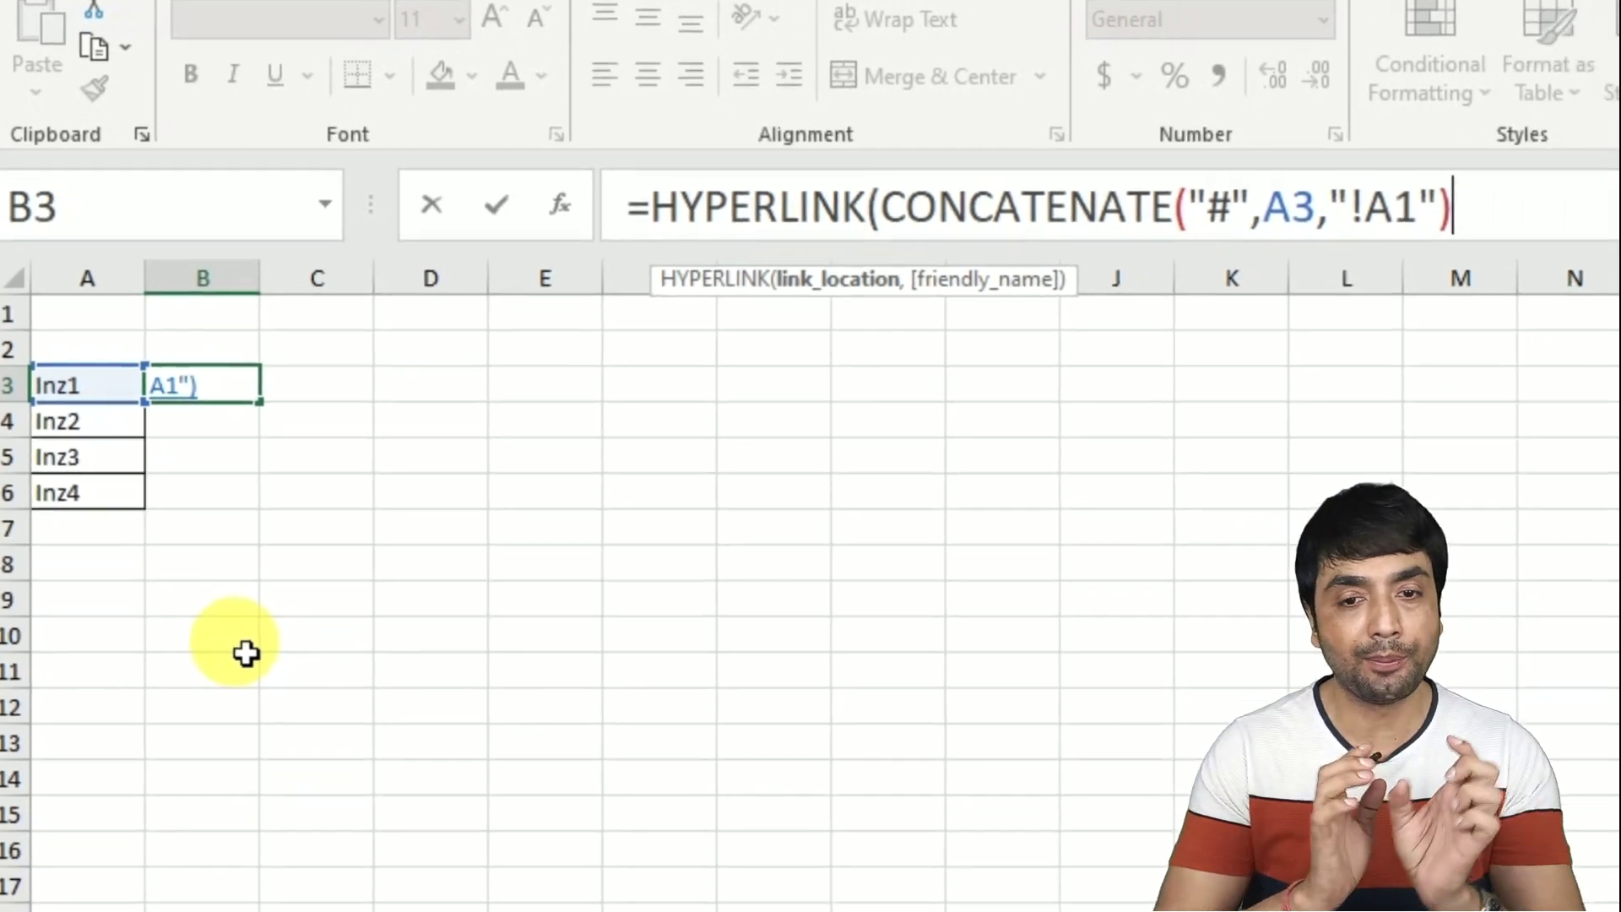
# - Complete the B3 formula with the friendly name "Click here" and test the link, returning to the HyperLink+Concatenate sheet
pyautogui.write(',')
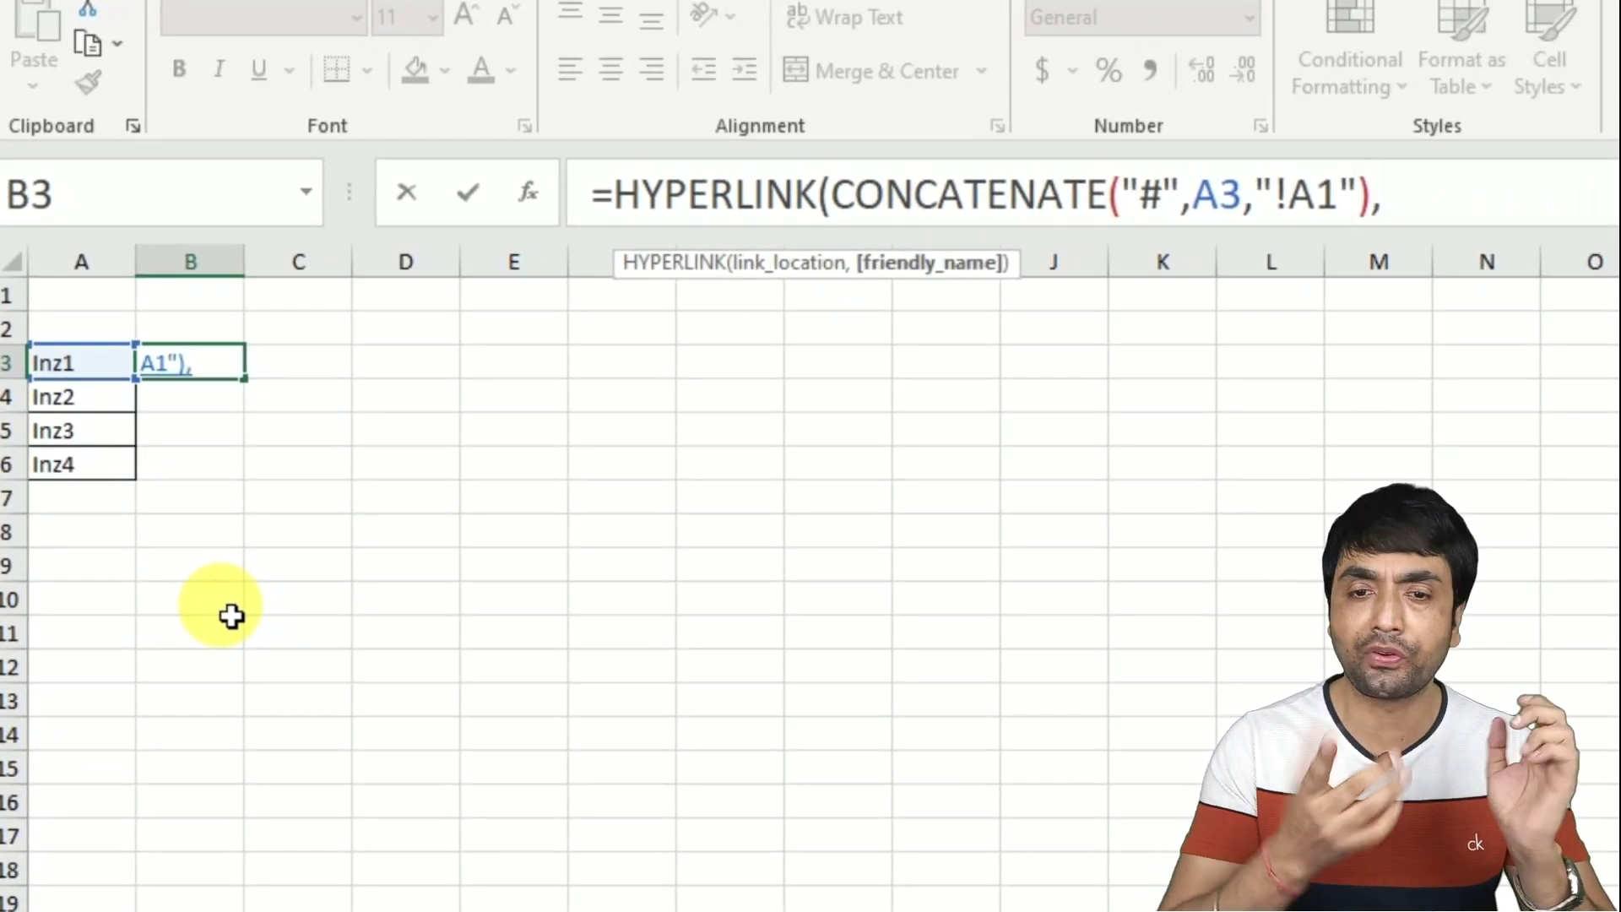
pyautogui.write('"Click ')
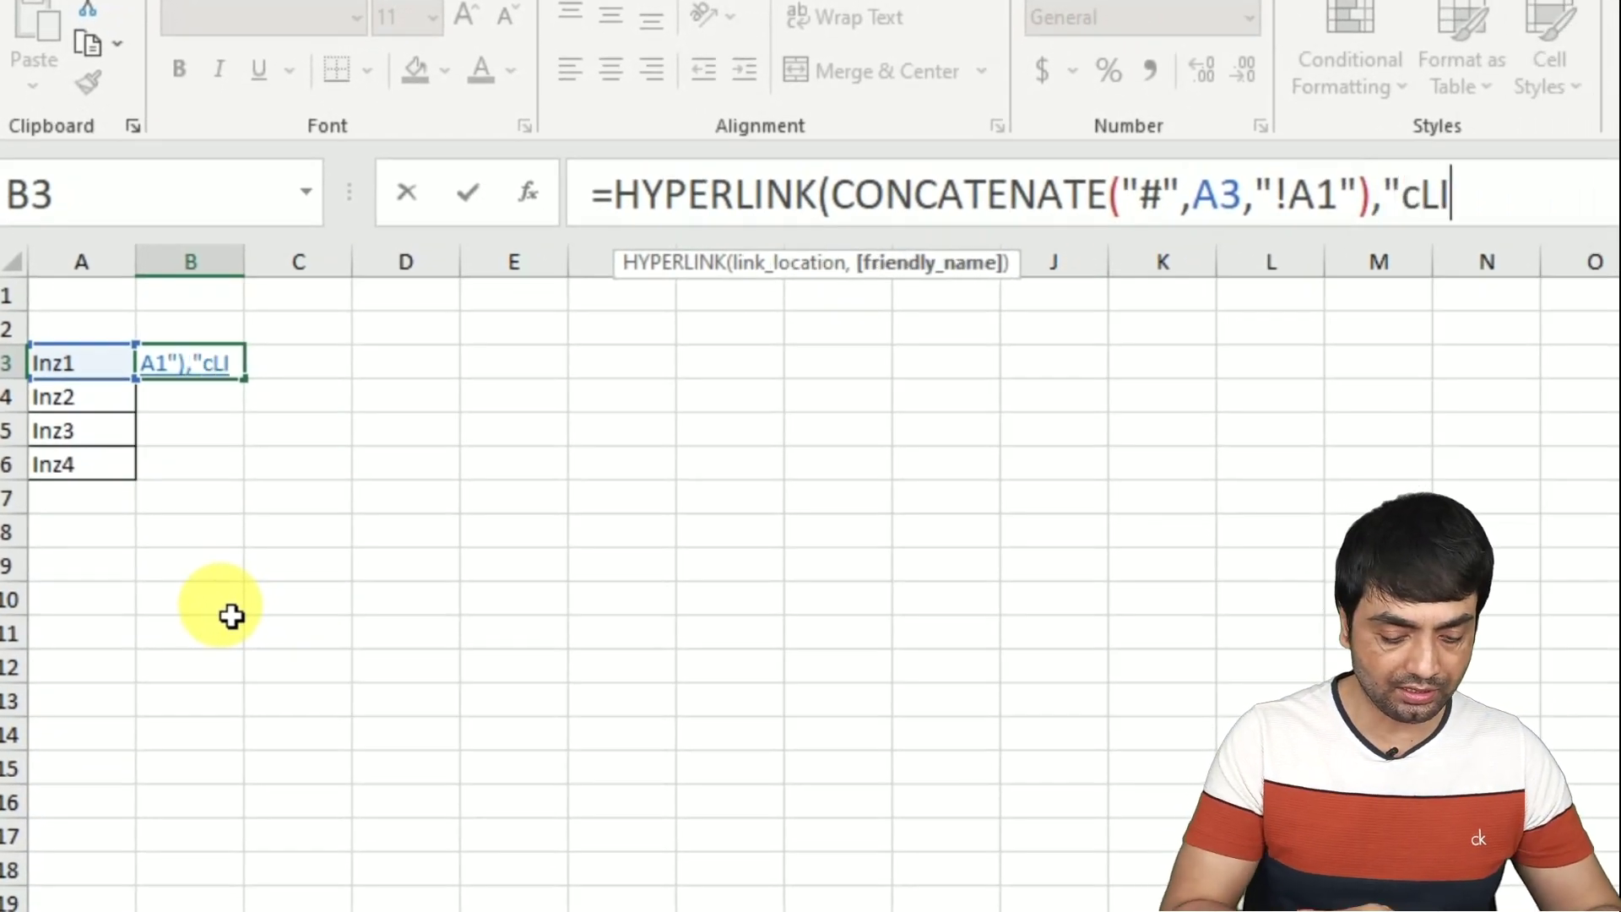
pyautogui.write('here")')
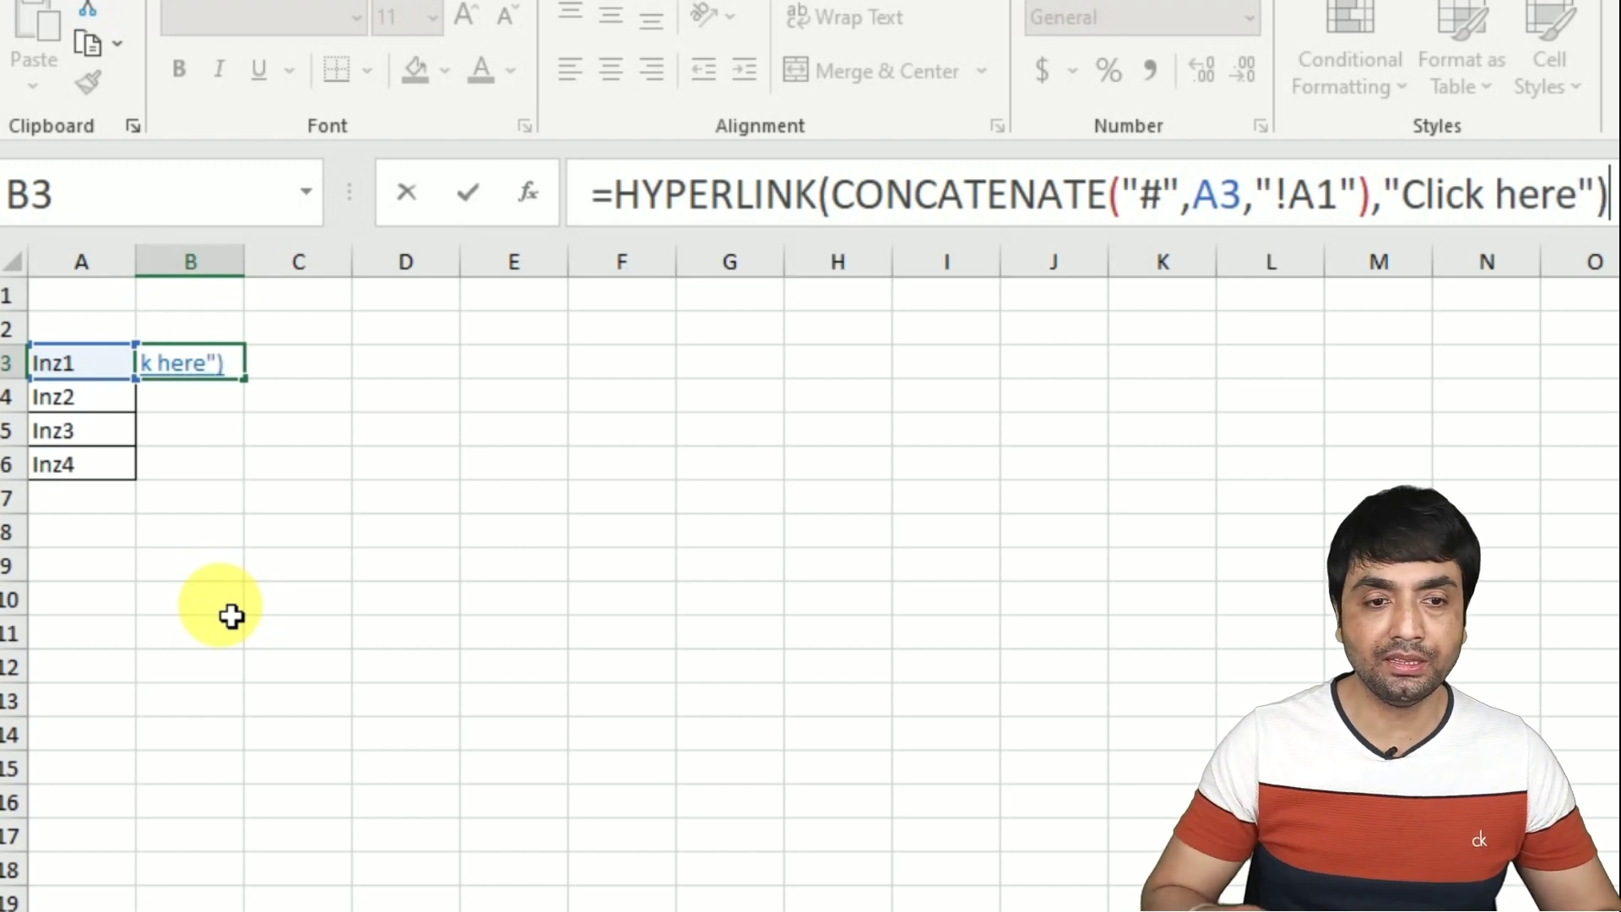
pyautogui.press('Return')
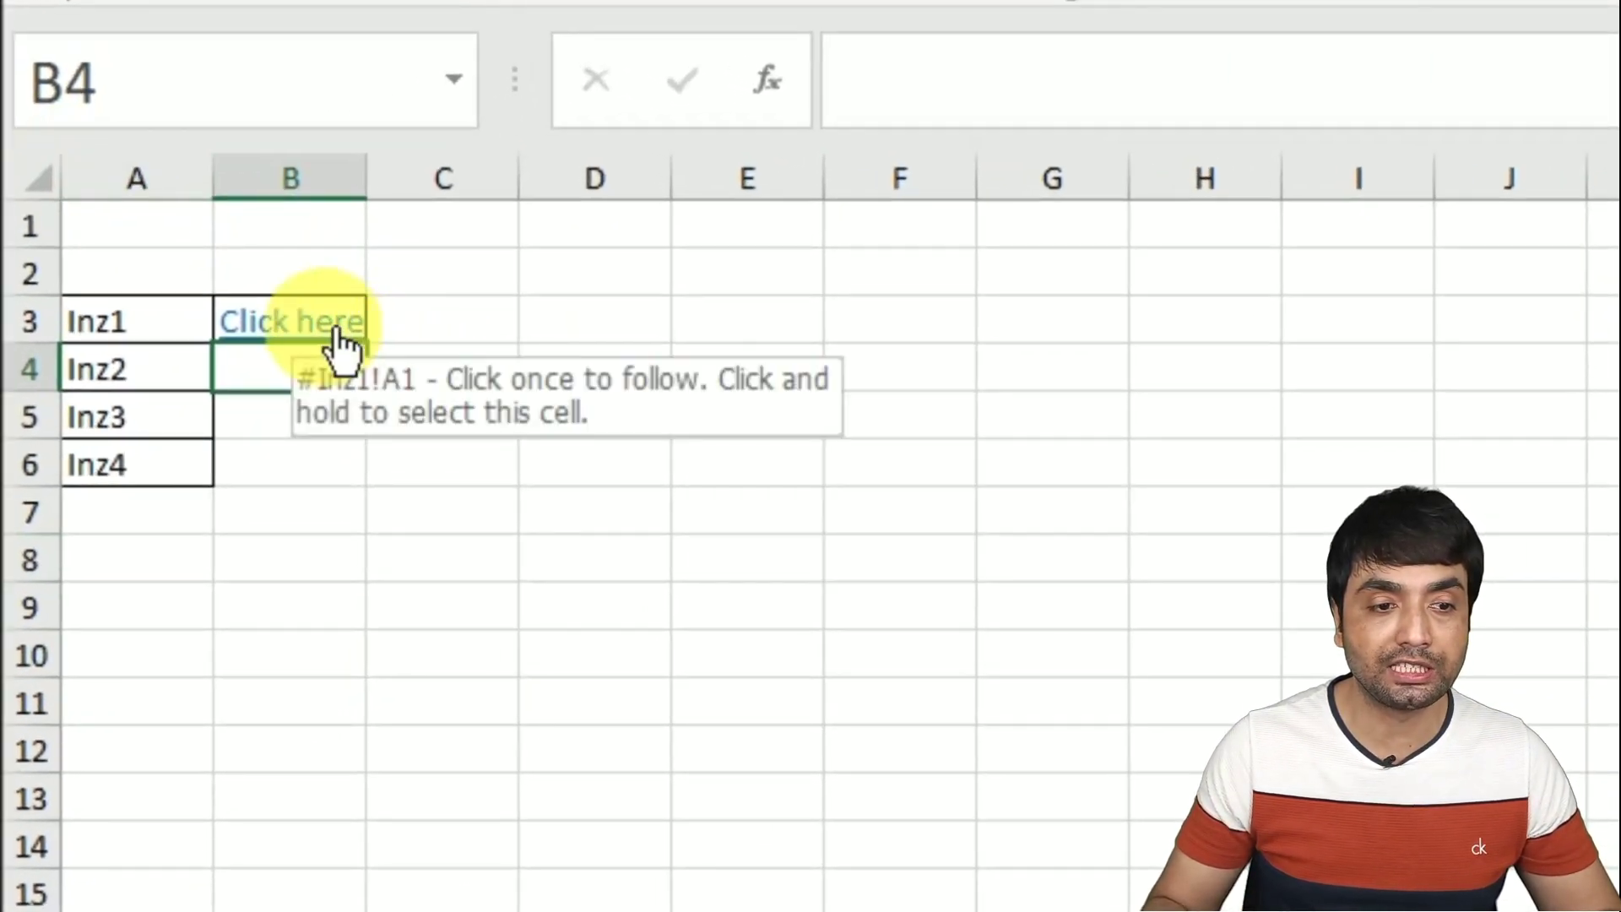
pyautogui.click(331, 324)
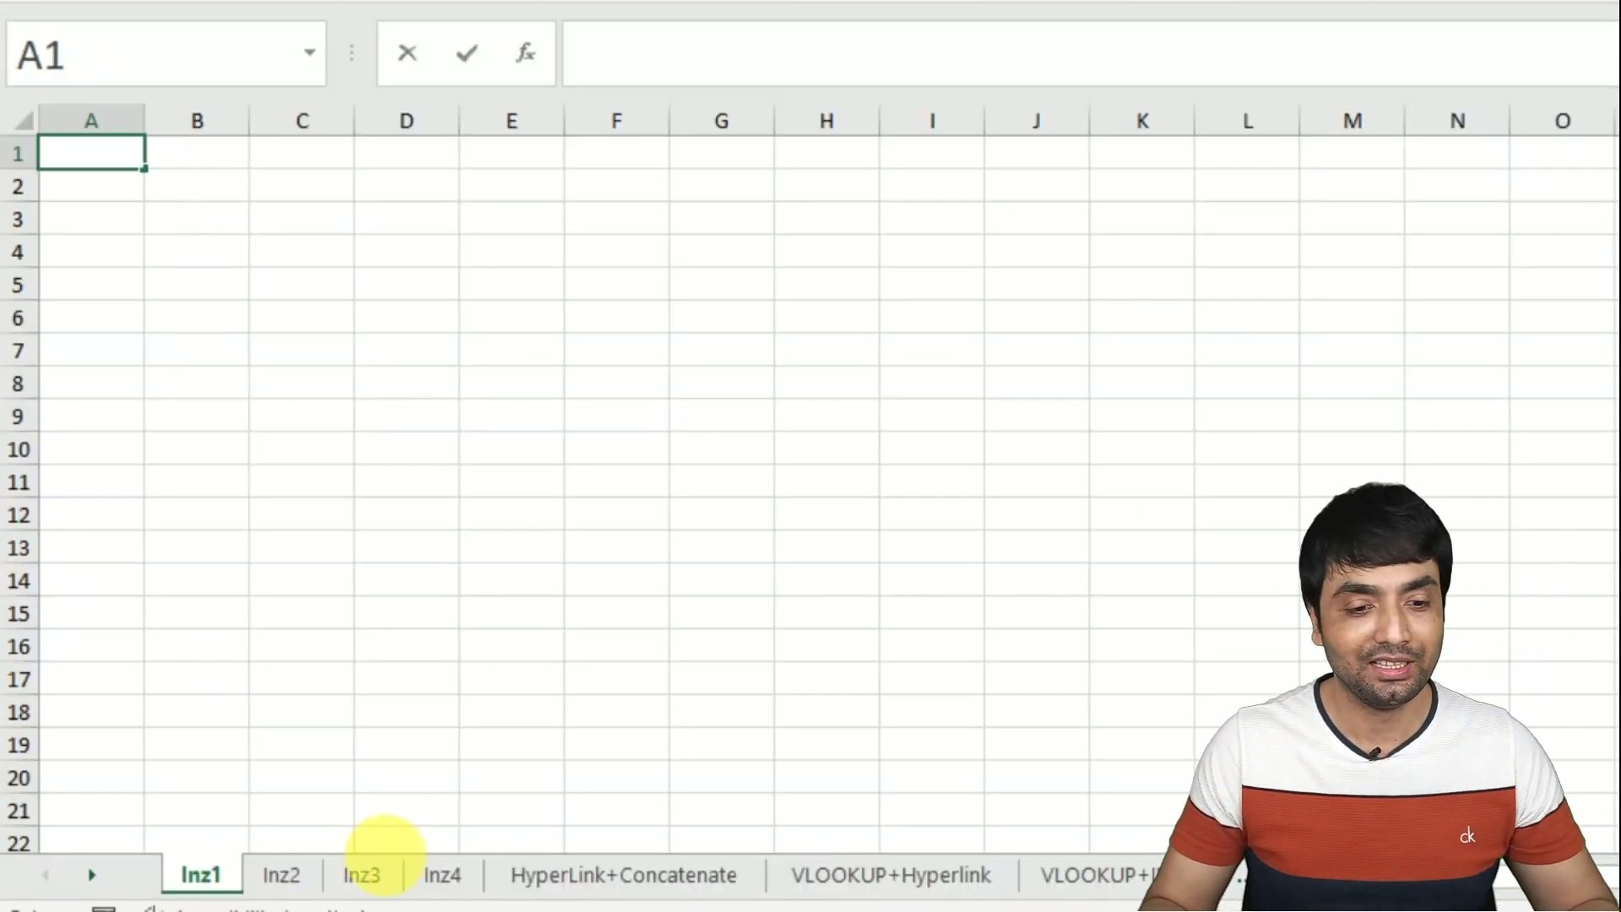
pyautogui.click(558, 878)
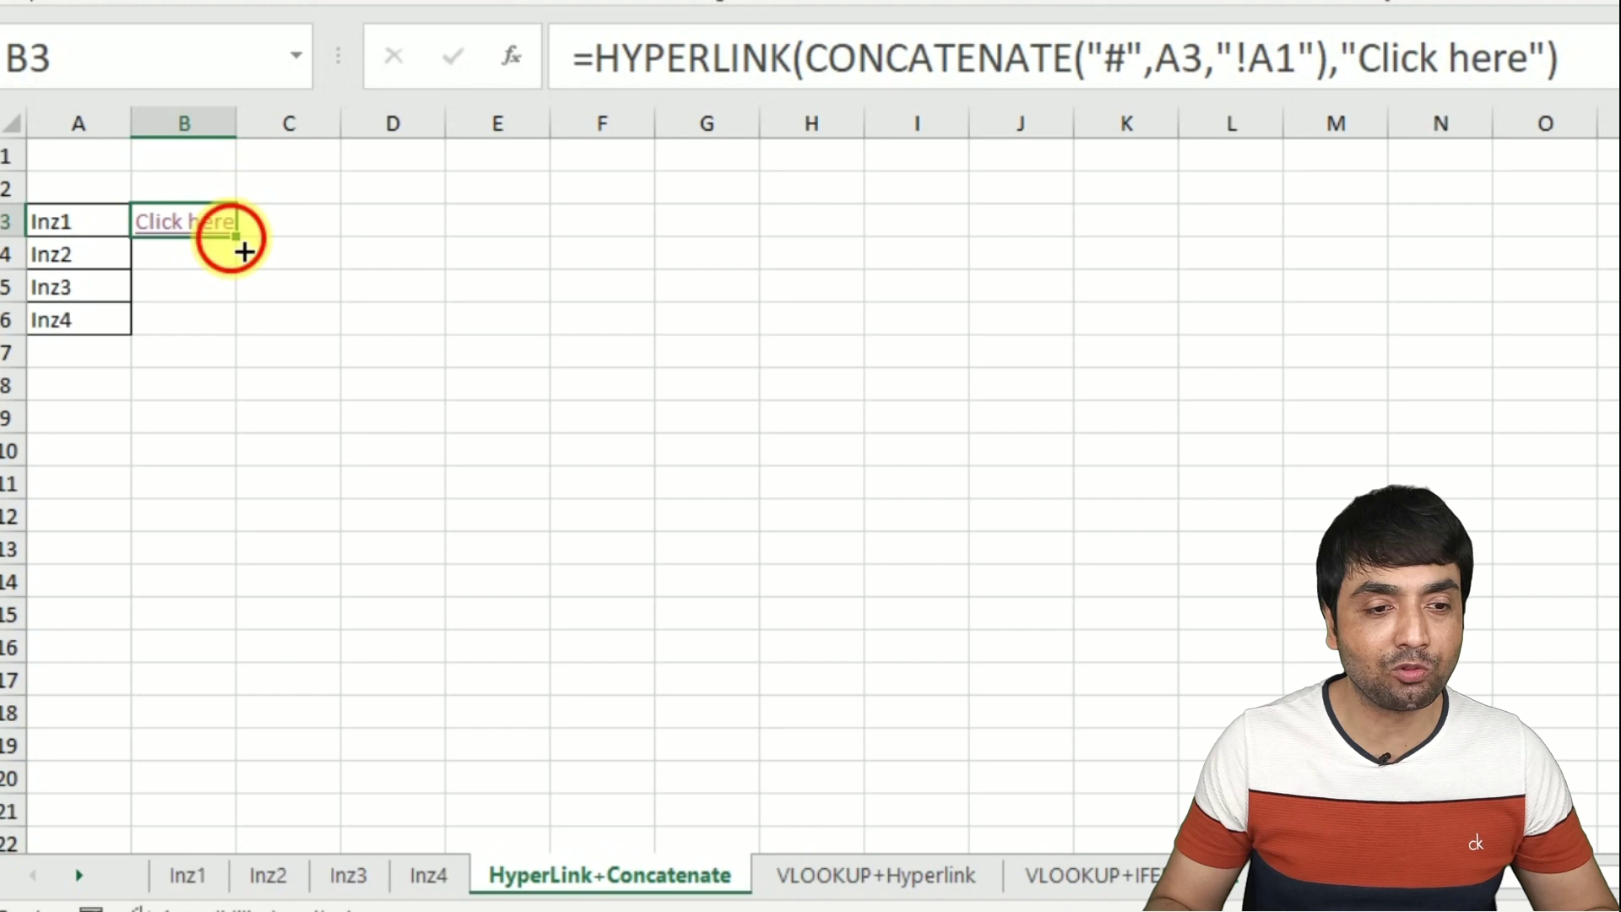
# - Copy the B3 link formula down to B6 and test the Inz3 link, returning to the HyperLink+Concatenate sheet
pyautogui.moveTo(244, 252); pyautogui.dragTo(246, 317)
pyautogui.click(312, 291)
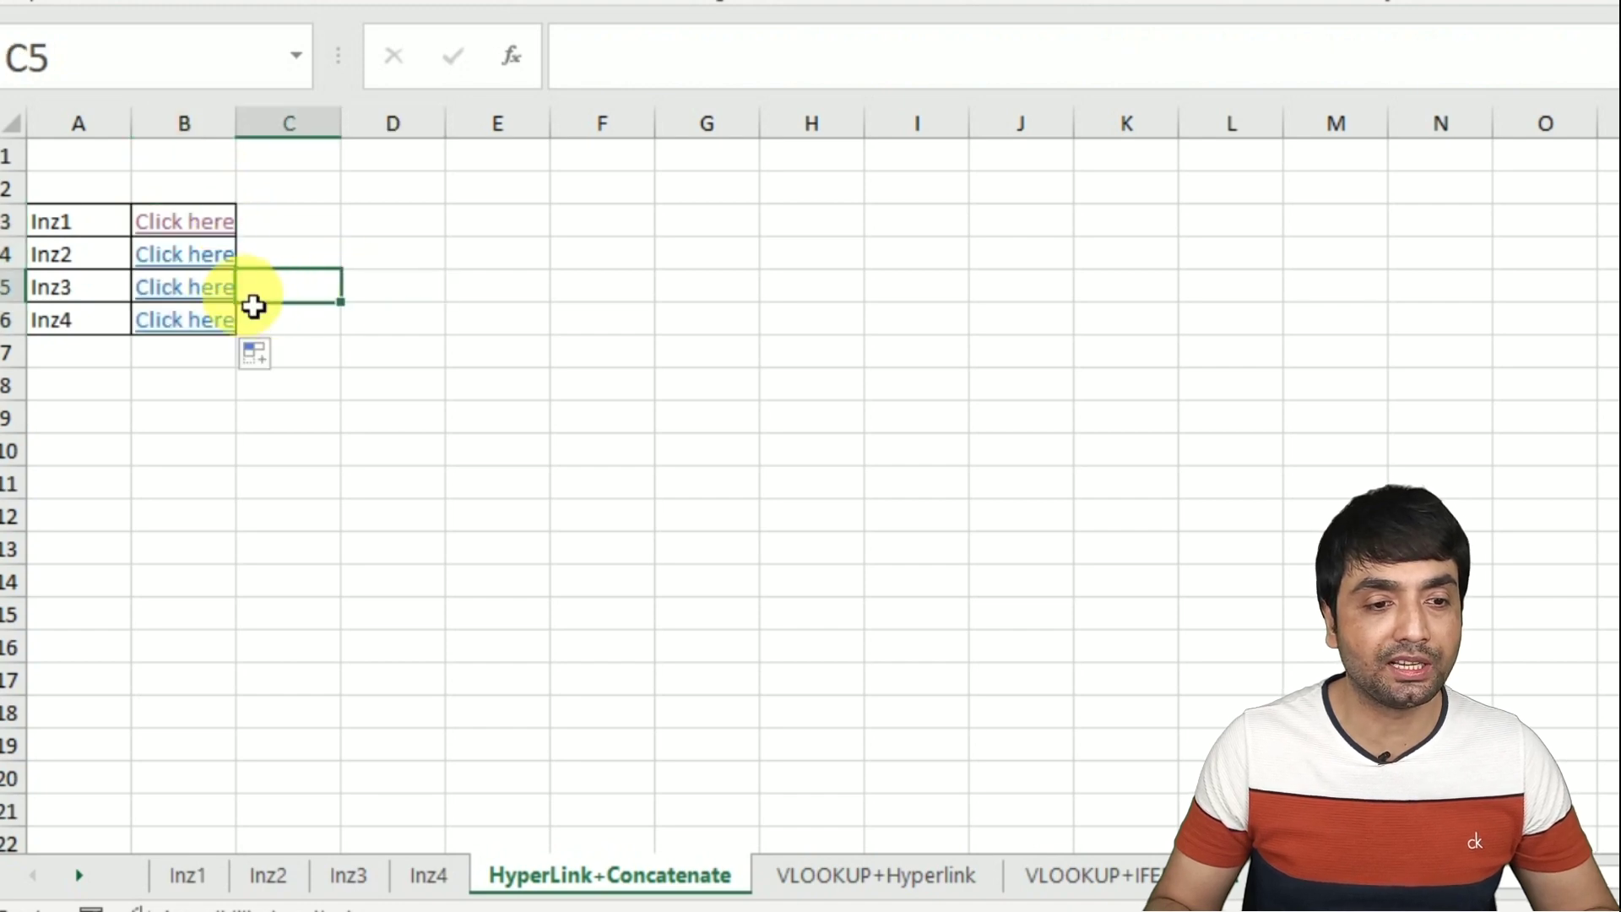
pyautogui.click(211, 298)
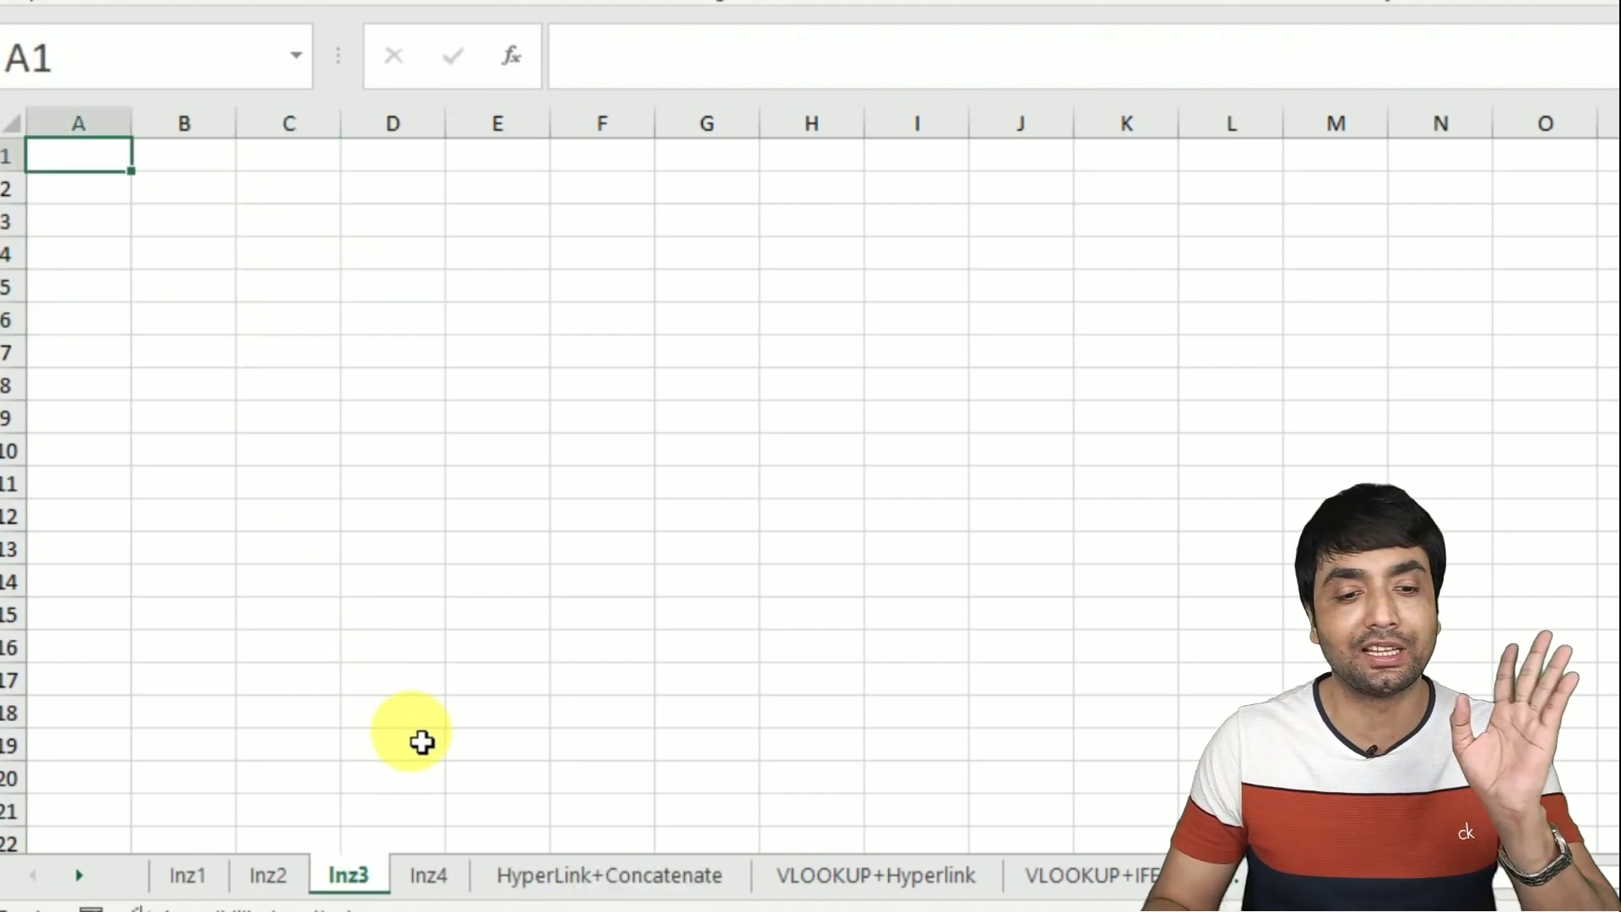
pyautogui.click(562, 878)
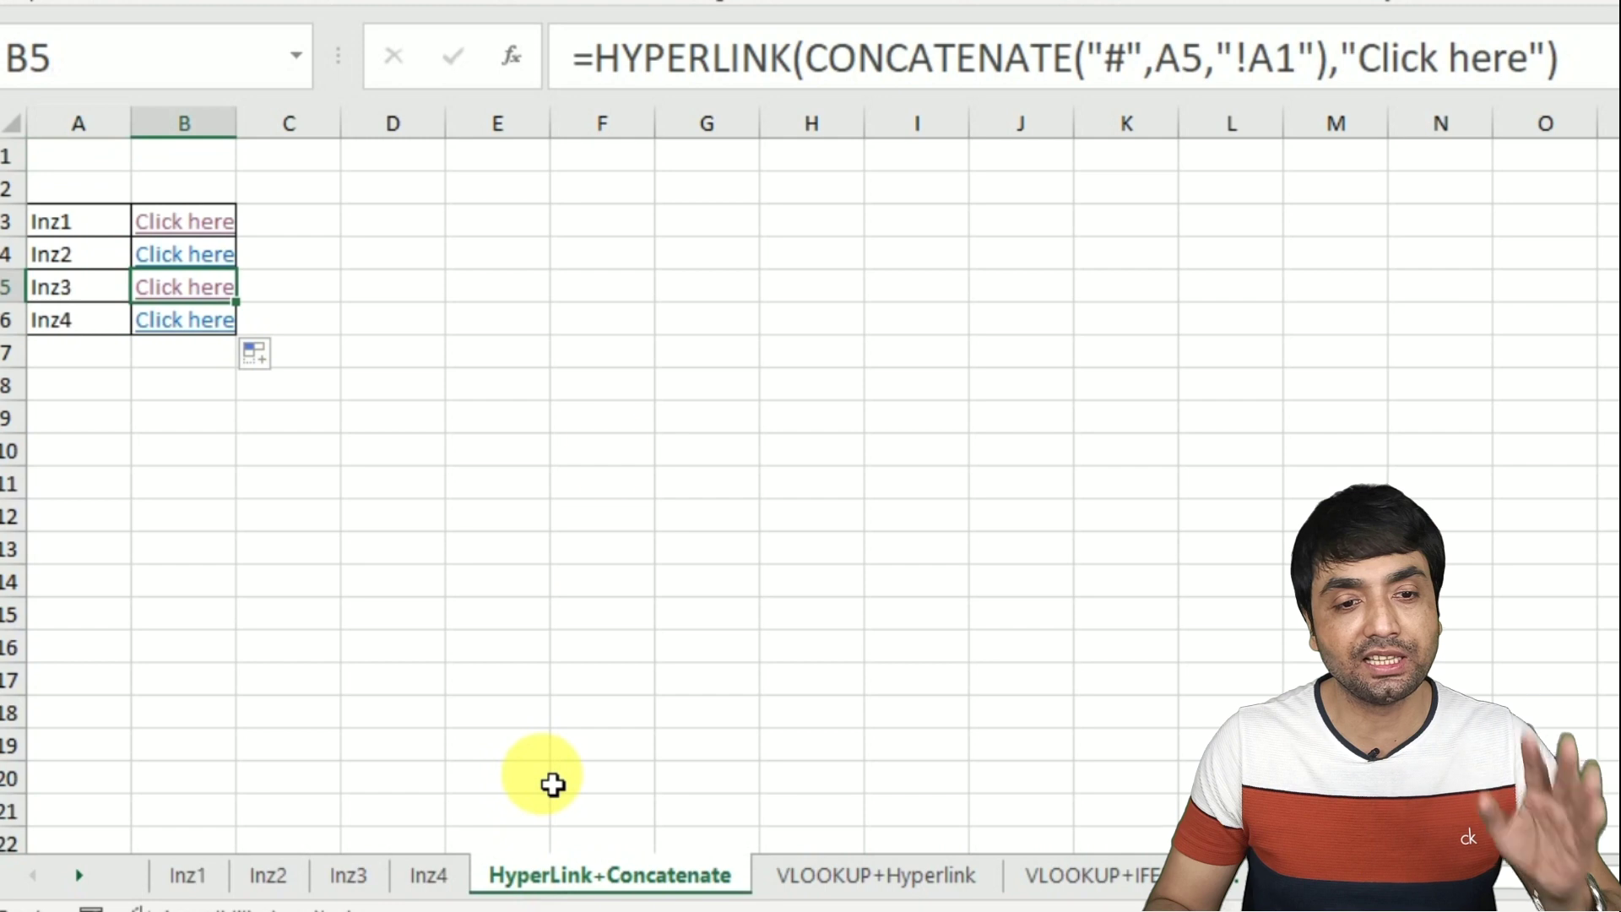
# - Evaluate the CONCATENATE part of B3's formula in place to inspect the link location, and restore the original expression
pyautogui.click(315, 223)
pyautogui.press('Left')
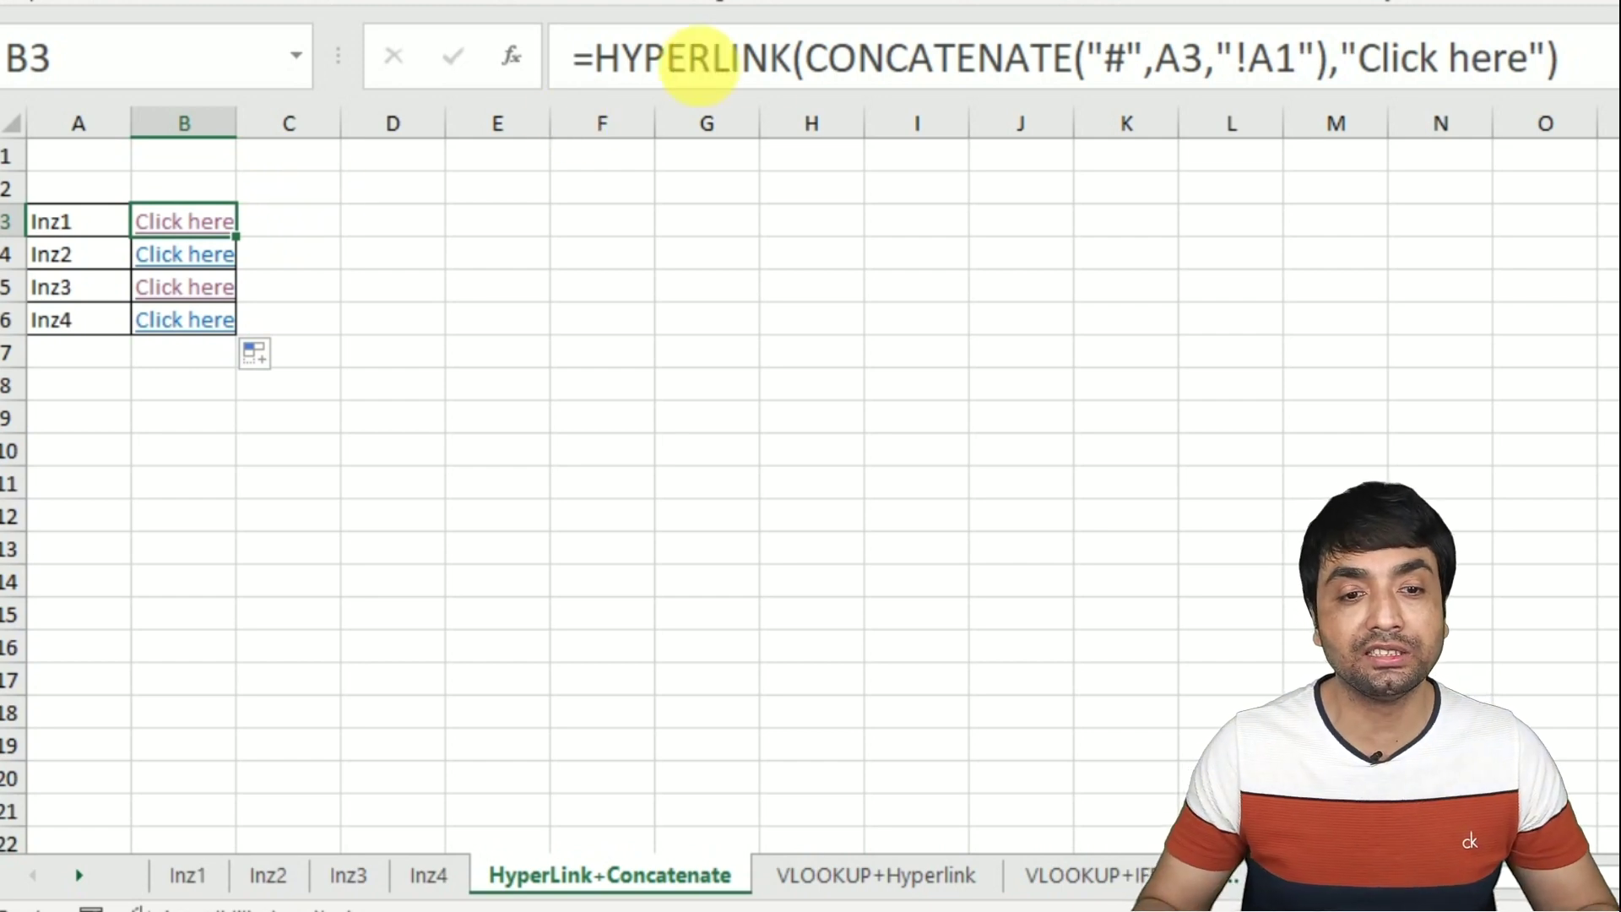
pyautogui.doubleClick(828, 61)
pyautogui.press('Left')
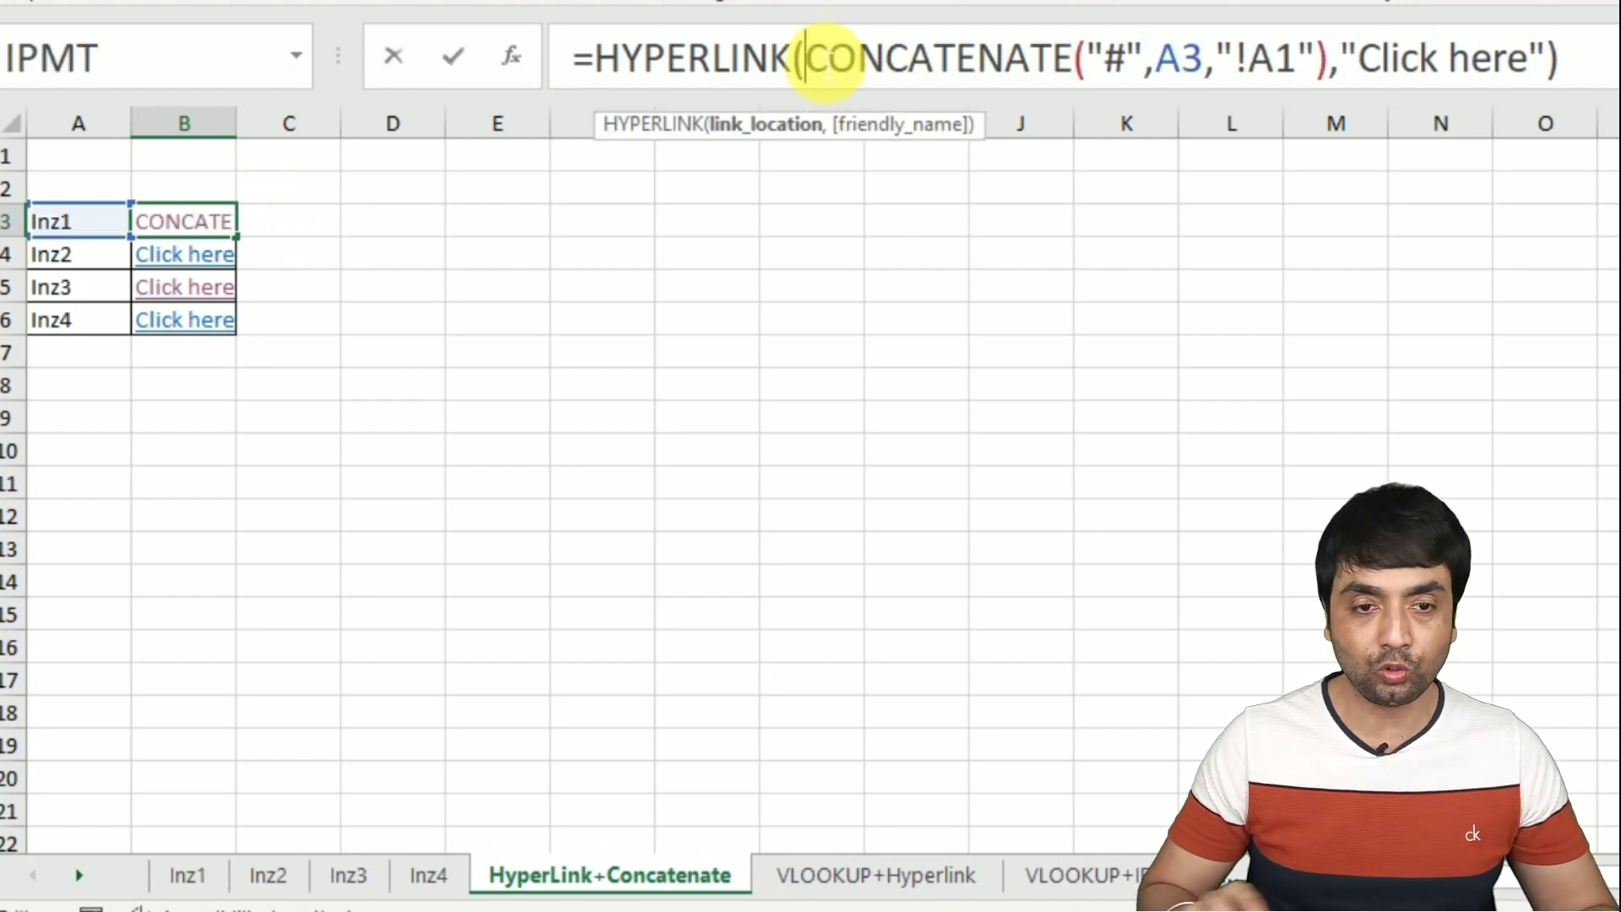
pyautogui.hotkey('shift', 'Right')
pyautogui.hotkey('shift', 'Right')
pyautogui.hotkey('shift', 'Right')
pyautogui.hotkey('shift', 'Right')
pyautogui.hotkey('shift', 'Right')
pyautogui.hotkey('shift', 'Right')
pyautogui.hotkey('shift', 'Right')
pyautogui.hotkey('shift', 'Right')
pyautogui.hotkey('shift', 'Right')
pyautogui.hotkey('shift', 'Right')
pyautogui.hotkey('shift', 'Right')
pyautogui.hotkey('shift', 'Right')
pyautogui.hotkey('shift', 'Right')
pyautogui.hotkey('shift', 'Right')
pyautogui.hotkey('shift', 'Right')
pyautogui.hotkey('shift', 'Right')
pyautogui.hotkey('shift', 'Right')
pyautogui.hotkey('shift', 'Right')
pyautogui.hotkey('shift', 'Right')
pyautogui.hotkey('shift', 'Right')
pyautogui.hotkey('ctrl', 'c')
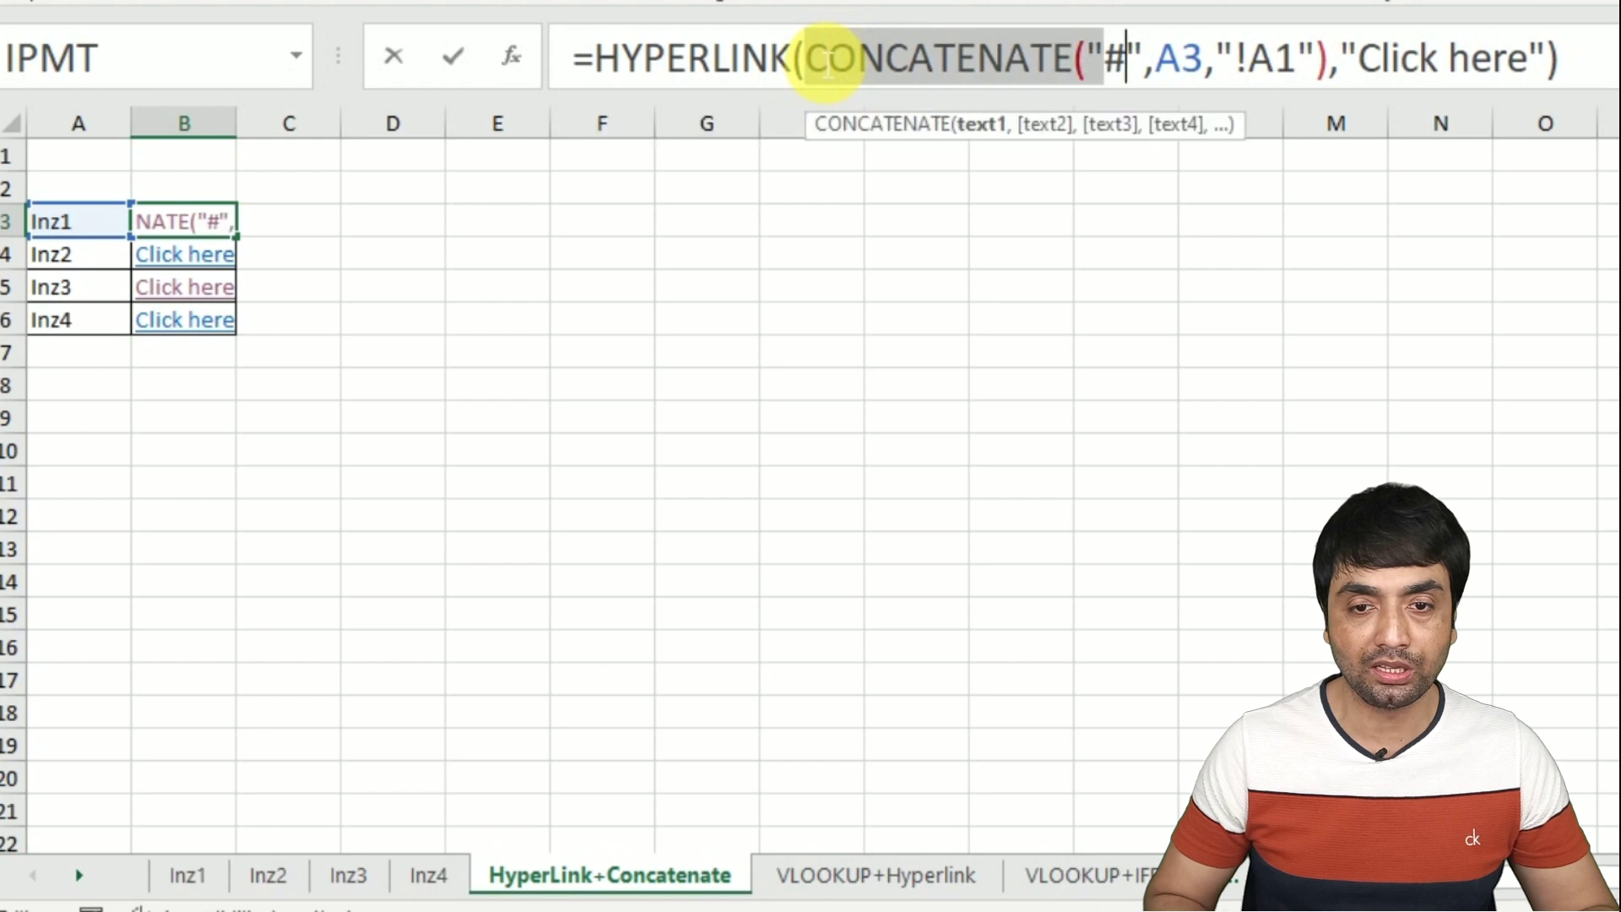
pyautogui.press('F9')
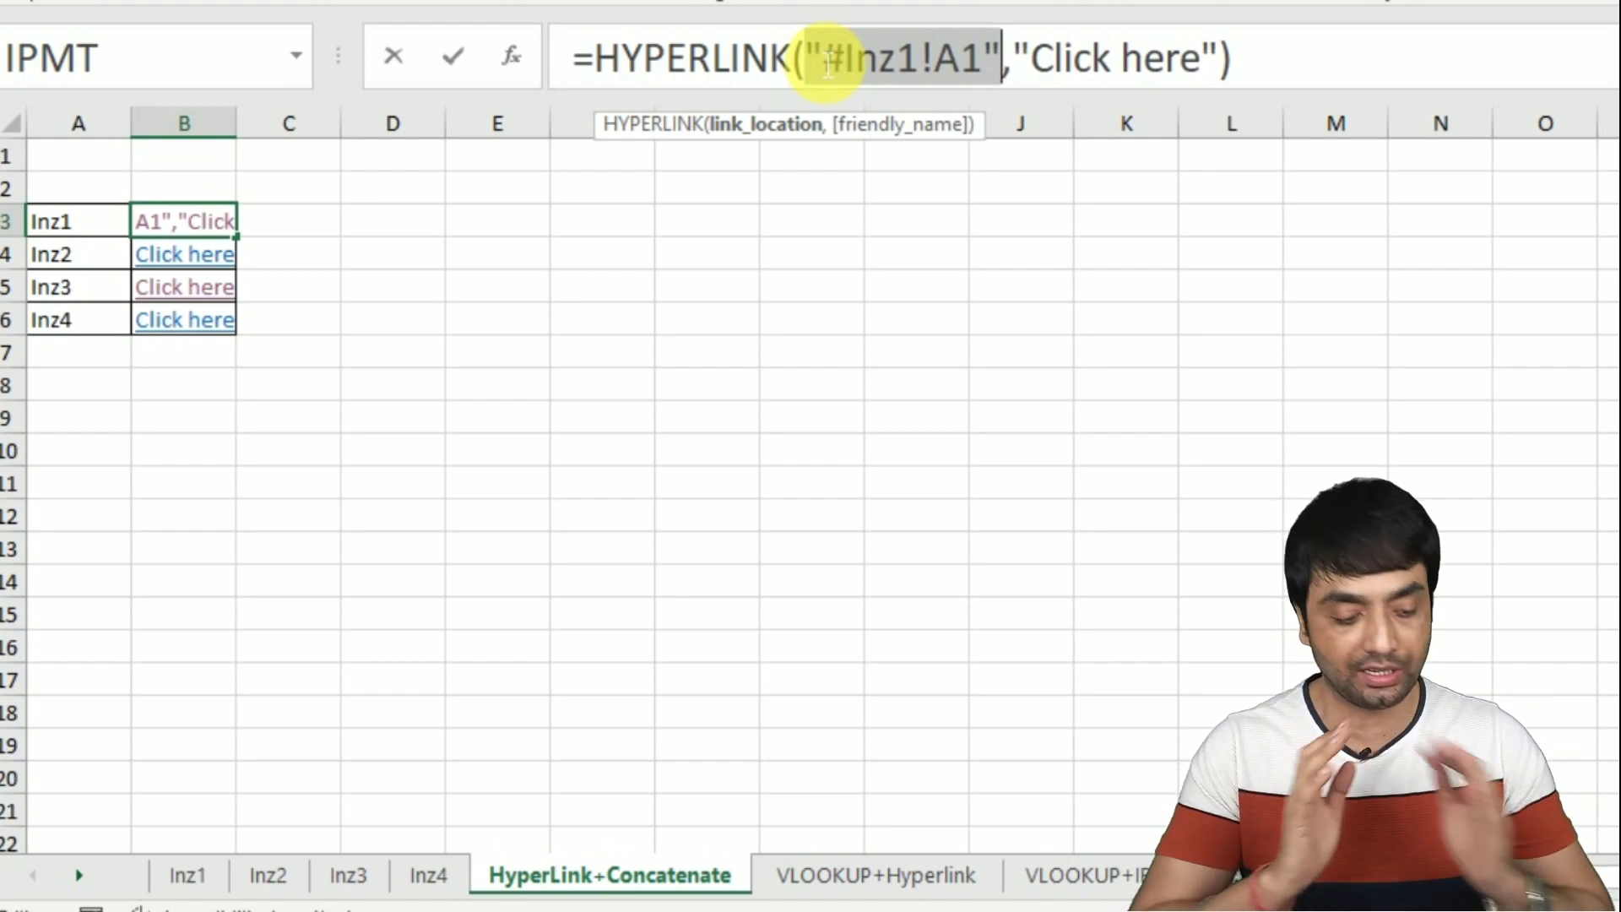
pyautogui.hotkey('ctrl', 'v')
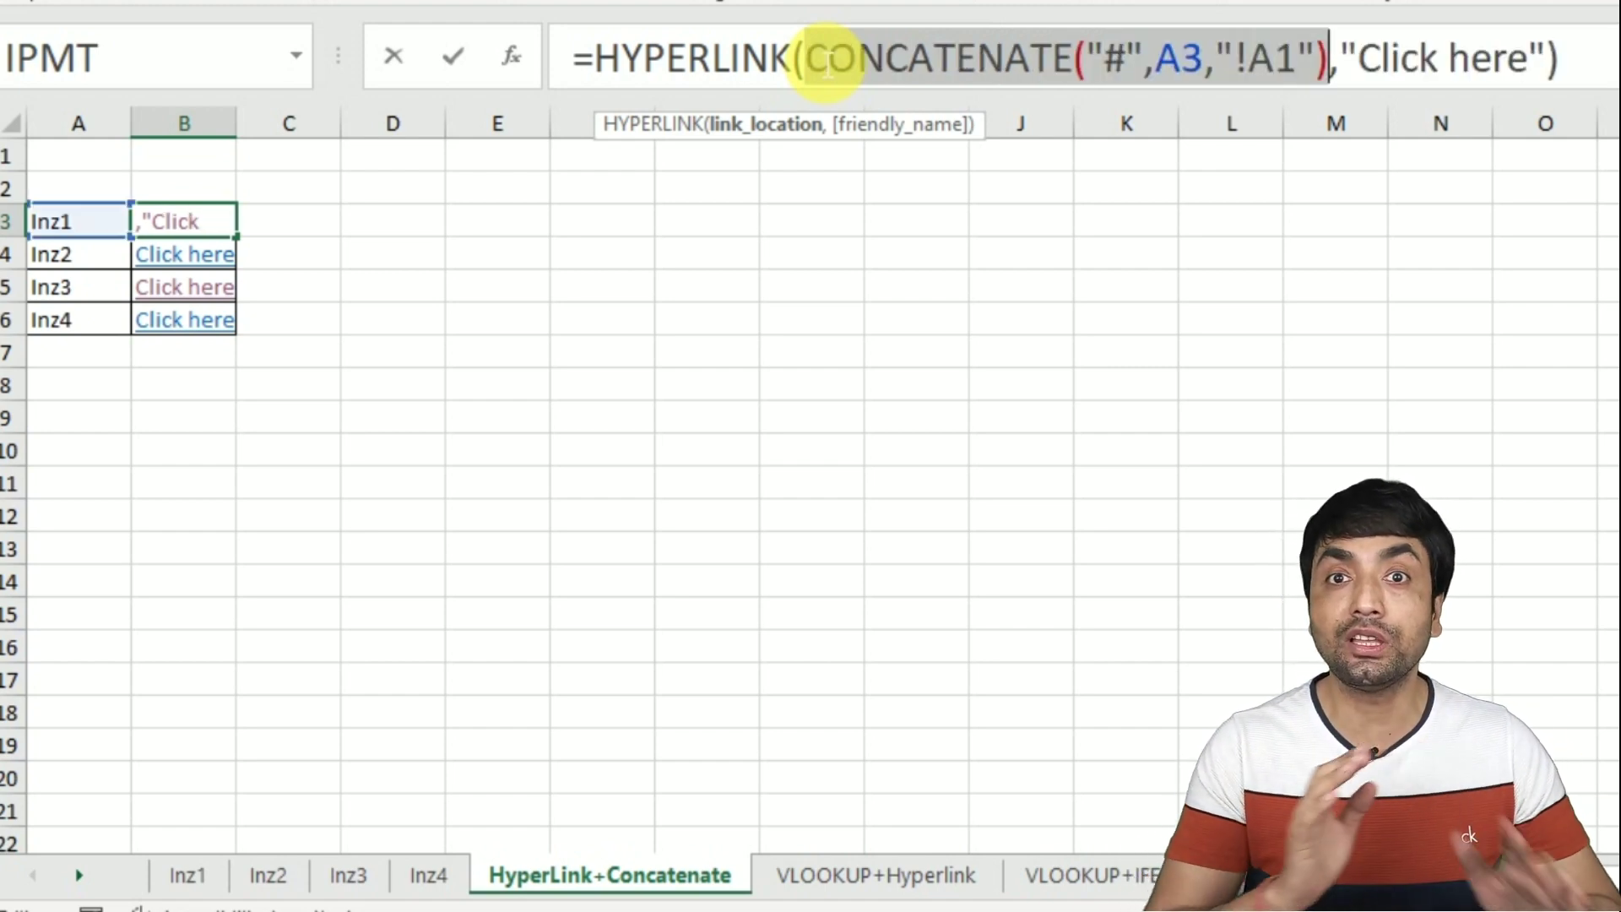
pyautogui.hotkey('ctrl', 'Return')
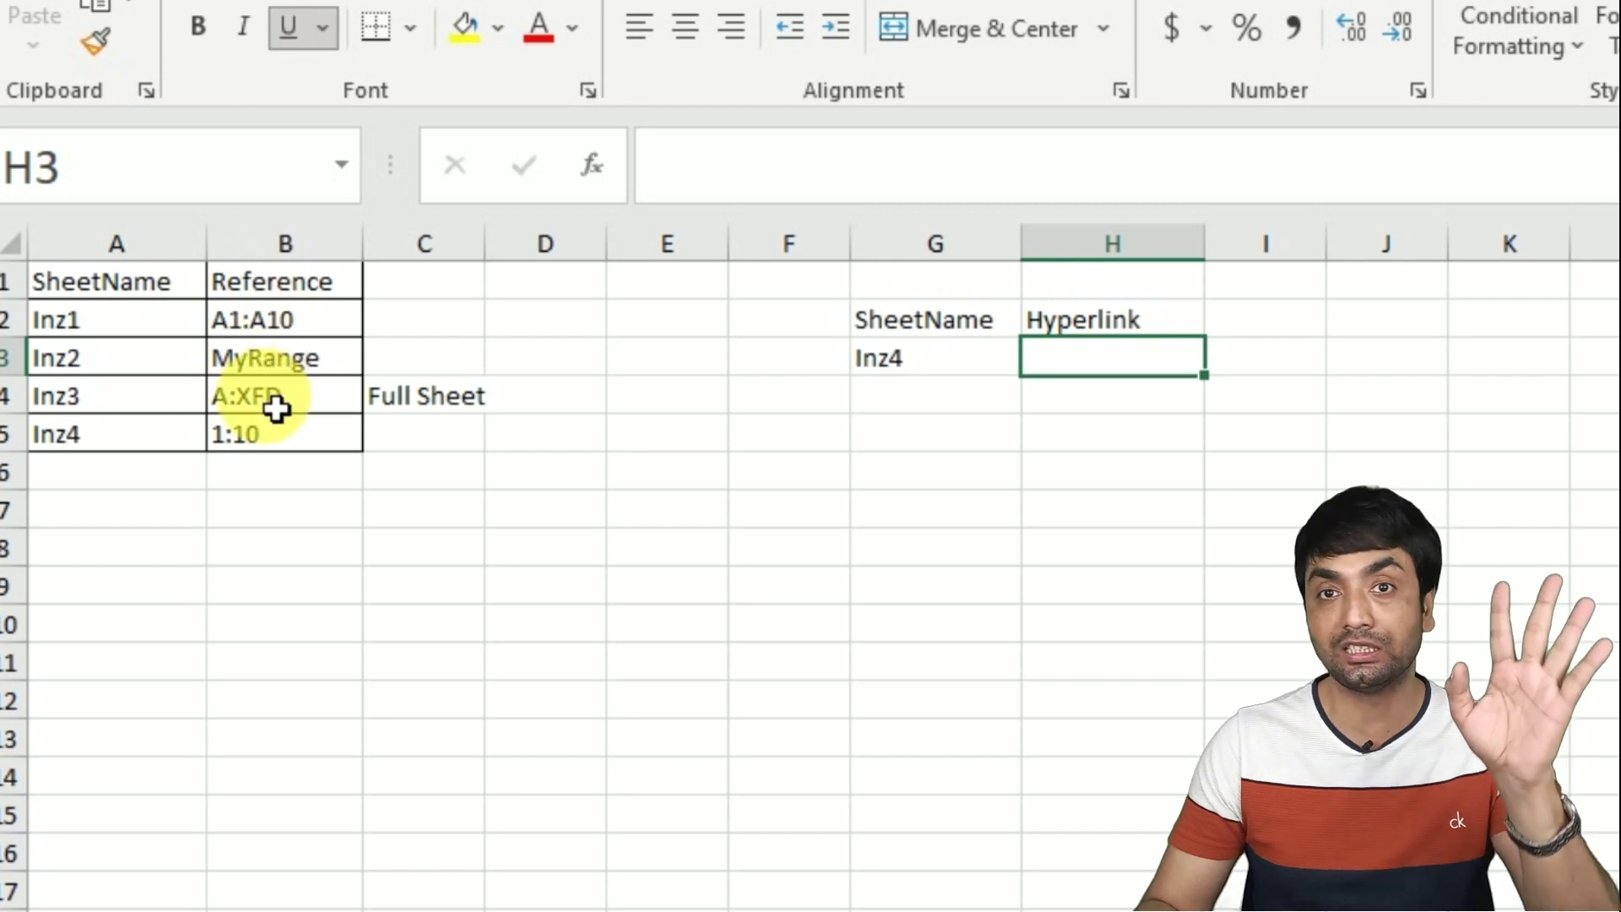
# - Choose Inz1 as the sheet name in G3 of the lookup sheet
pyautogui.click(984, 365)
pyautogui.click(1038, 358)
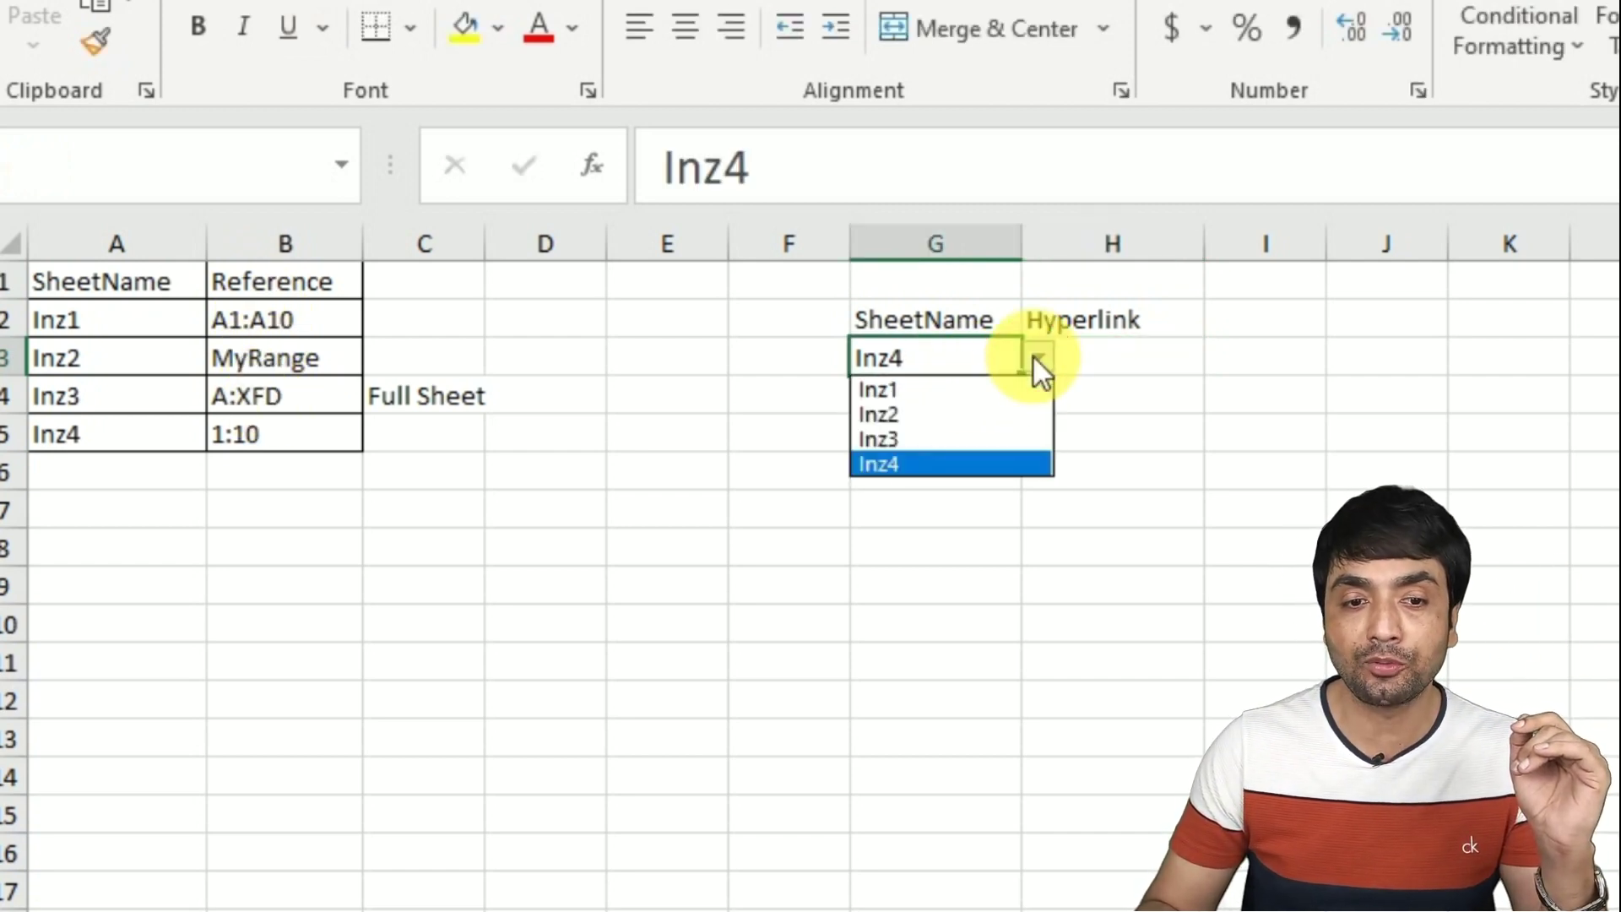
pyautogui.click(958, 390)
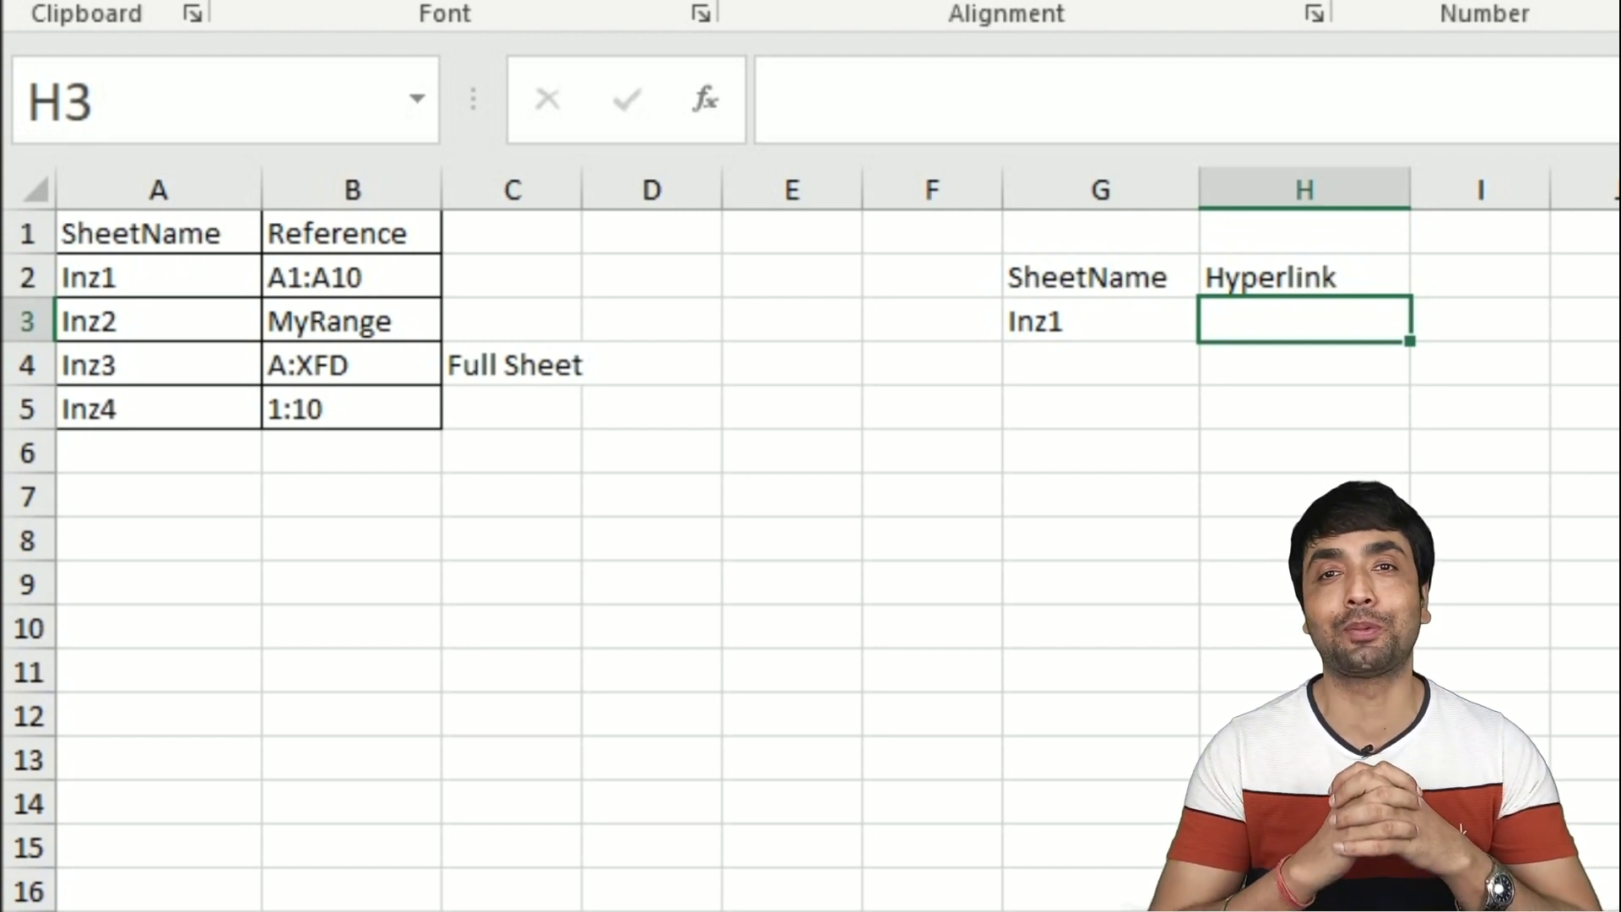
# - Start a HYPERLINK formula in H3 whose link location joins "#", the sheet name in G3 and "!" with ampersands
pyautogui.write('=hyper')
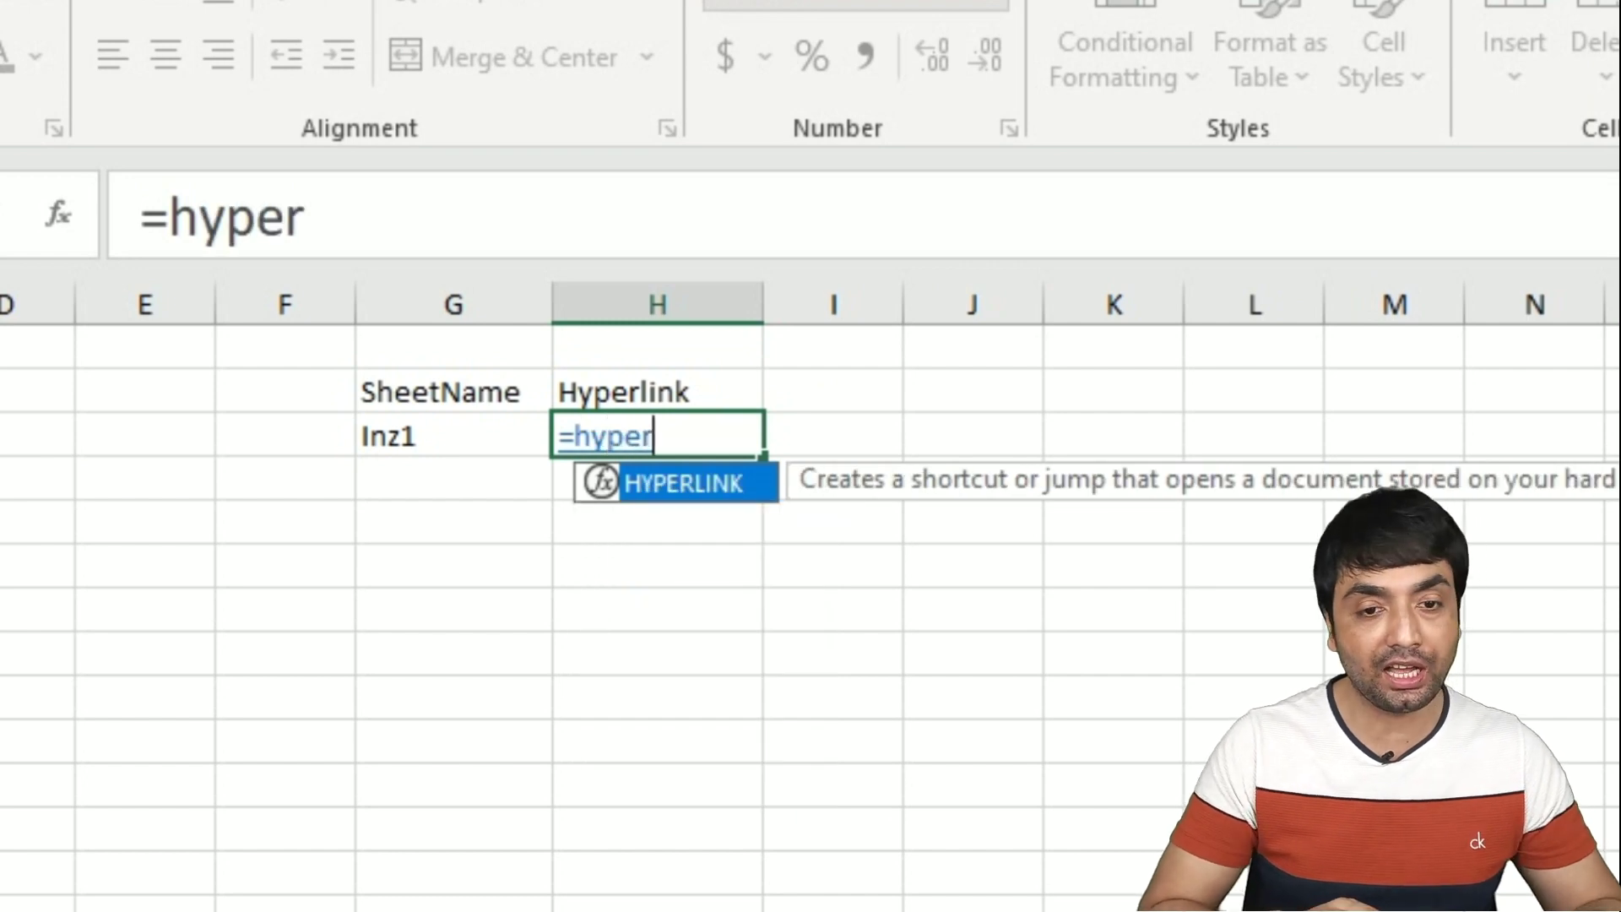
pyautogui.press('Tab')
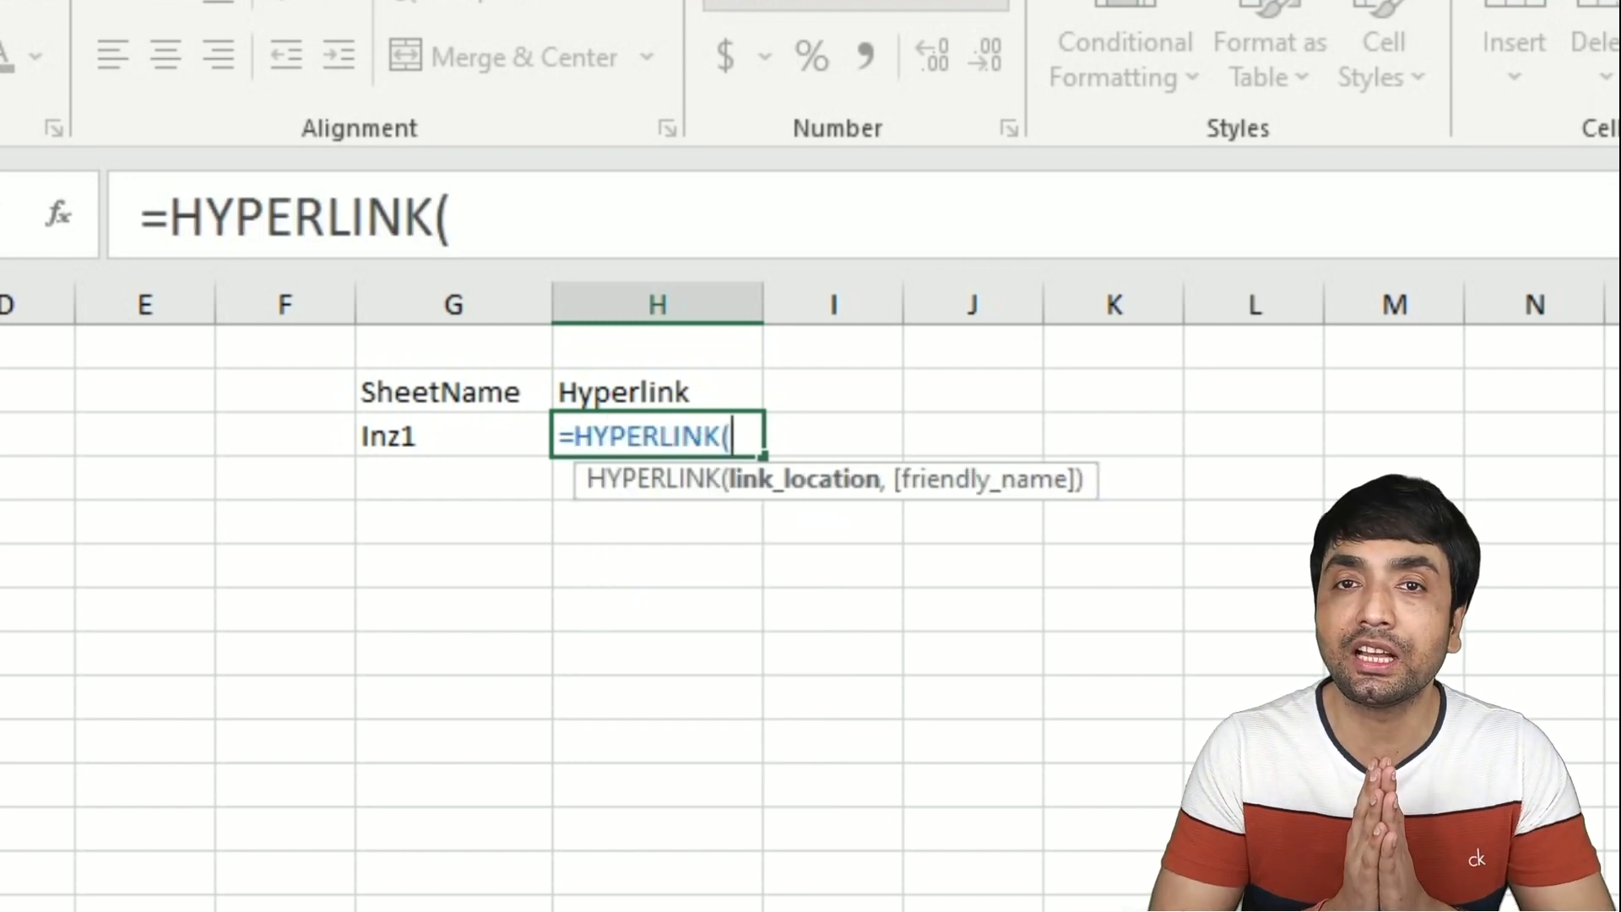
pyautogui.write('"#"')
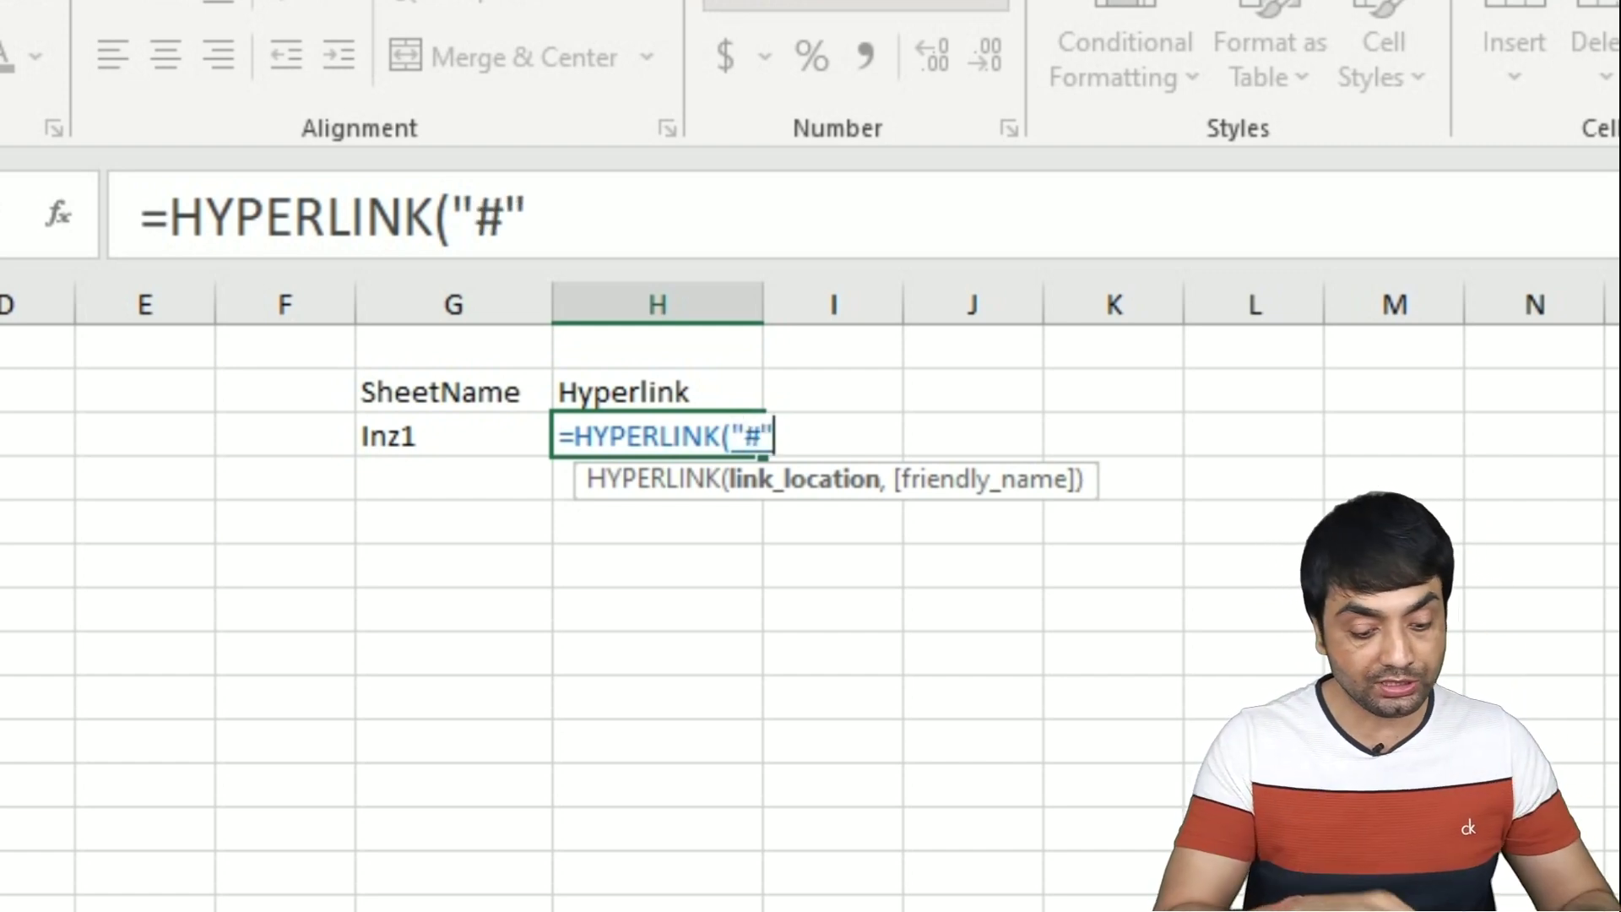
pyautogui.write('&')
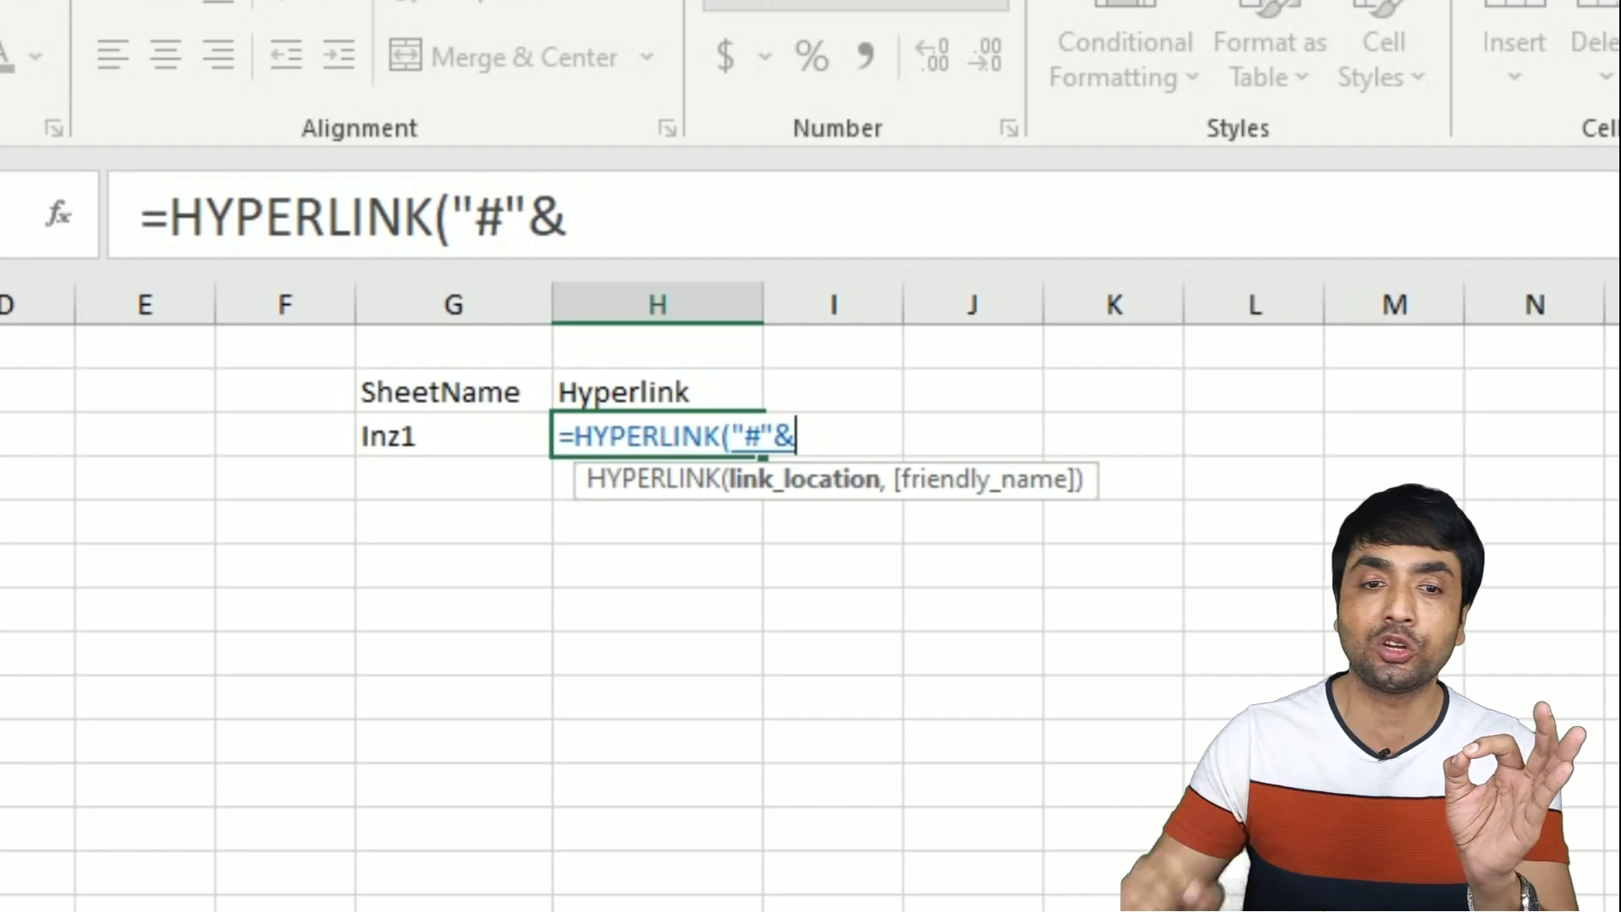
pyautogui.click(418, 442)
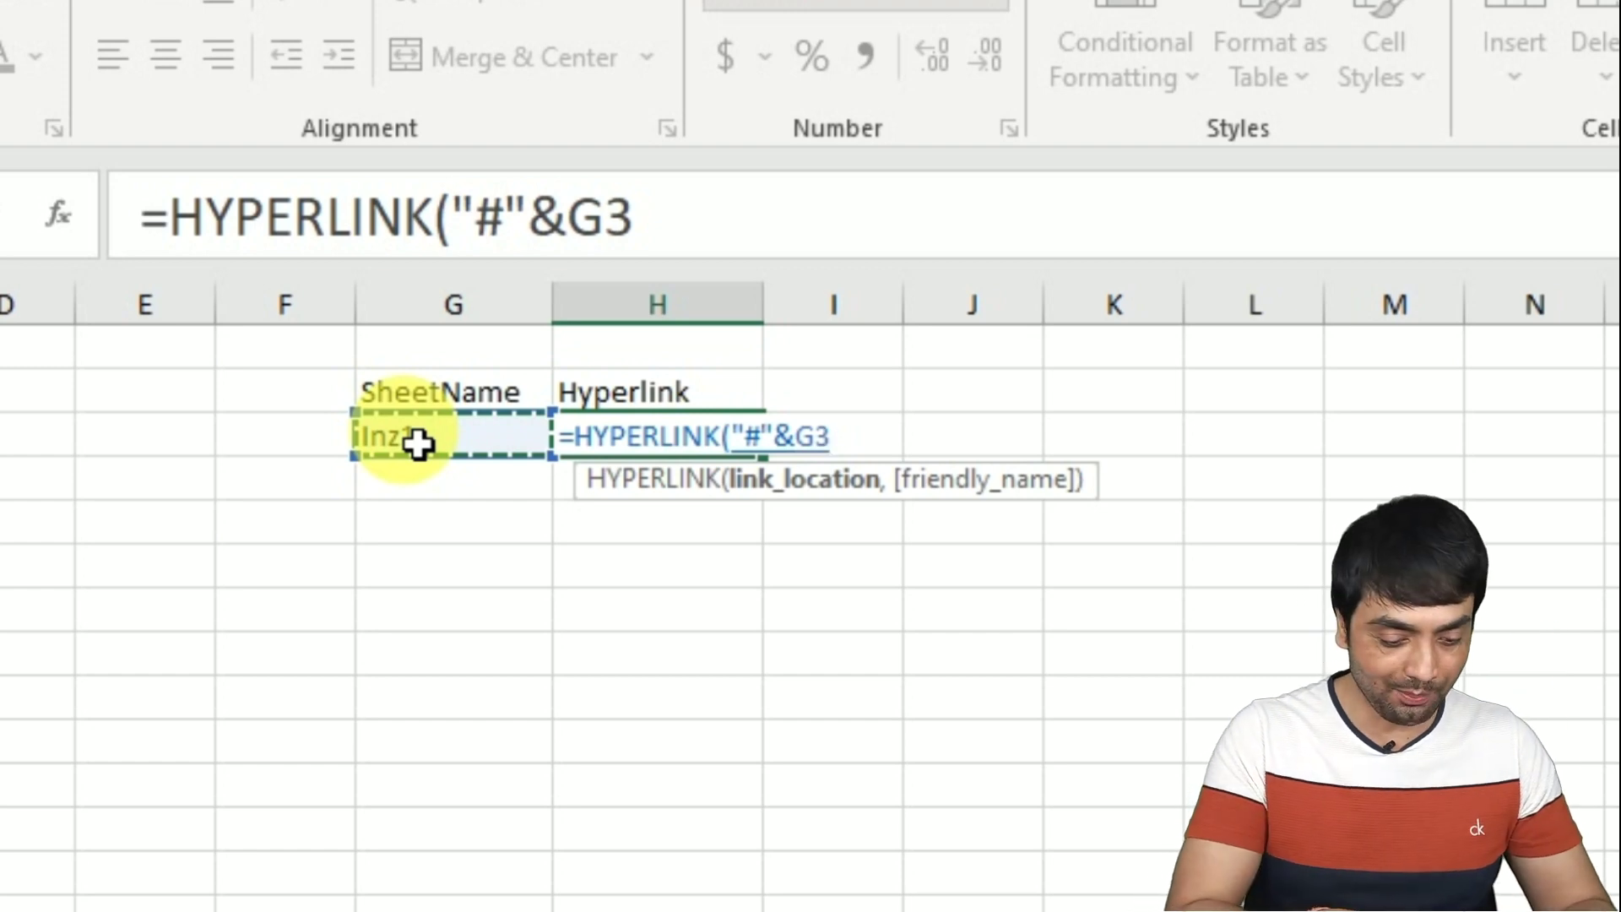
pyautogui.write('&')
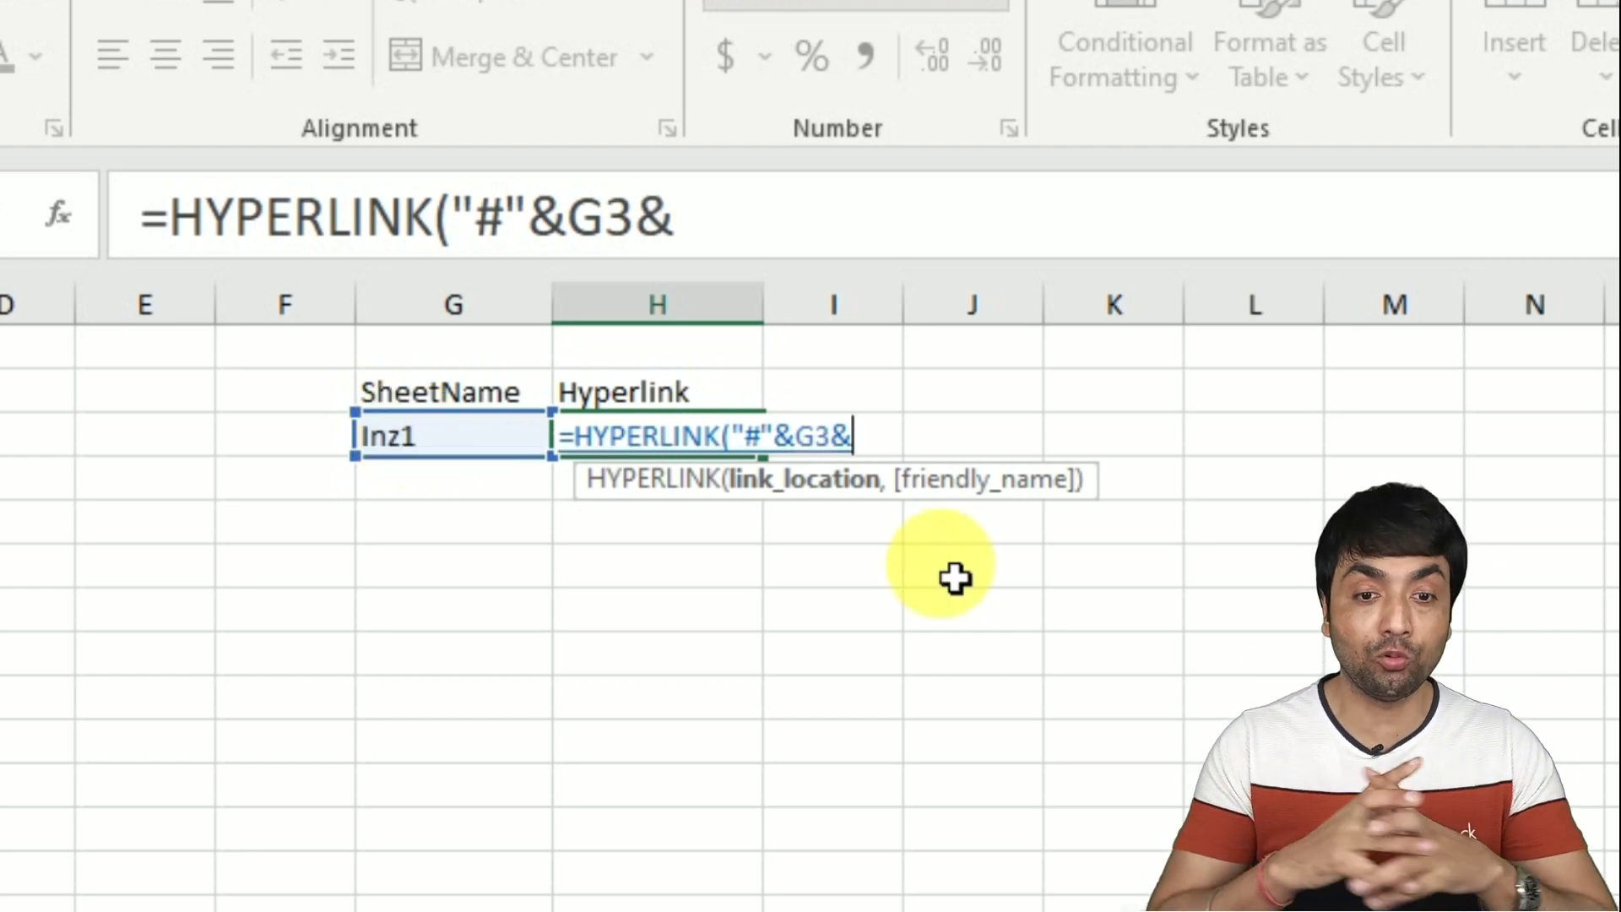
pyautogui.write('"!')
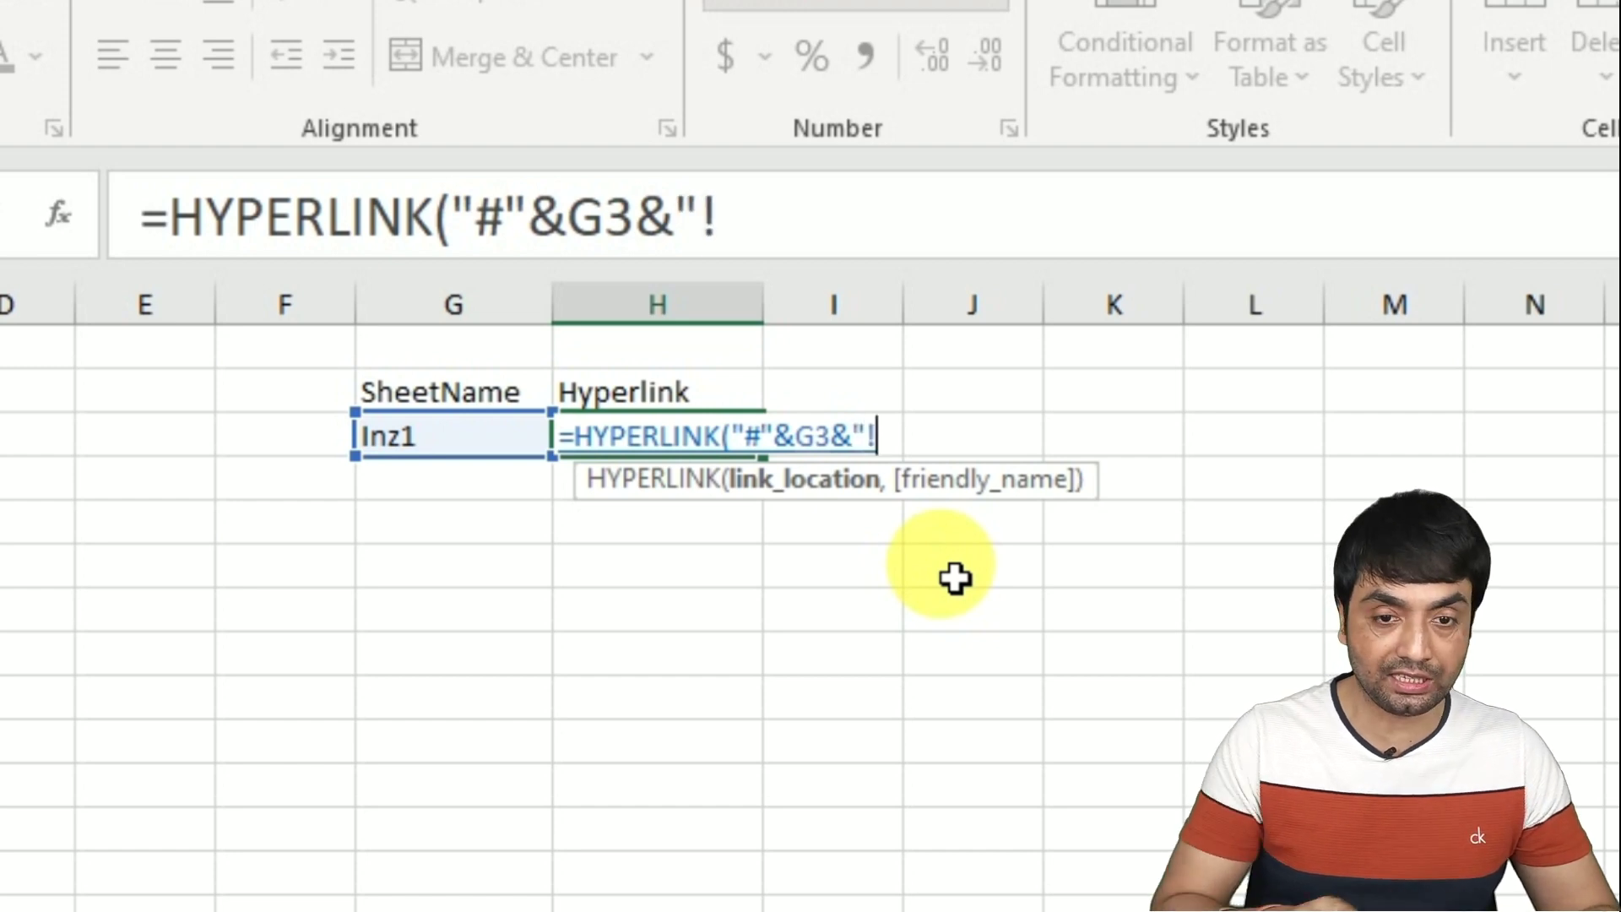
pyautogui.write('"')
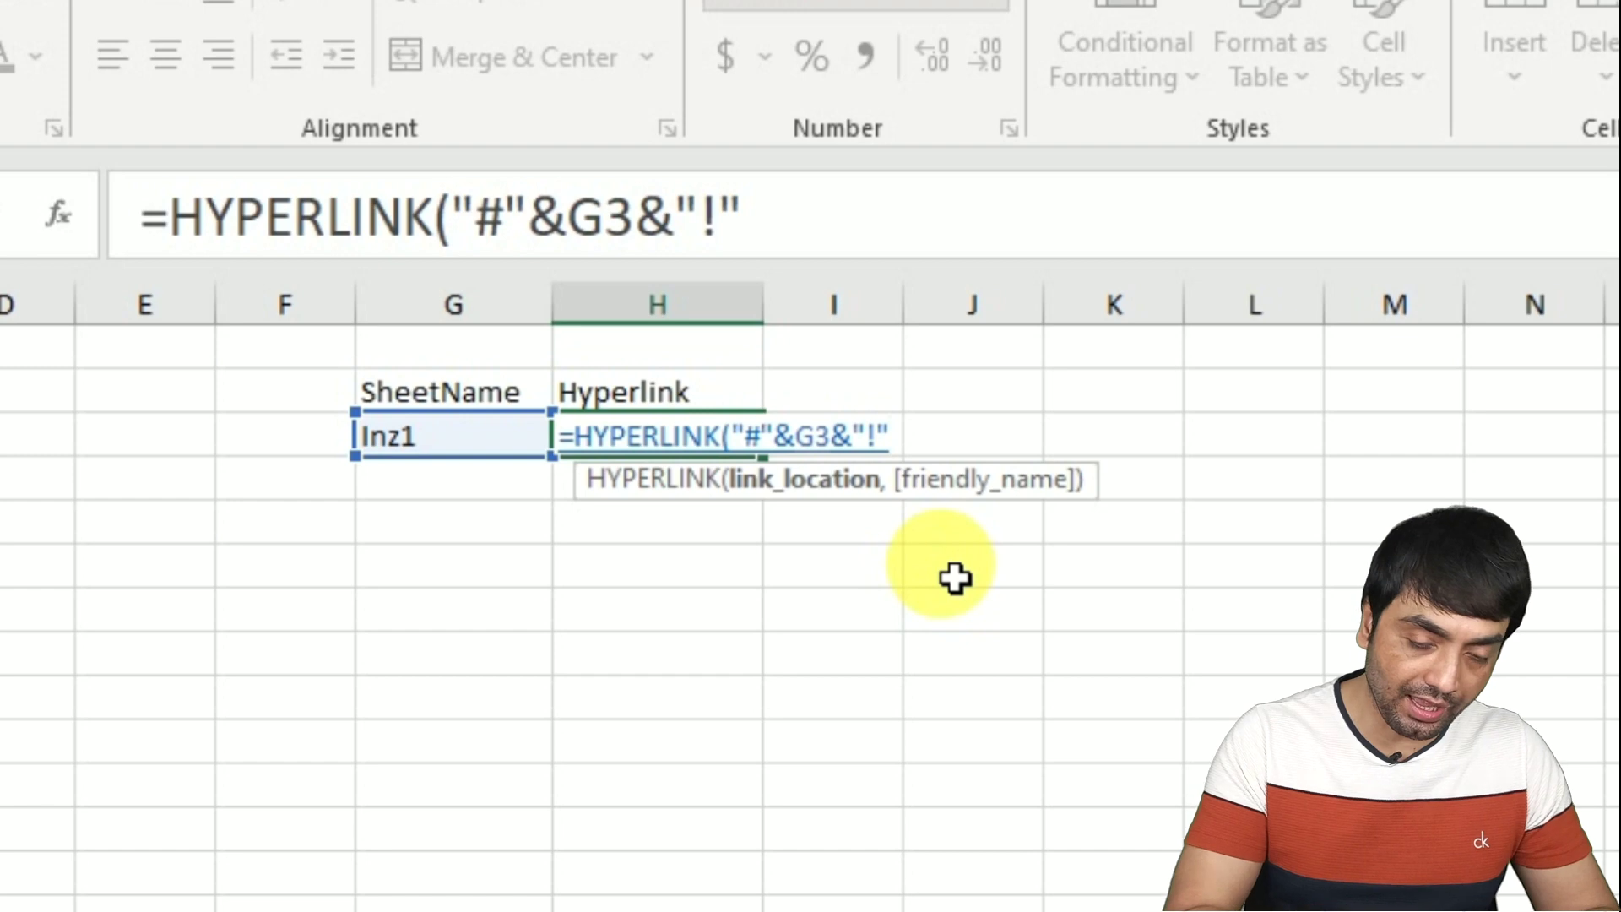
pyautogui.write('&')
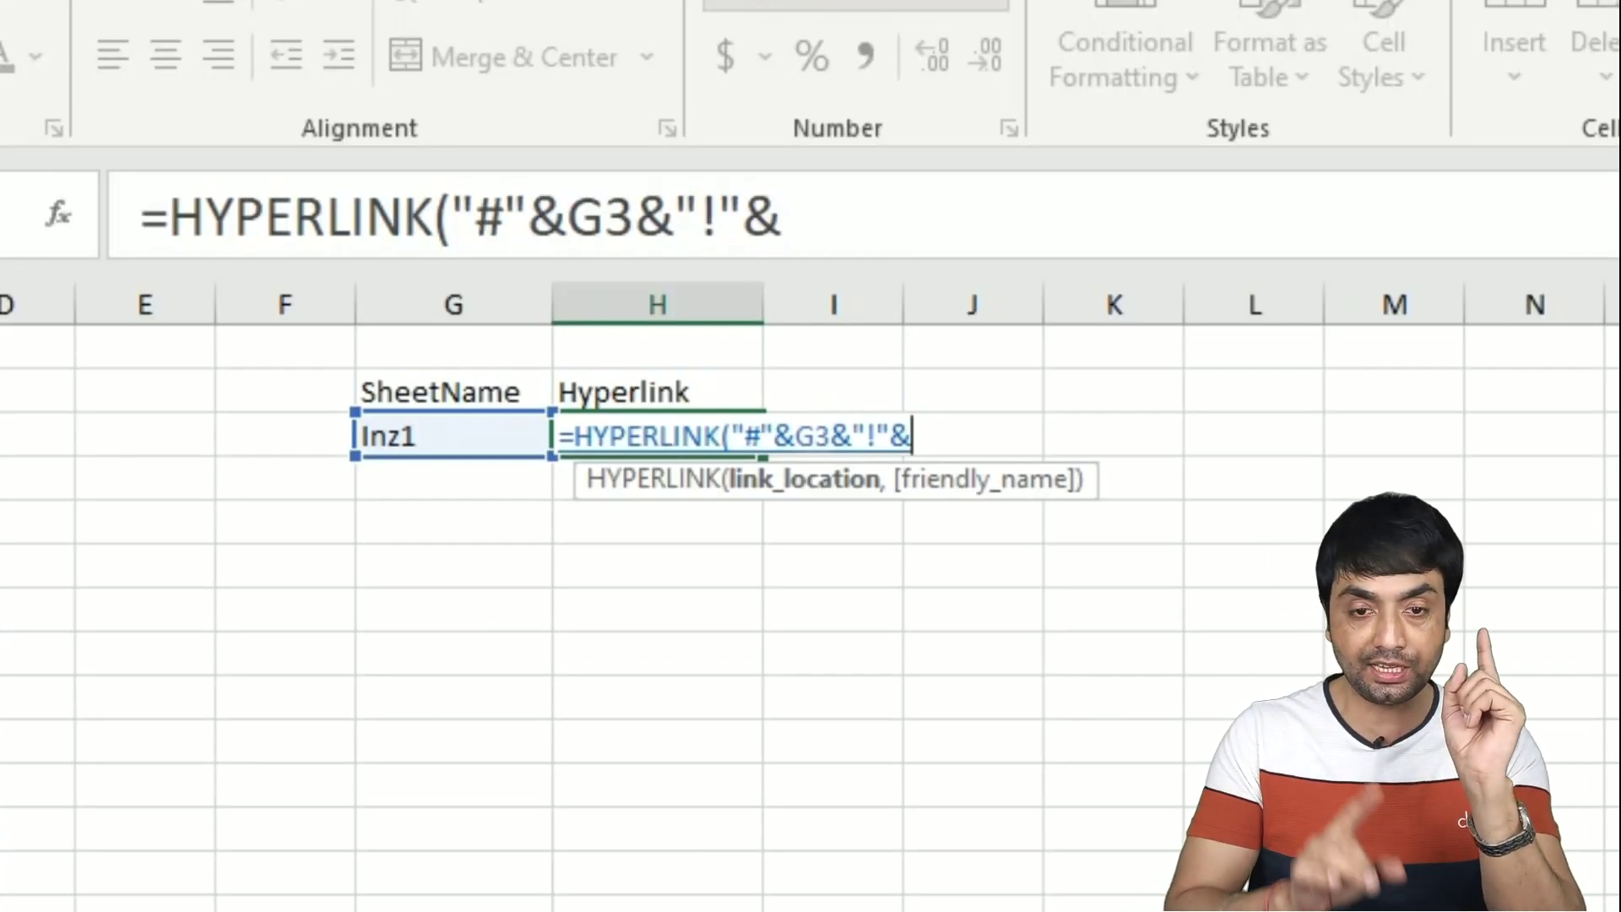
# - Append VLOOKUP(G3,$A$2:$B$5,2,0) to the link location so it fetches the reference for the chosen sheet
pyautogui.write('vlooku')
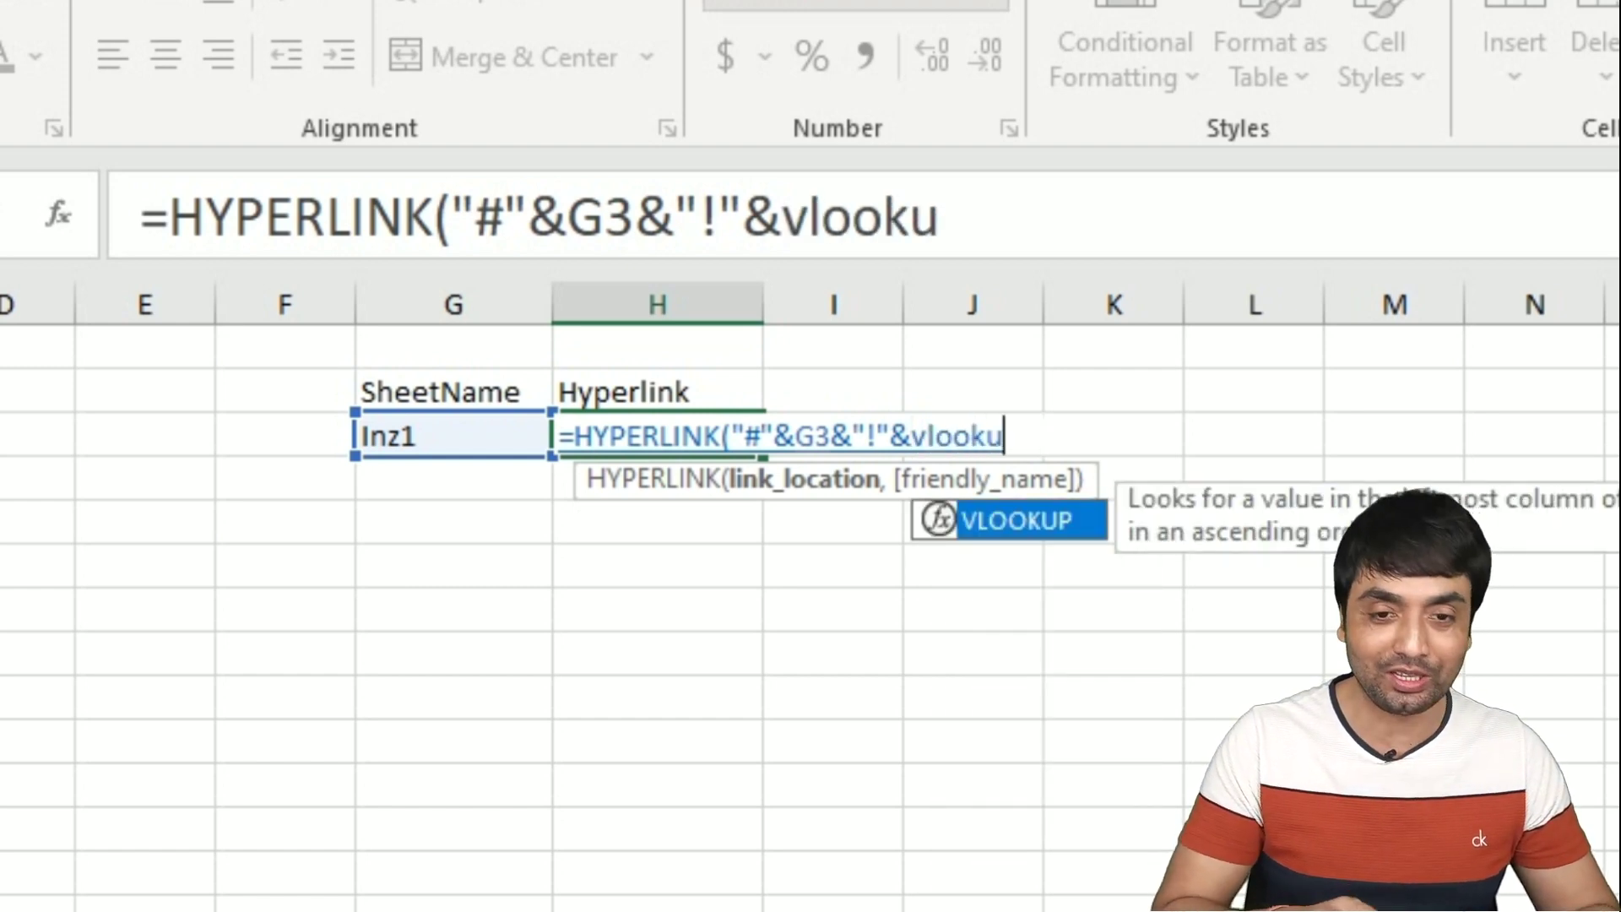
pyautogui.press('Tab')
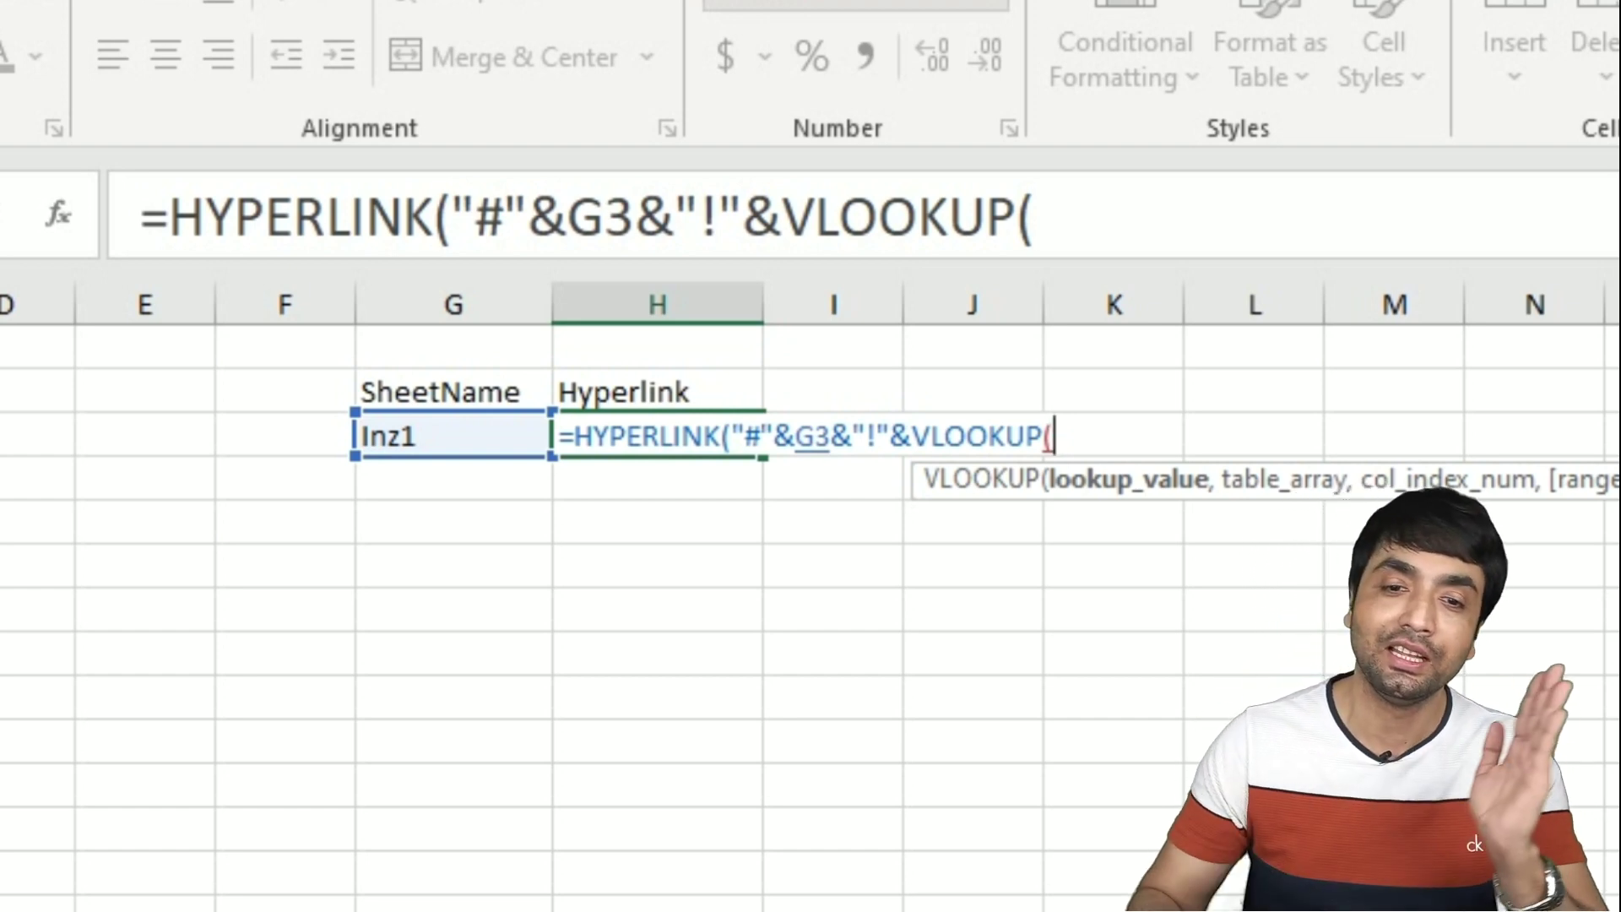
pyautogui.click(431, 448)
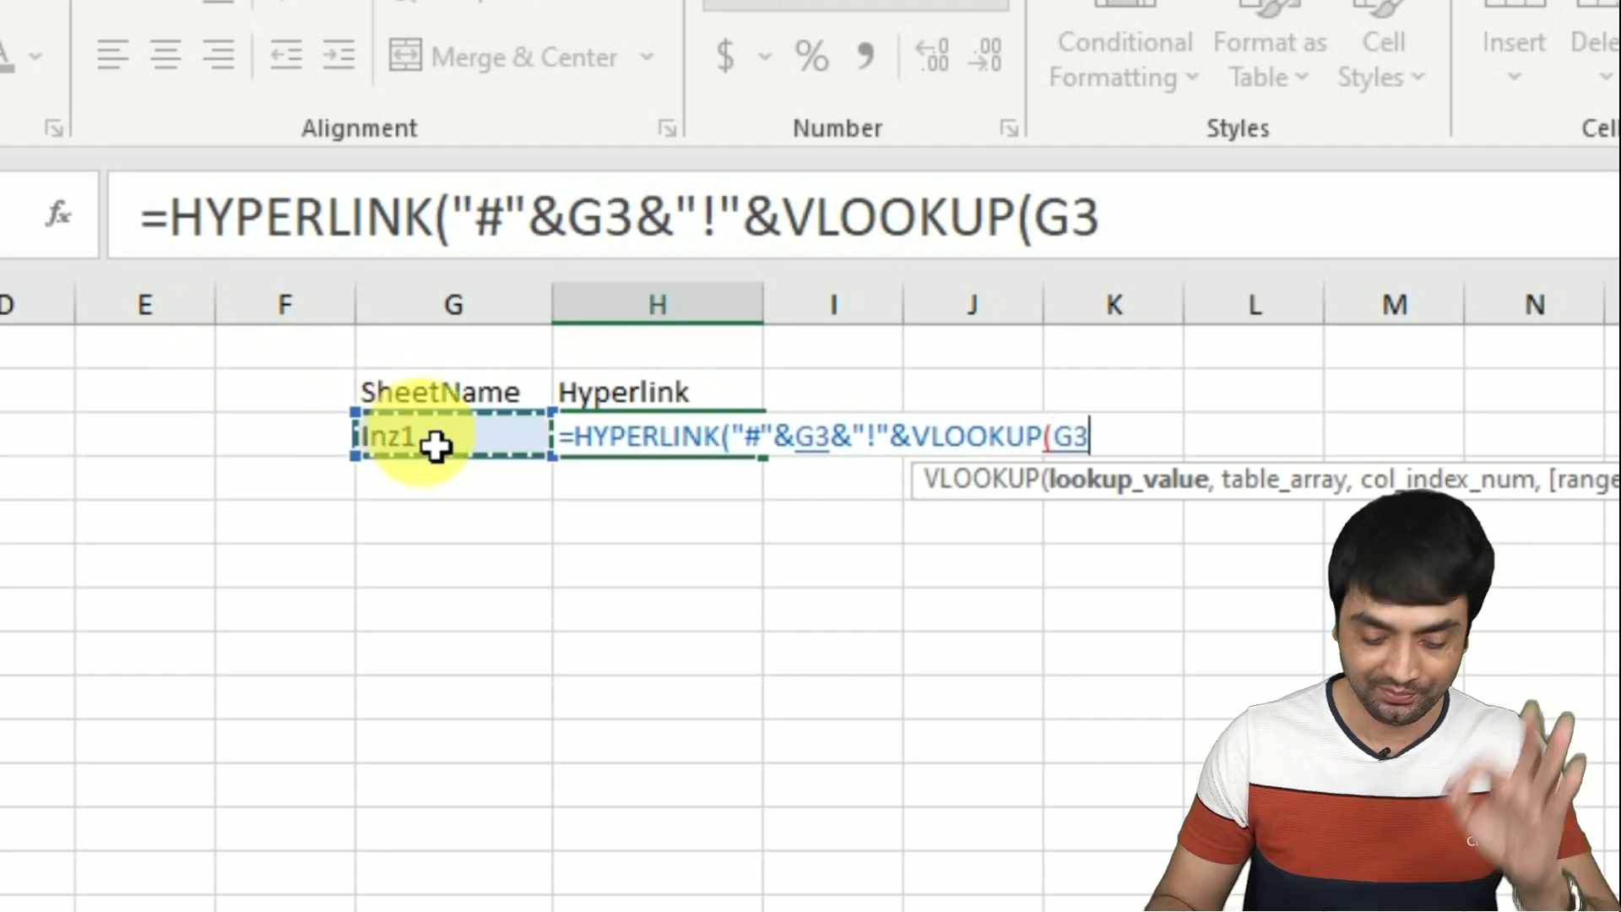
pyautogui.write(',A2')
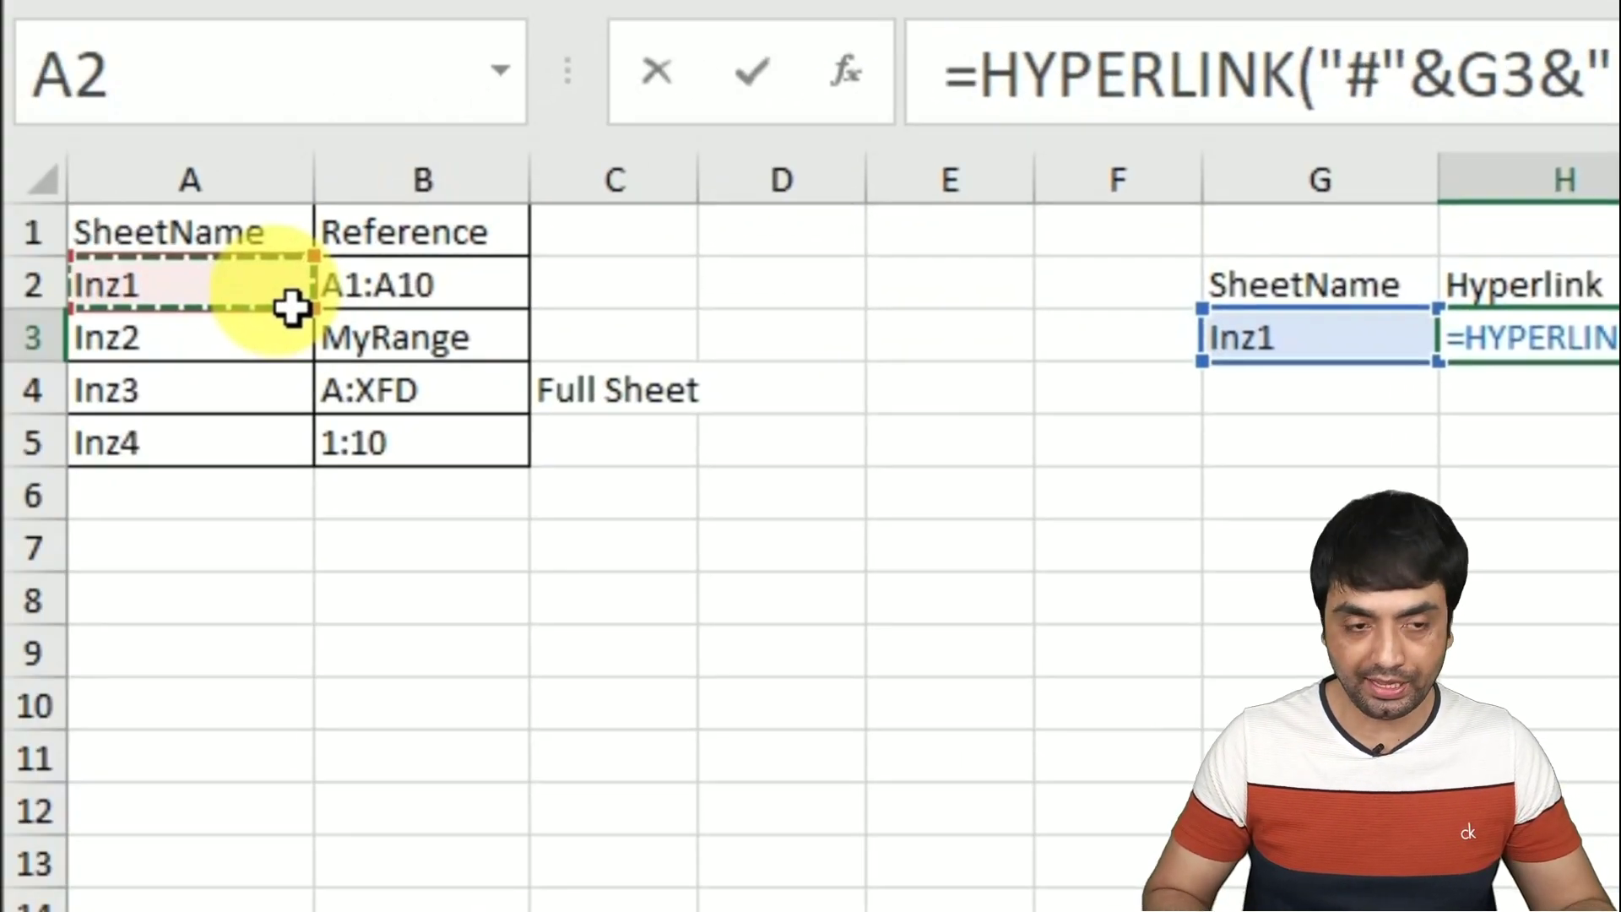
pyautogui.moveTo(291, 300); pyautogui.dragTo(414, 337)
pyautogui.hotkey('shift', 'Down')
pyautogui.hotkey('shift', 'Down')
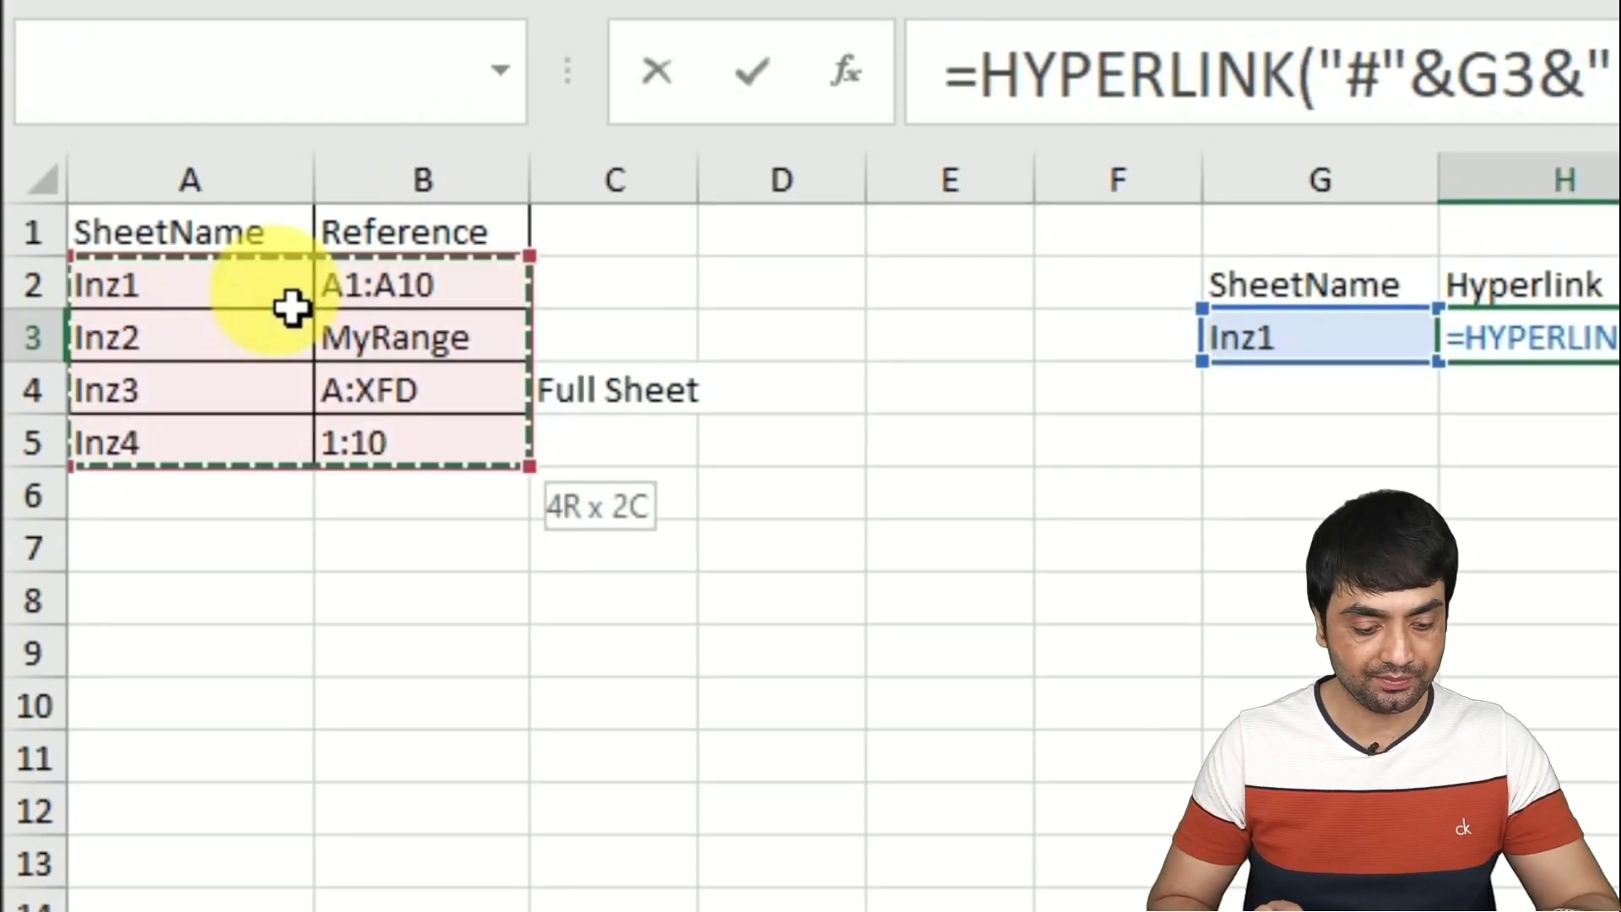
pyautogui.press('F4')
pyautogui.write(',2,0')
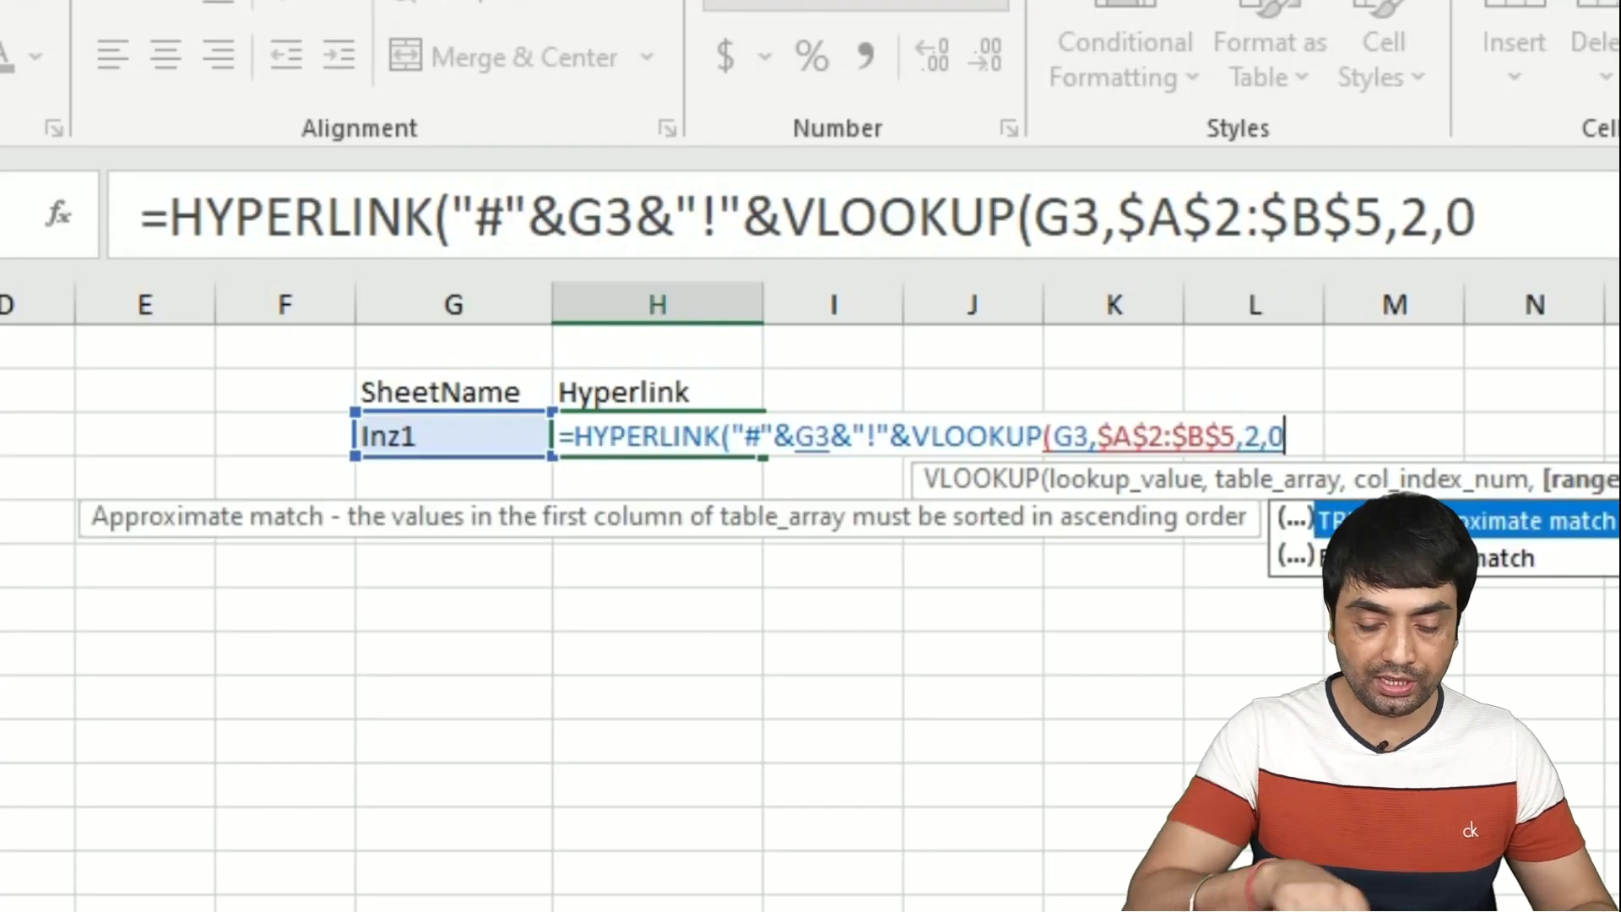
pyautogui.write(')')
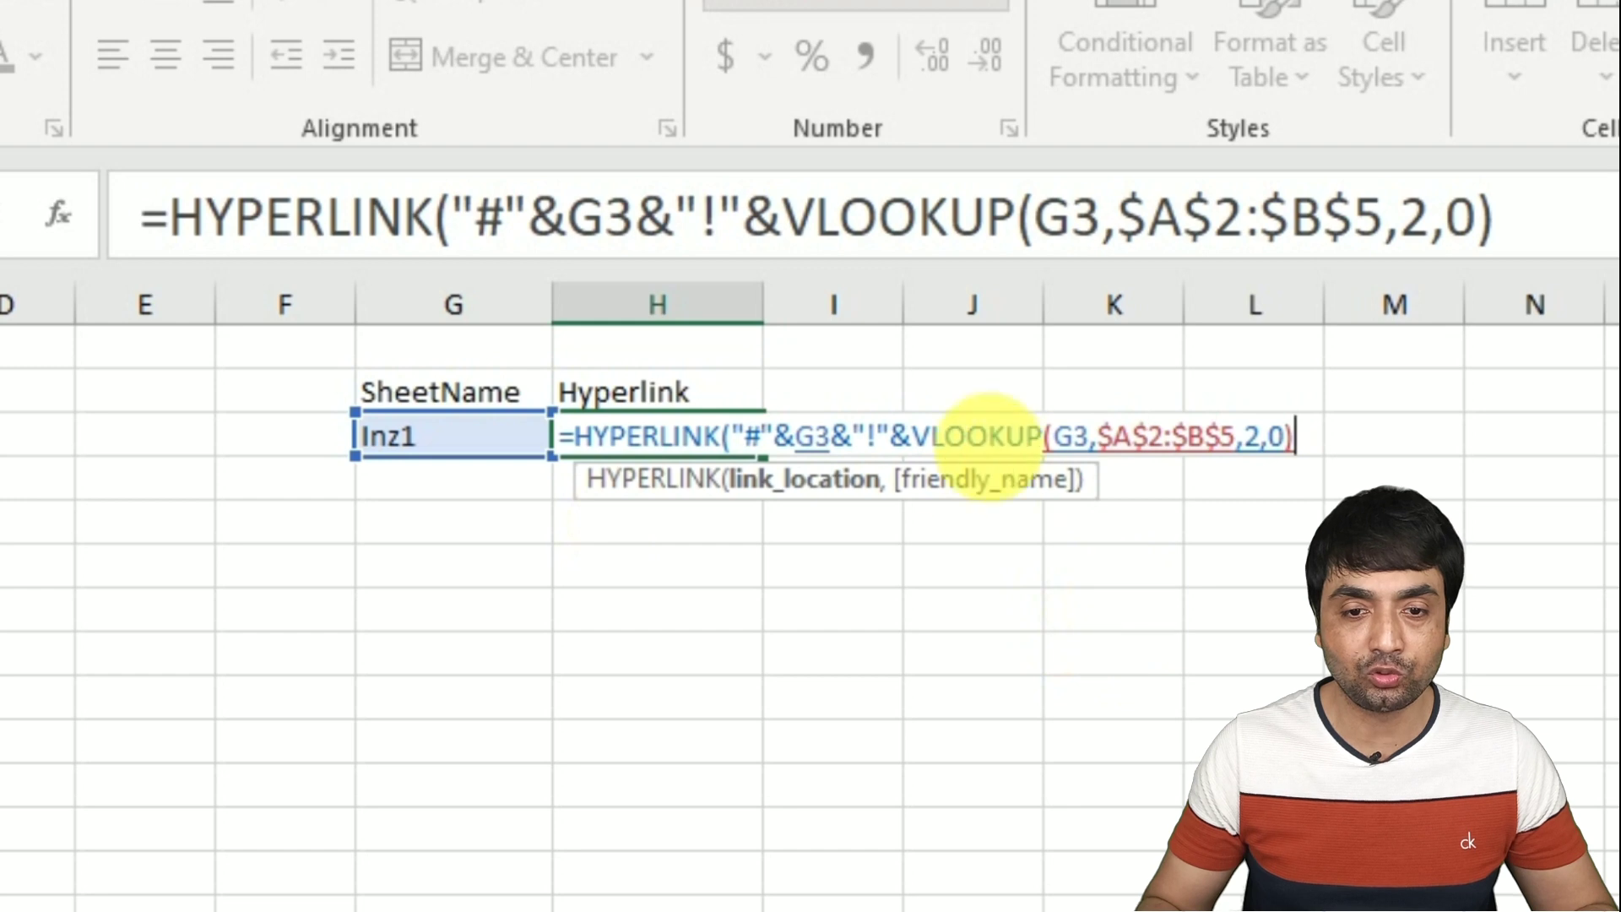
# - Evaluate the link location part of H3's formula in place to inspect it, and restore the original expression
pyautogui.hotkey('shift', 'Right')
pyautogui.hotkey('shift', 'Right')
pyautogui.hotkey('shift', 'Right')
pyautogui.hotkey('shift', 'Right')
pyautogui.hotkey('shift', 'Right')
pyautogui.hotkey('shift', 'Right')
pyautogui.hotkey('shift', 'Right')
pyautogui.hotkey('shift', 'Right')
pyautogui.hotkey('shift', 'Right')
pyautogui.hotkey('shift', 'Right')
pyautogui.hotkey('shift', 'Right')
pyautogui.hotkey('shift', 'Right')
pyautogui.hotkey('shift', 'Right')
pyautogui.hotkey('shift', 'Right')
pyautogui.hotkey('shift', 'Right')
pyautogui.hotkey('shift', 'Right')
pyautogui.hotkey('shift', 'Right')
pyautogui.hotkey('shift', 'Right')
pyautogui.hotkey('shift', 'Right')
pyautogui.hotkey('shift', 'Right')
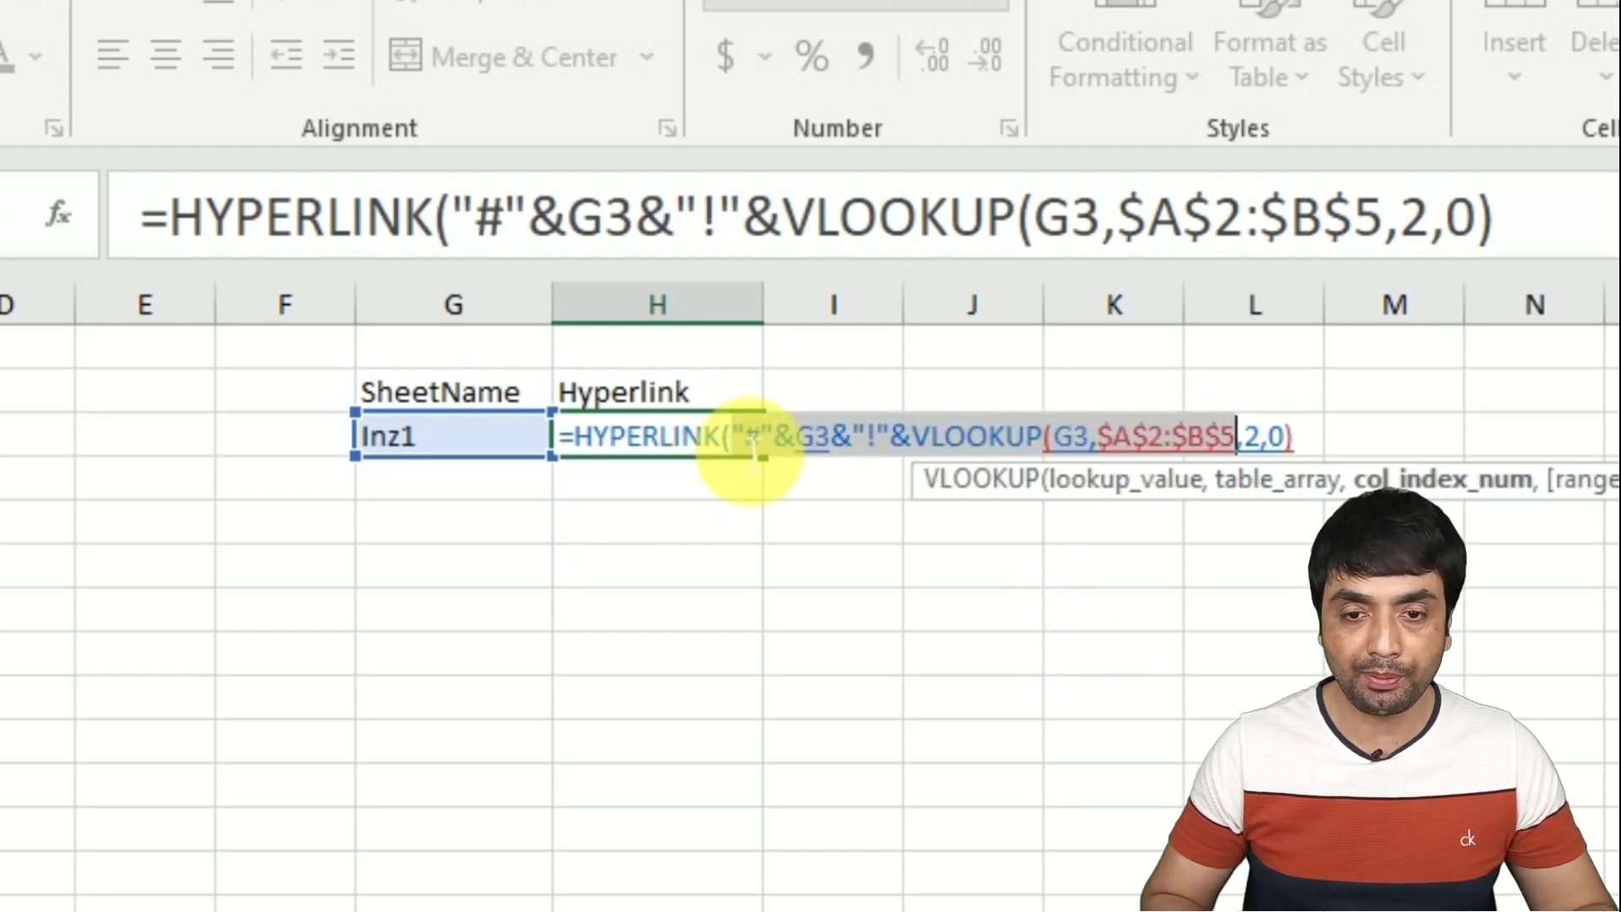
pyautogui.hotkey('shift', 'Right')
pyautogui.hotkey('shift', 'Right')
pyautogui.hotkey('shift', 'Right')
pyautogui.hotkey('shift', 'Right')
pyautogui.hotkey('shift', 'Right')
pyautogui.press('F9')
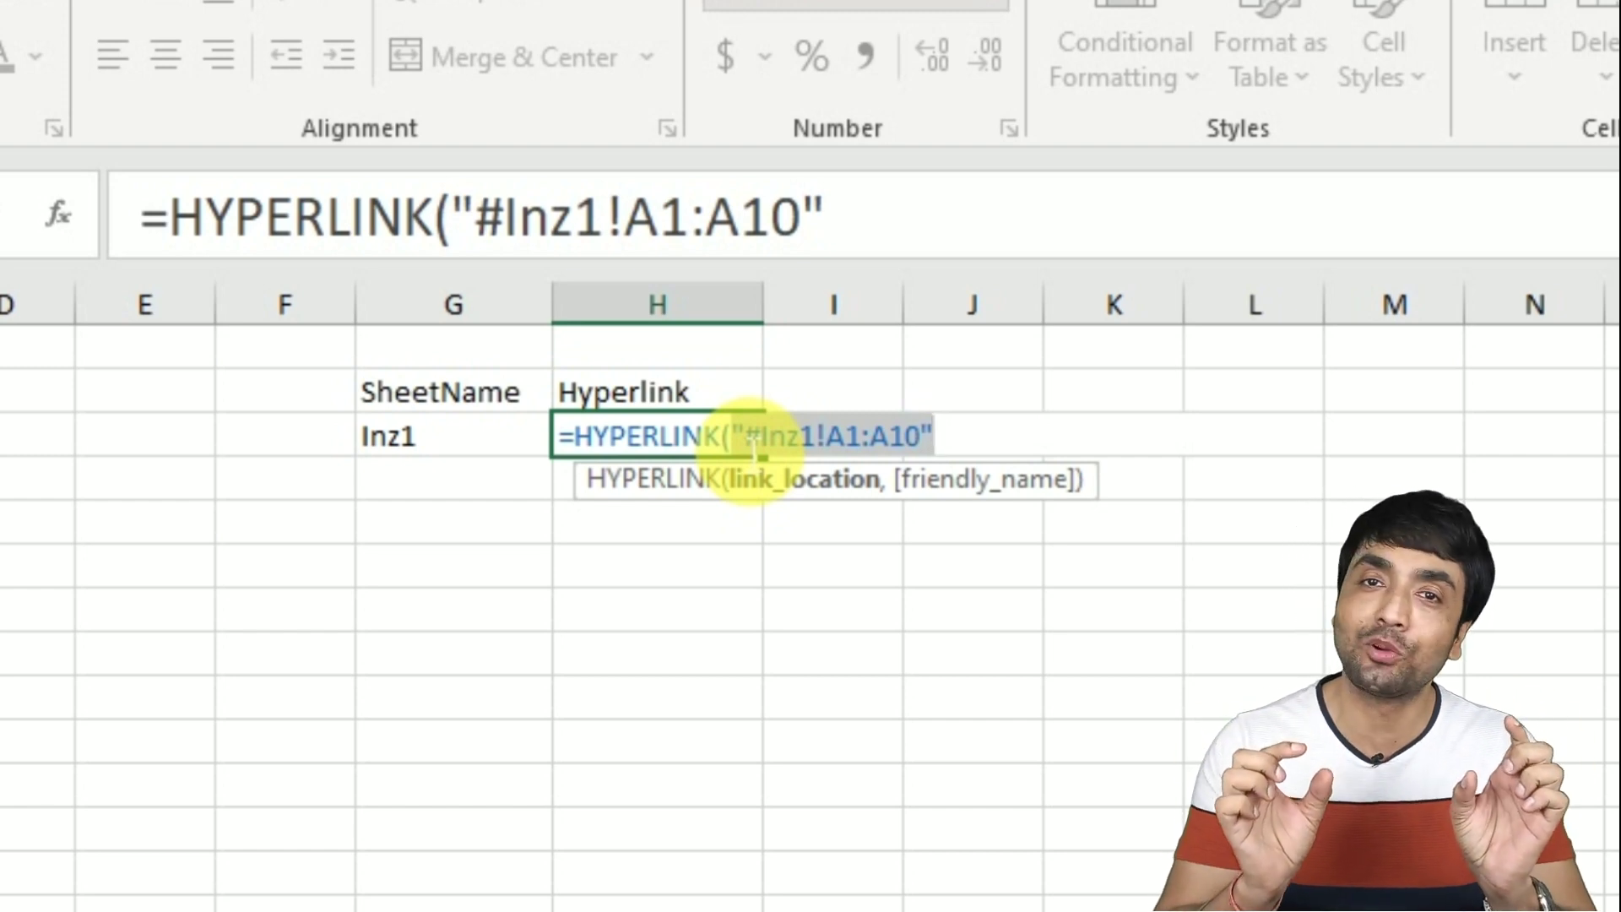
pyautogui.hotkey('ctrl', 'z')
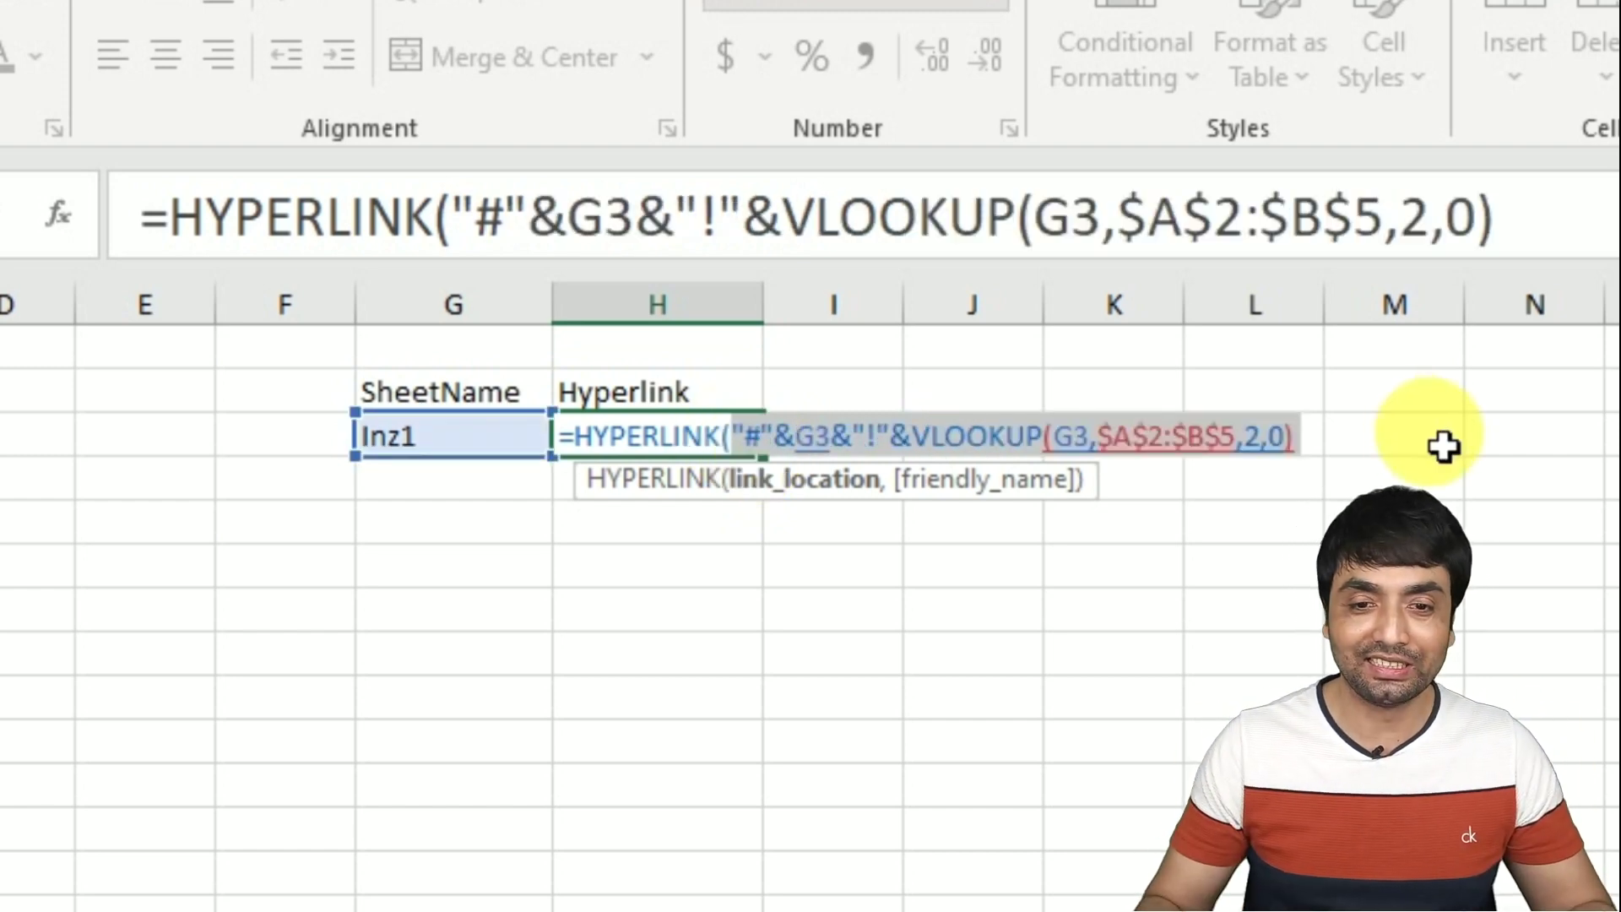
# - Complete the H3 formula with the friendly name "Click here" and test the link, returning to the VLOOKUP+Hyperlink sheet
pyautogui.click(1313, 435)
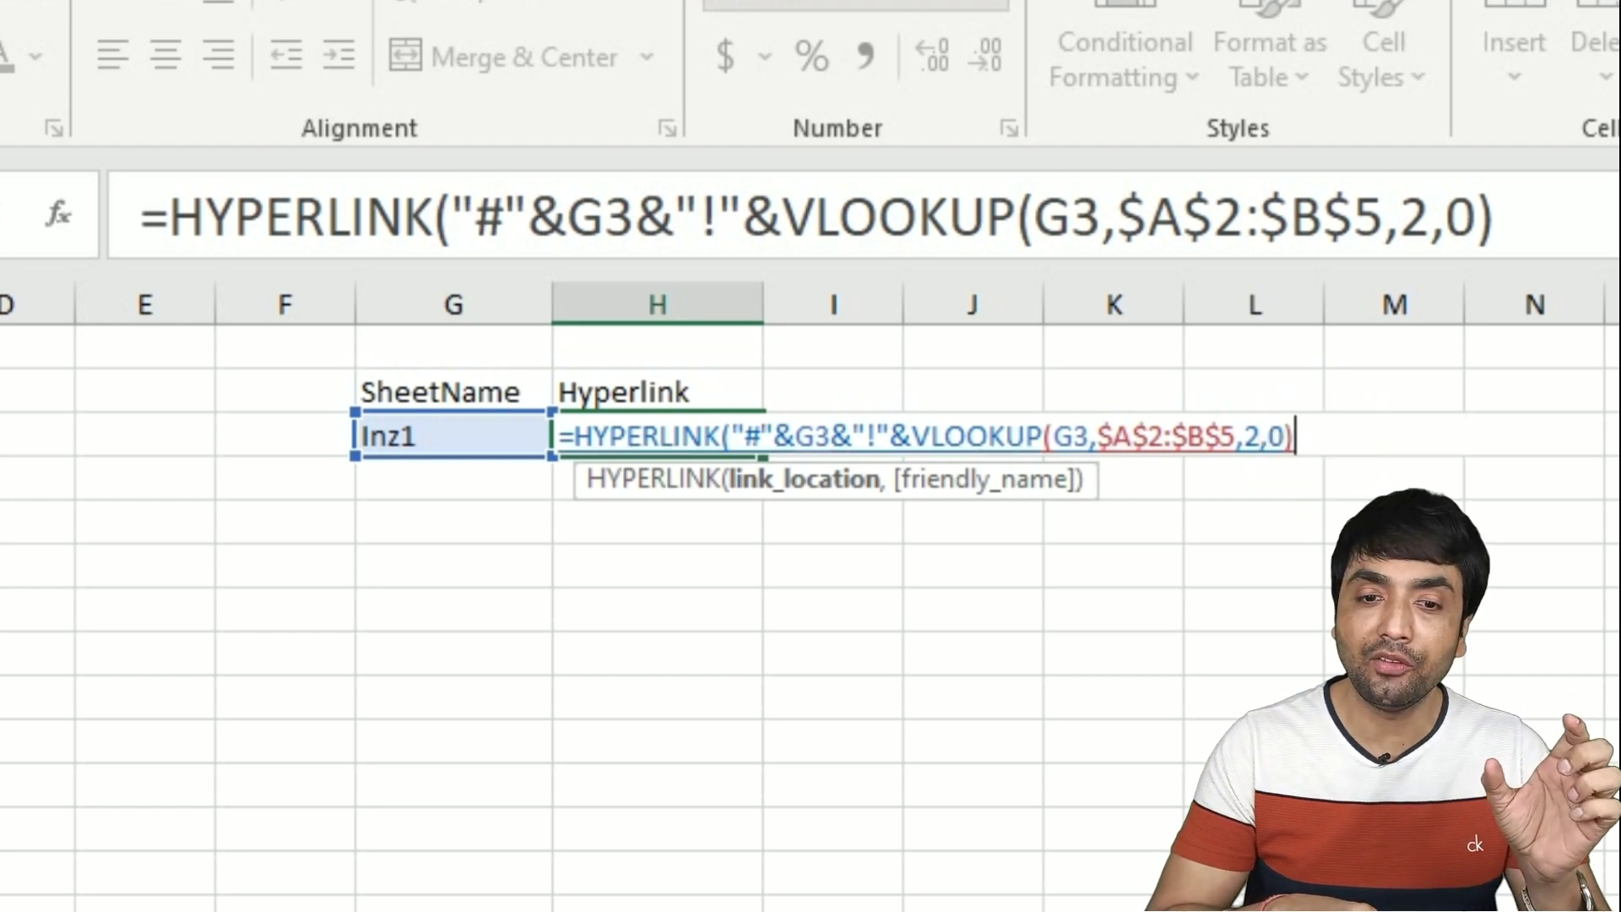
pyautogui.write(',')
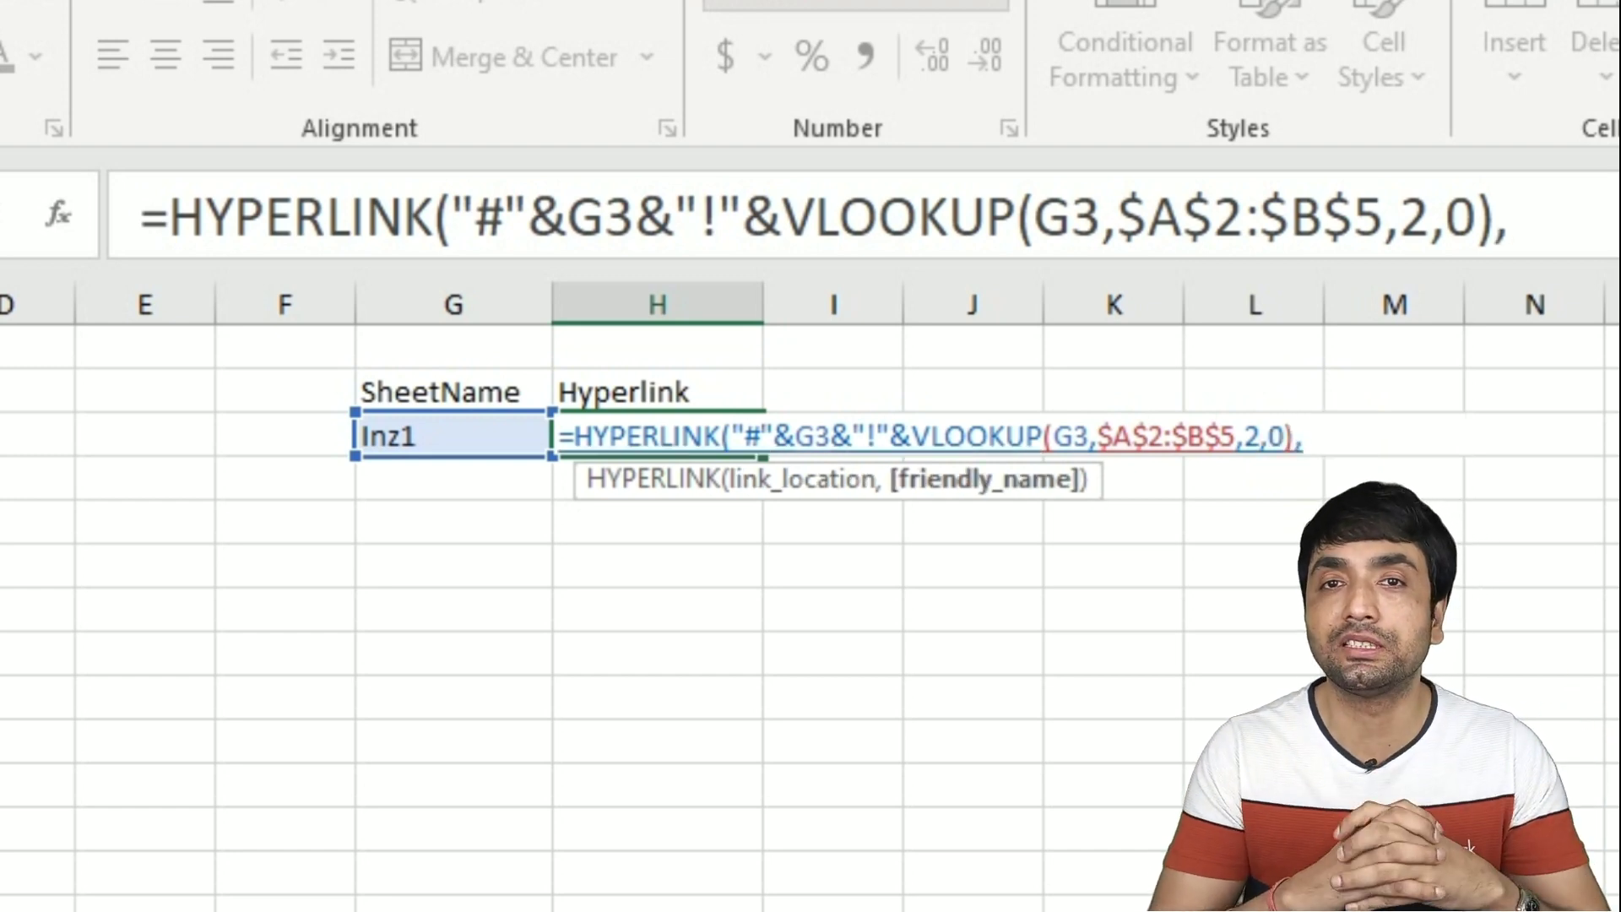
pyautogui.write('"Click ')
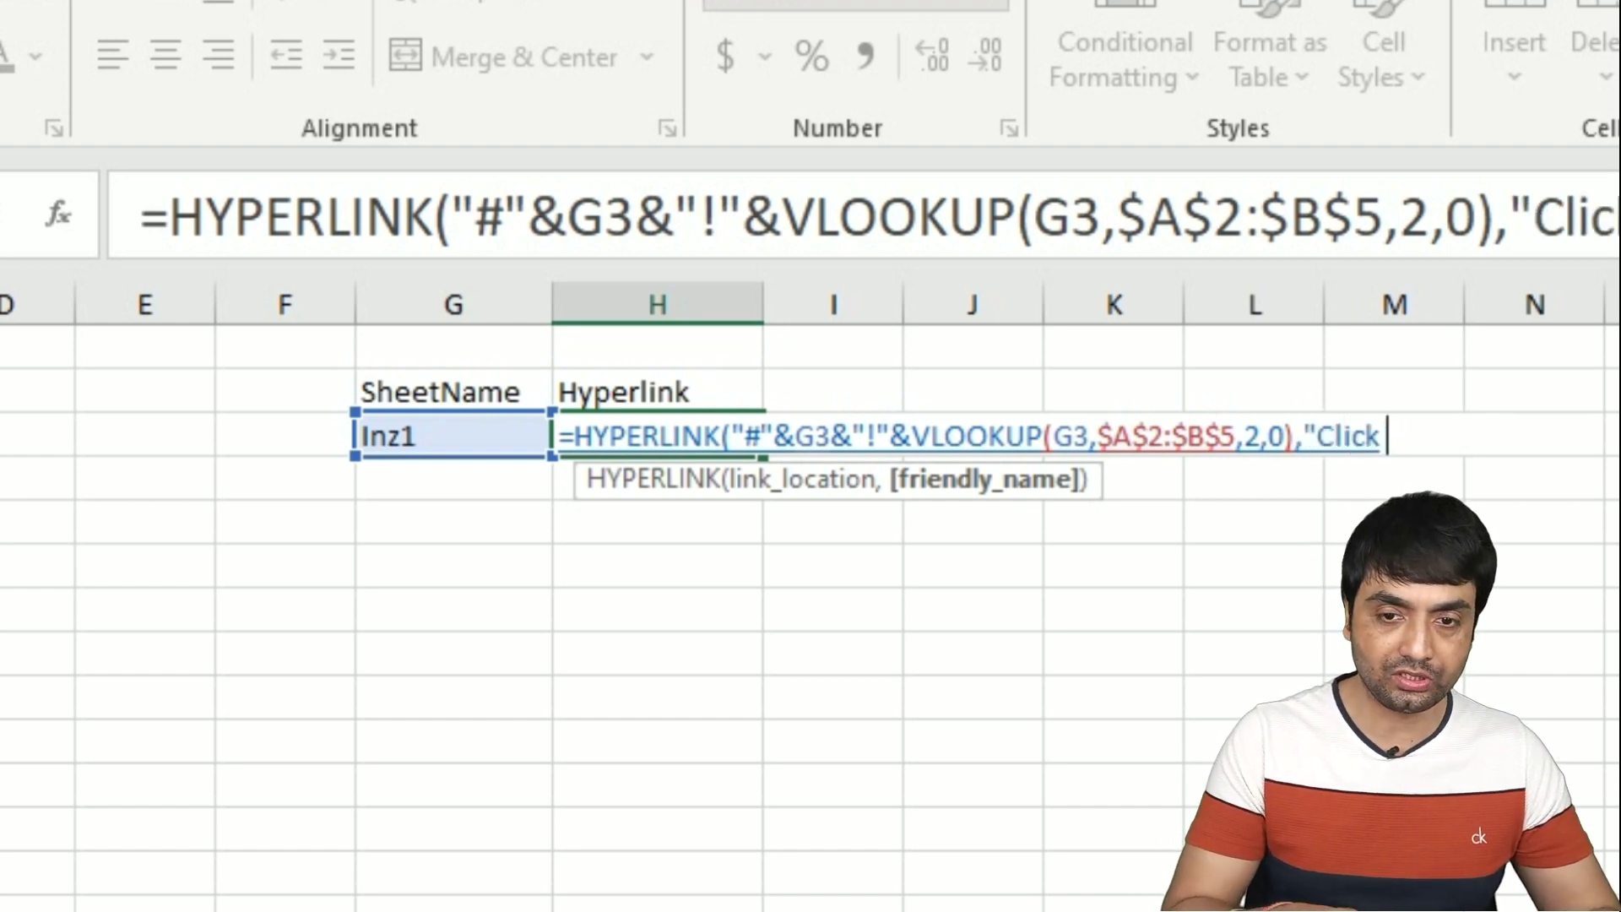
pyautogui.write('here')
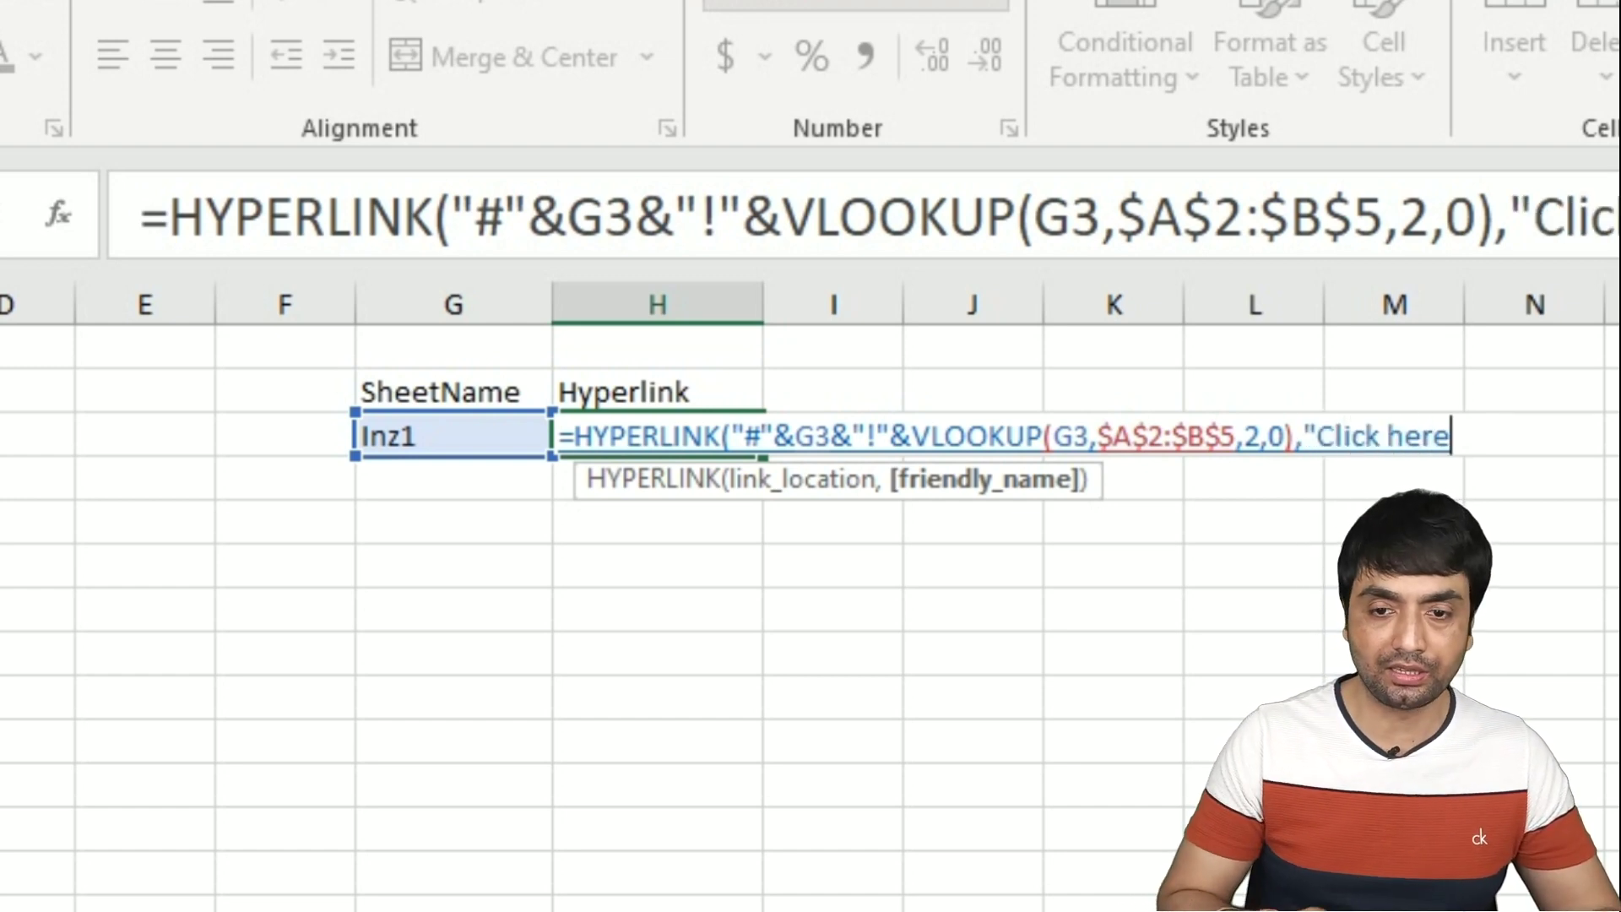
pyautogui.write('")')
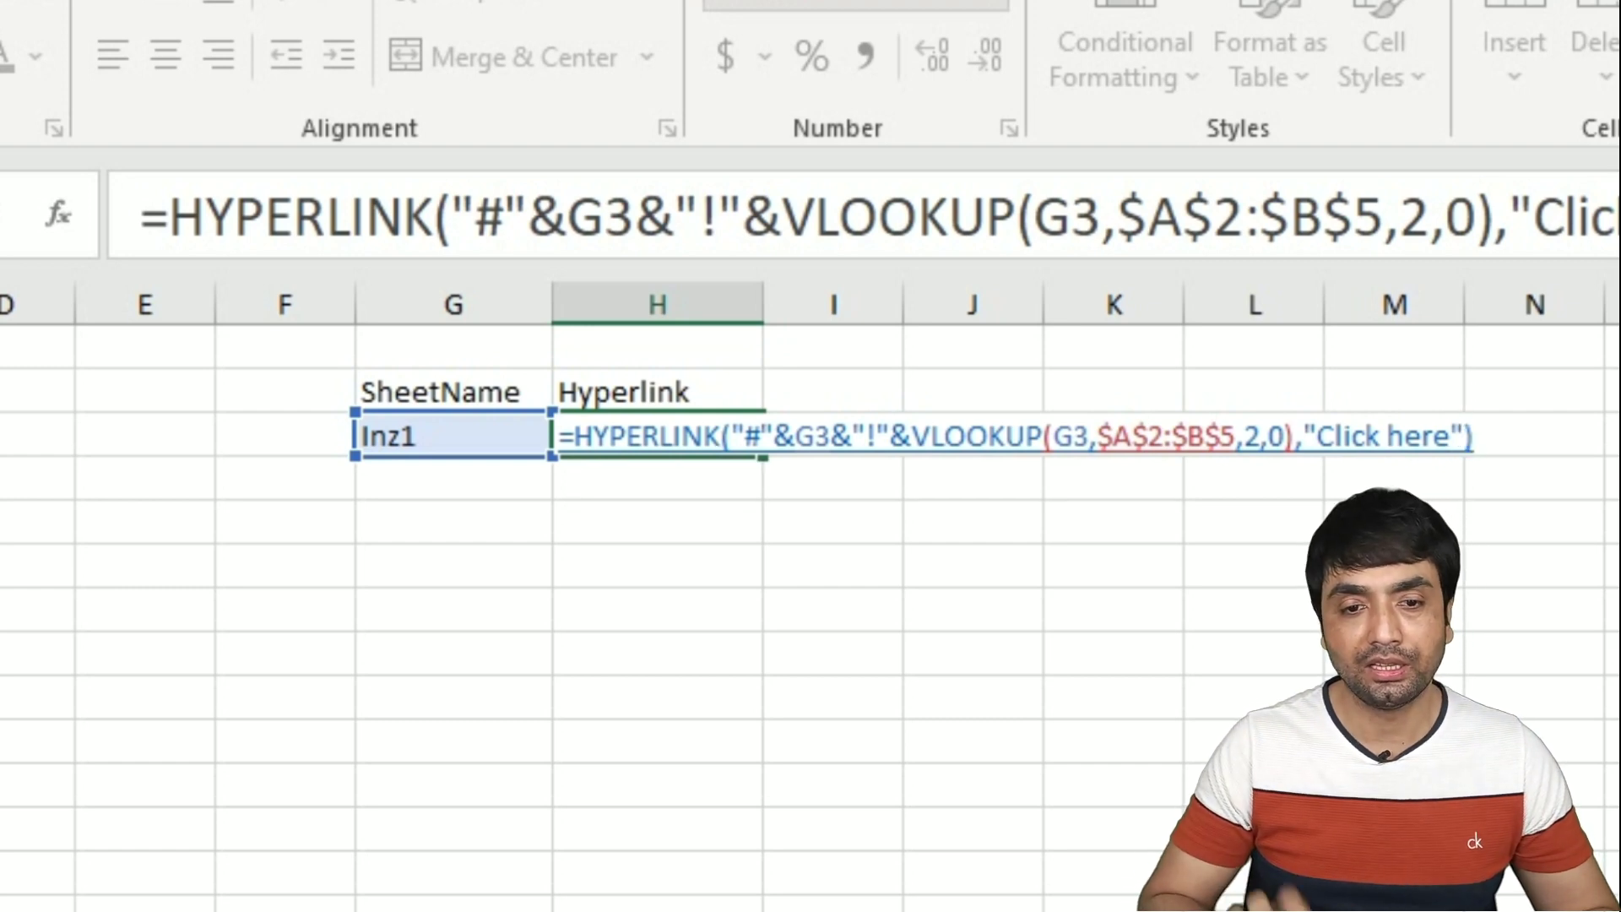
pyautogui.press('Return')
pyautogui.press('Up')
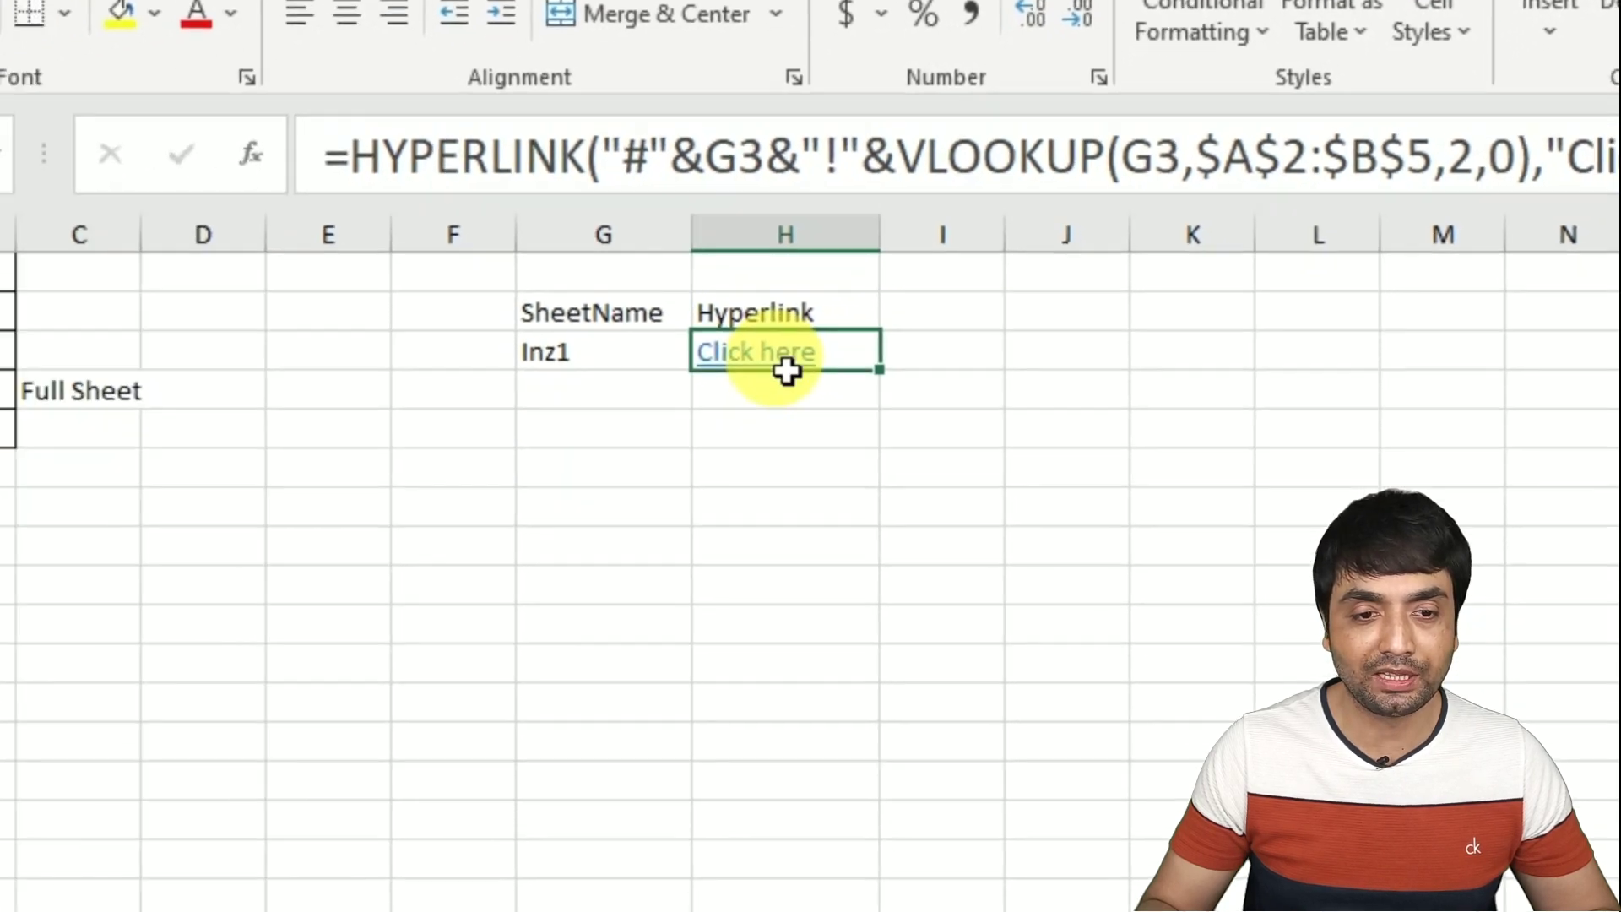
pyautogui.click(786, 370)
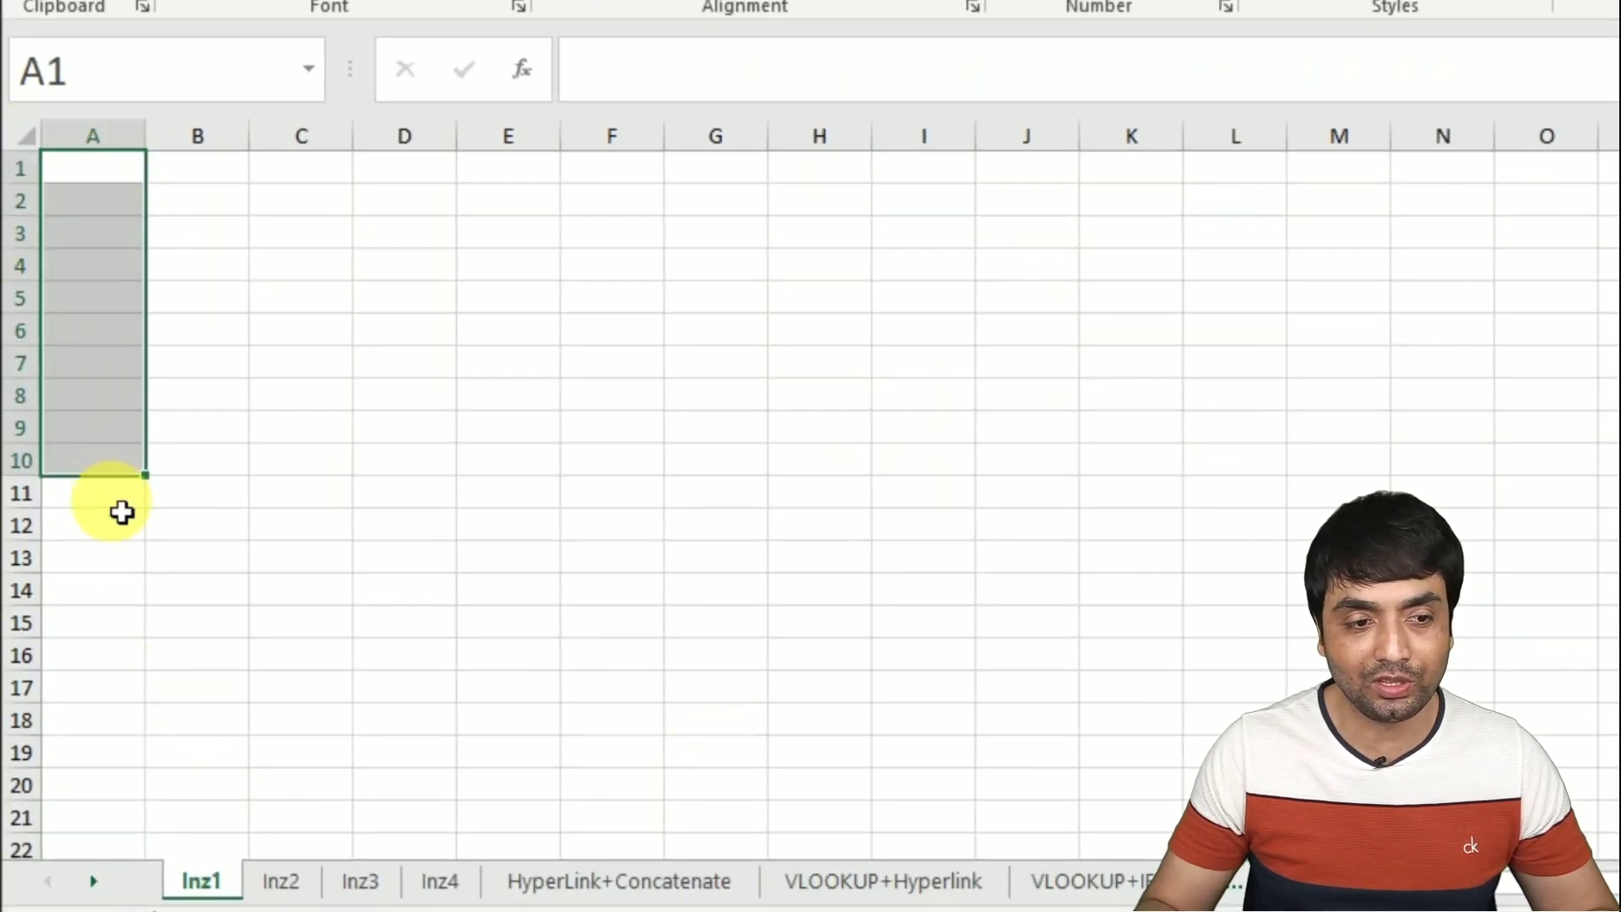
pyautogui.click(790, 882)
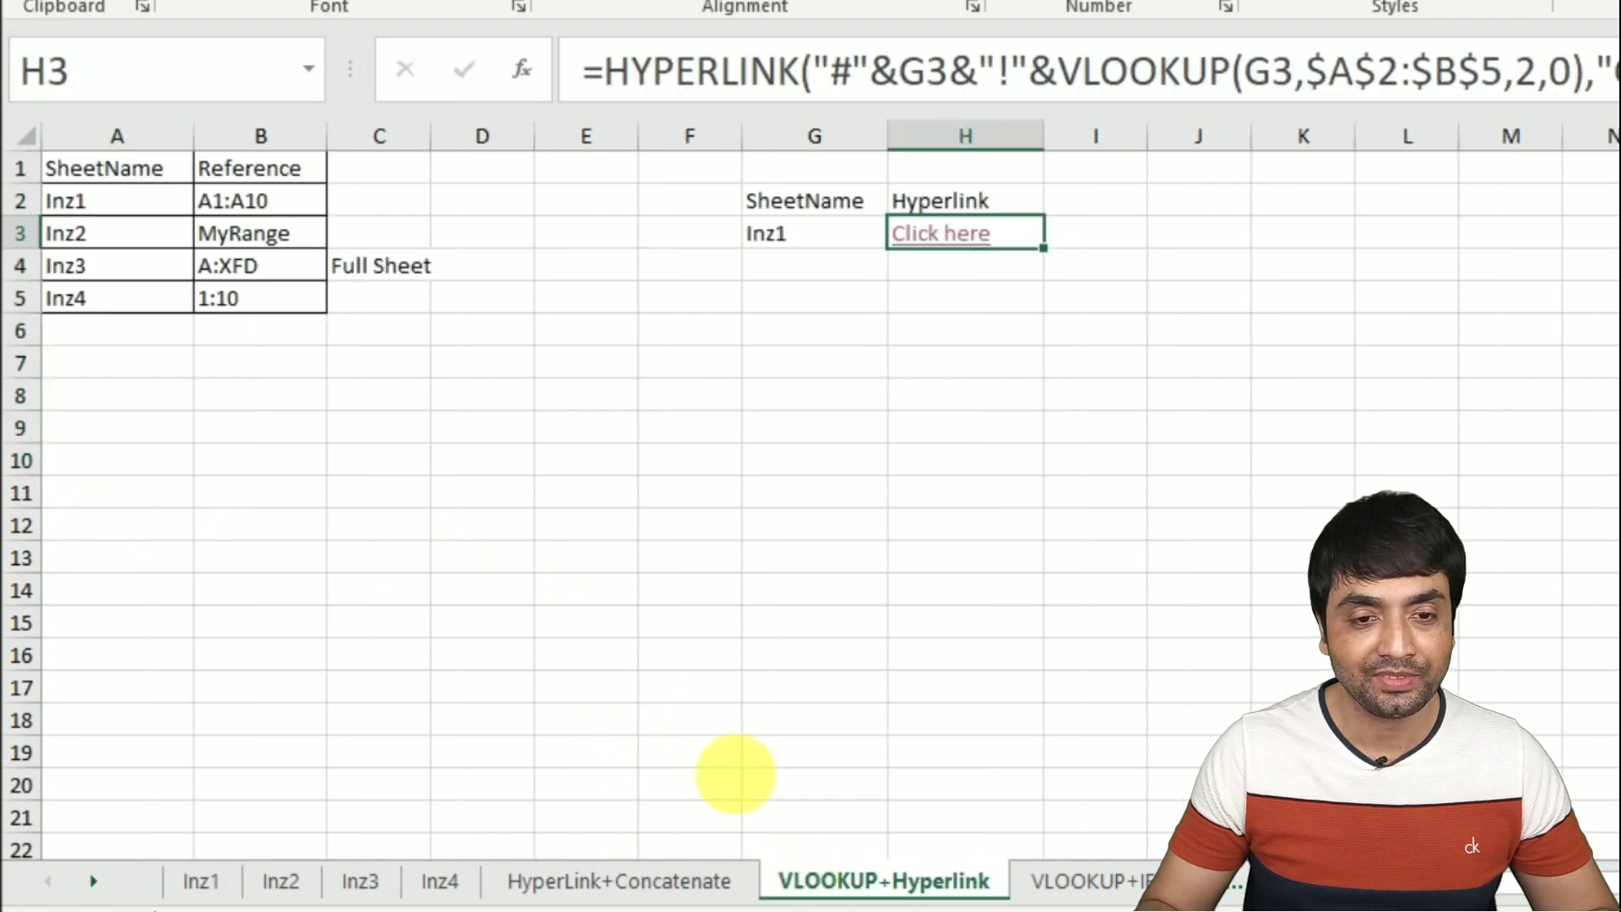
# - Choose Inz2 as the sheet name in G3 and test the H3 link
pyautogui.click(793, 240)
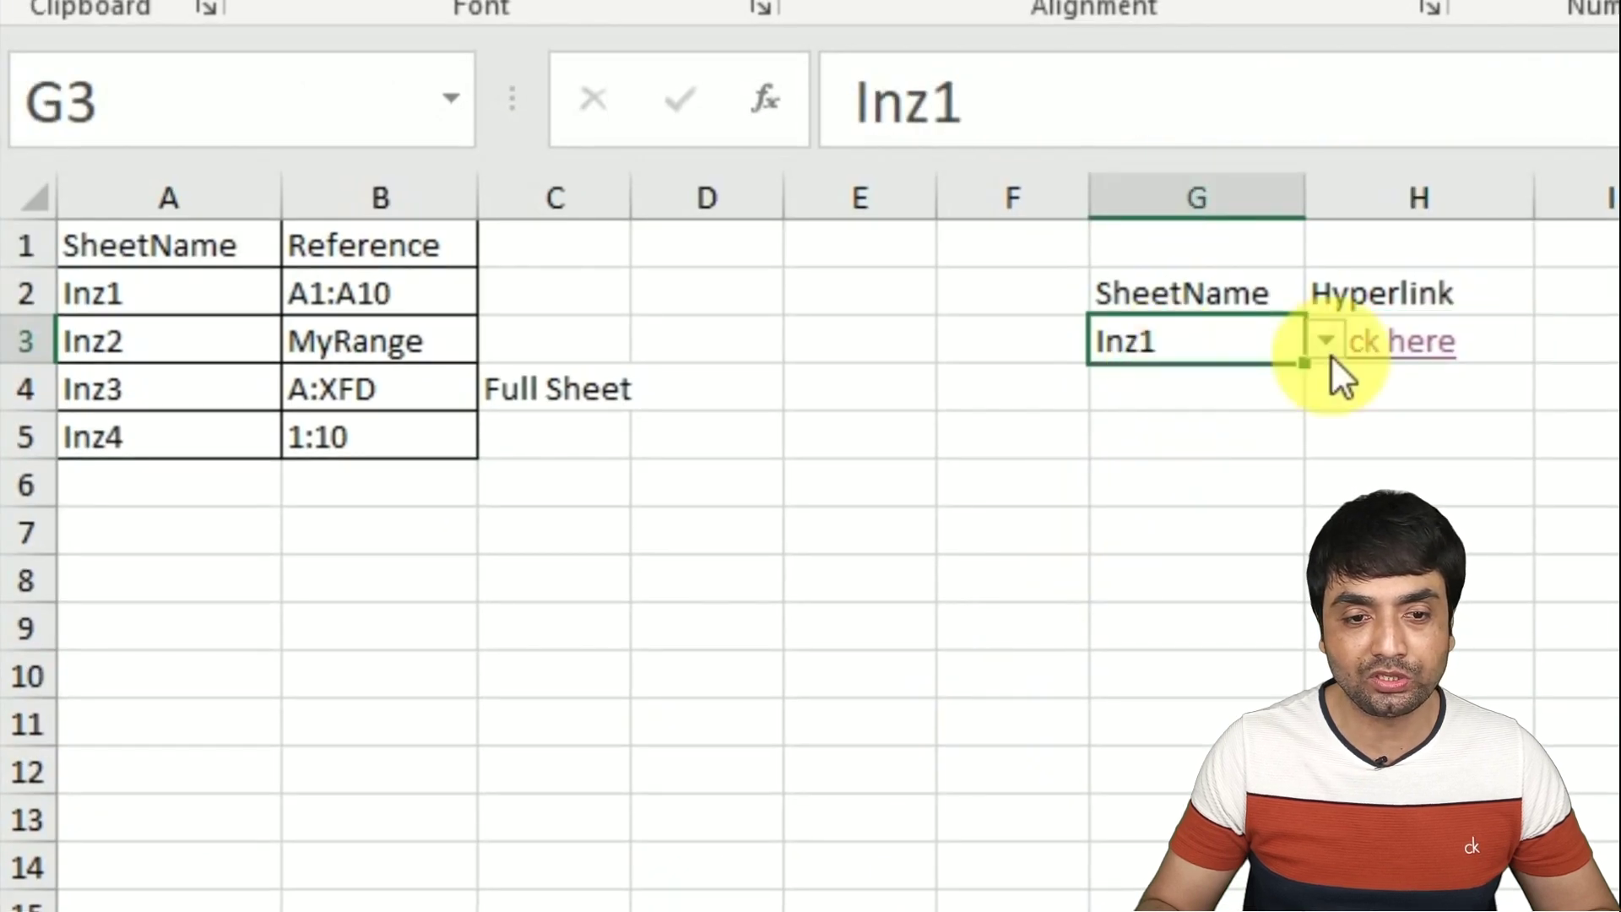
pyautogui.click(1325, 340)
pyautogui.click(1266, 412)
pyautogui.click(1212, 434)
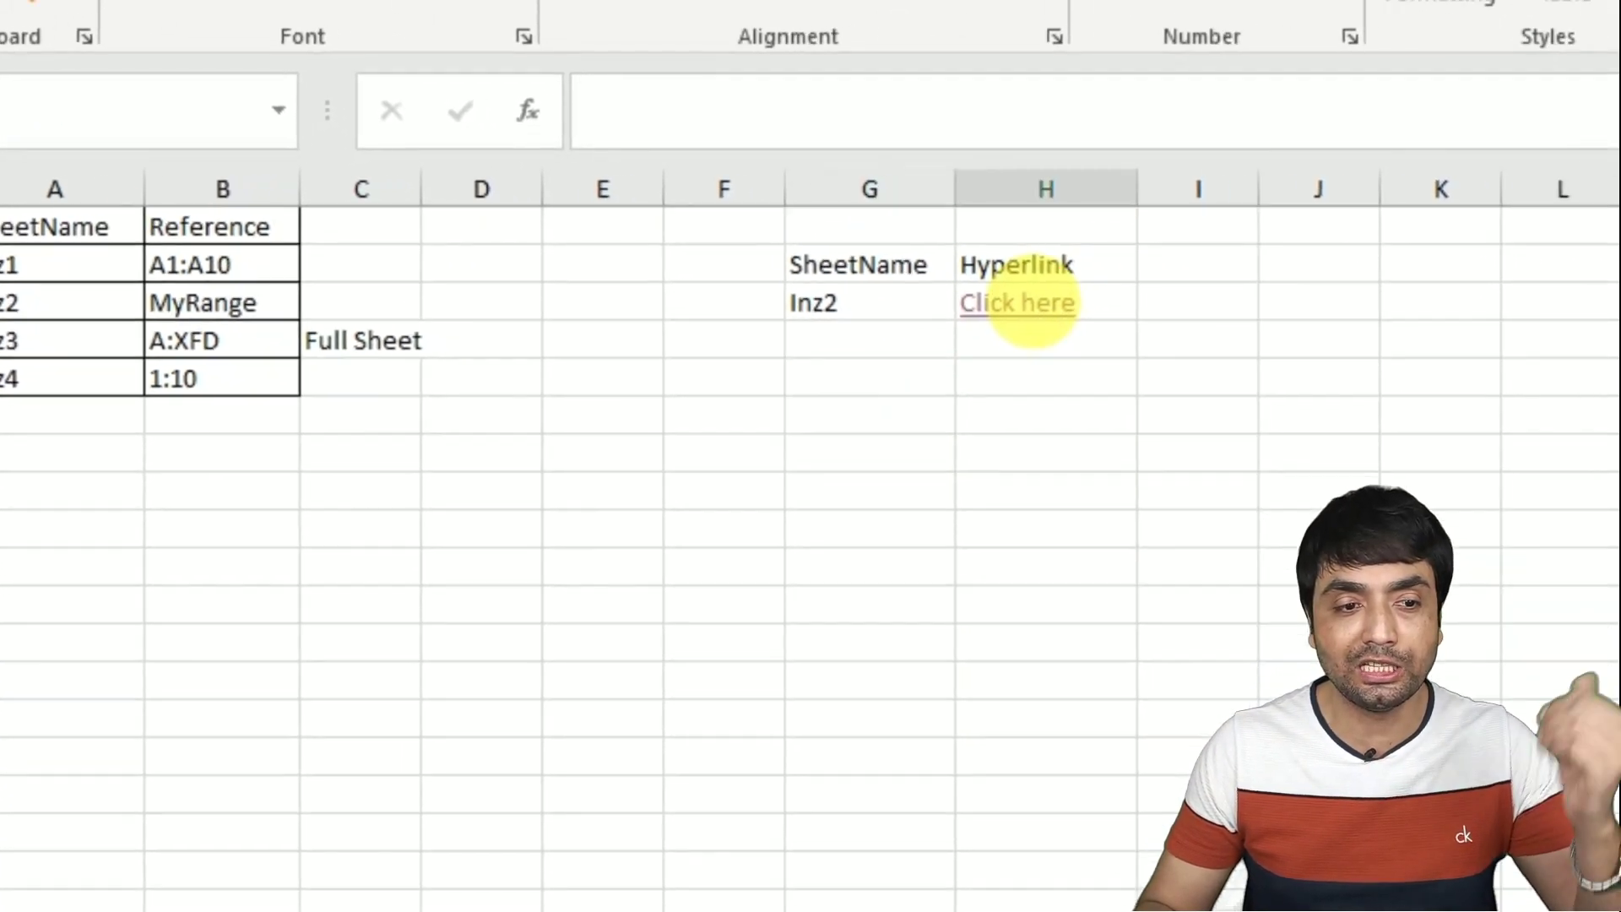
pyautogui.click(1017, 302)
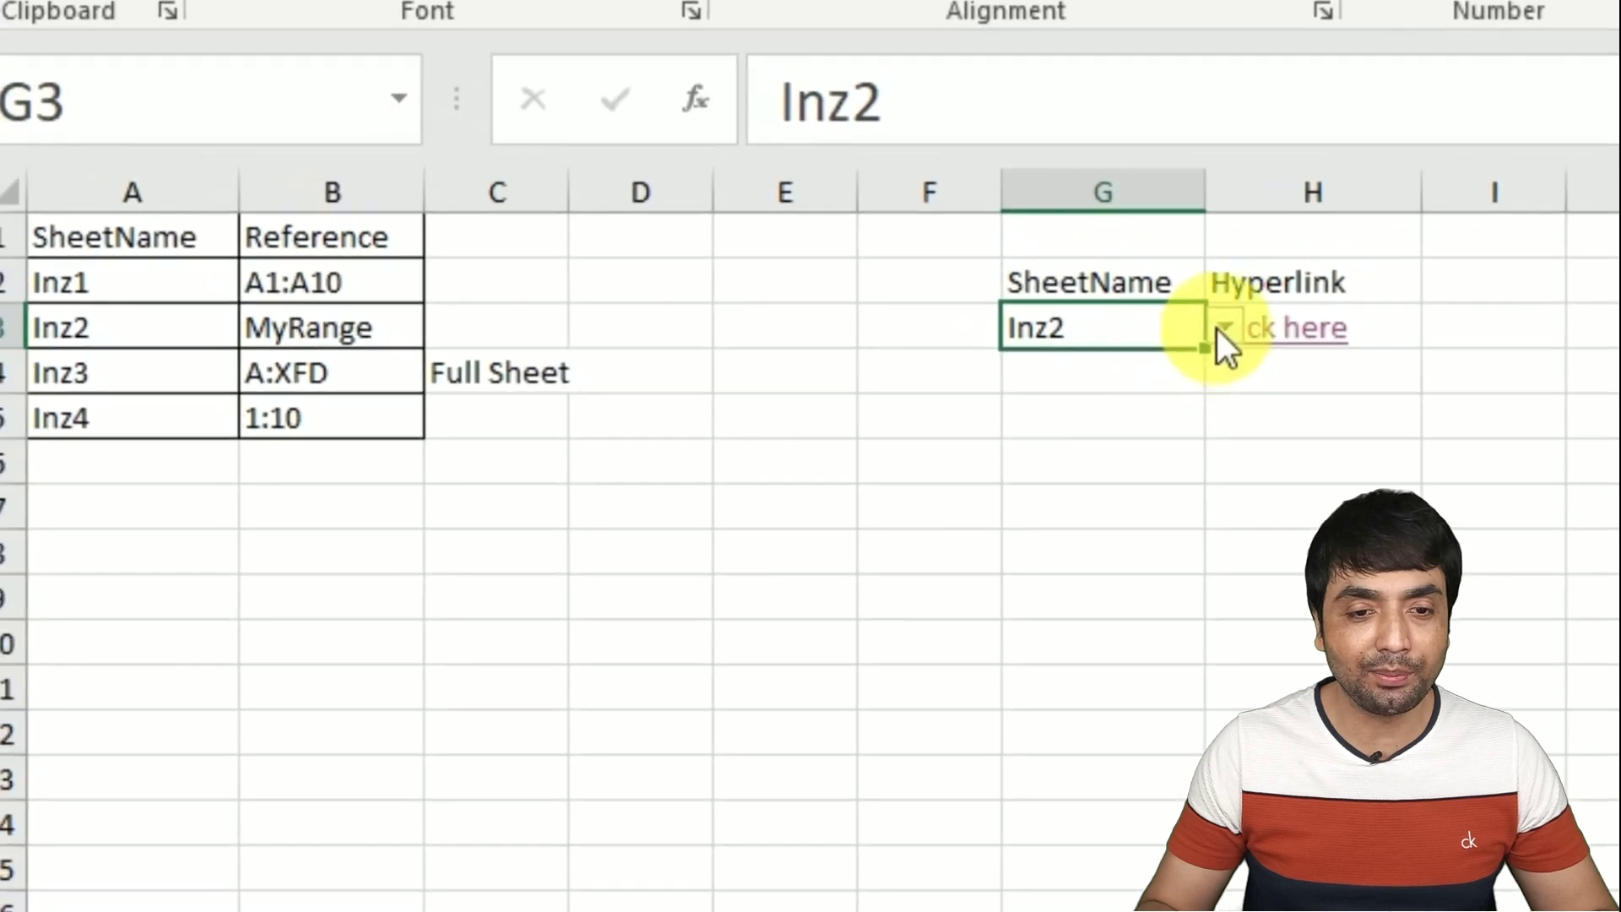
# - Choose Inz3 as the sheet name in G3 and test the H3 link, returning to the VLOOKUP+Hyperlink sheet
pyautogui.click(1373, 342)
pyautogui.click(1248, 458)
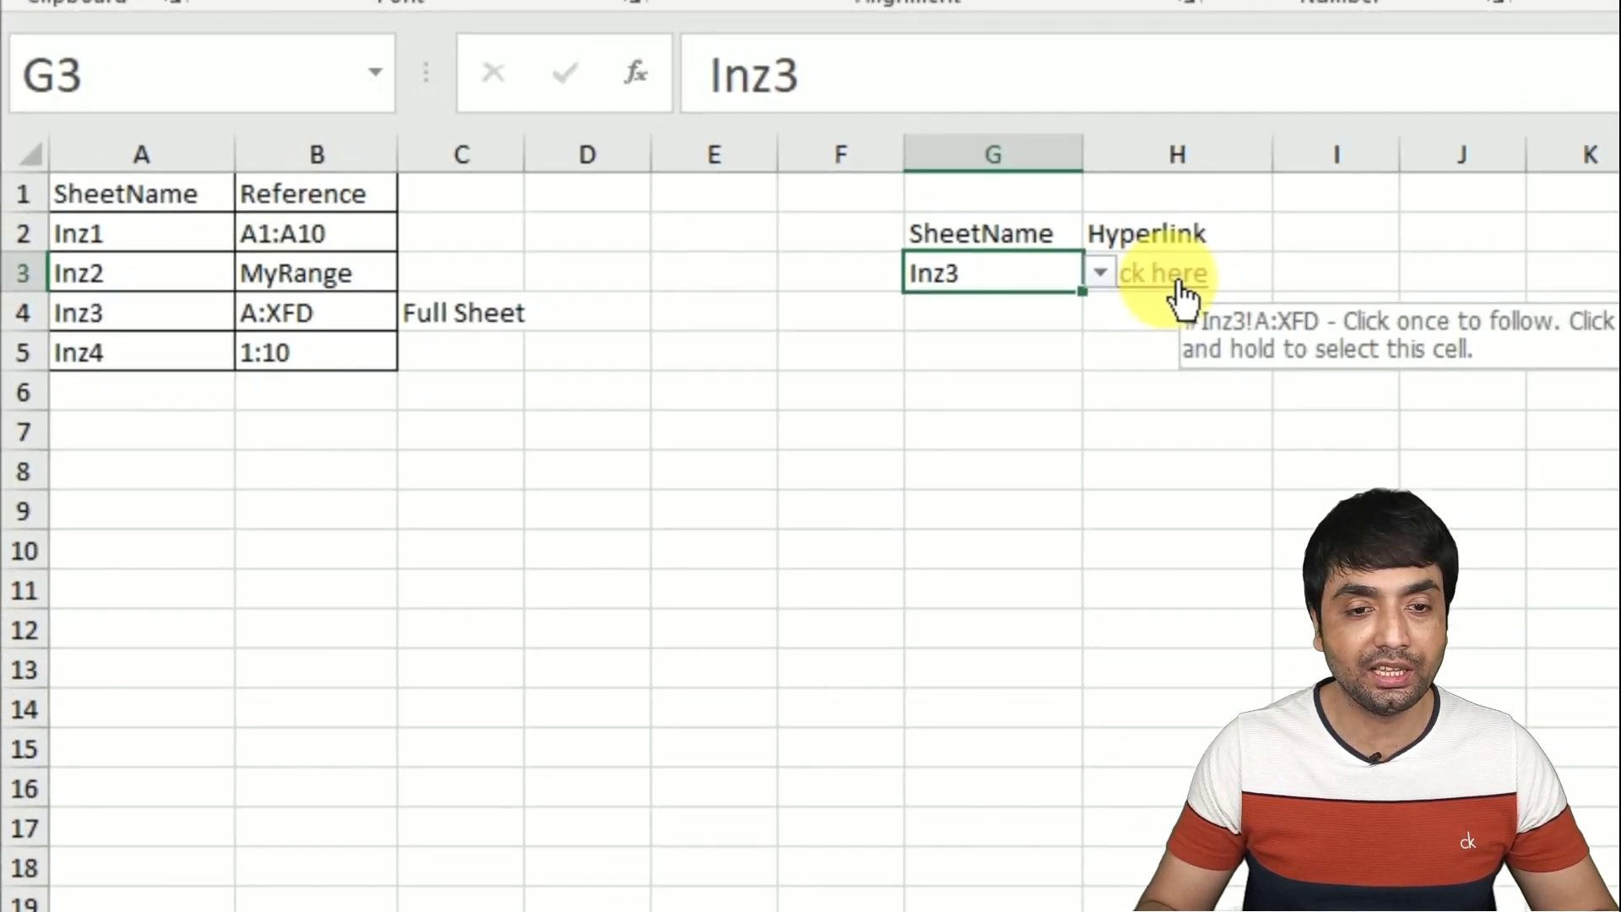
pyautogui.click(1179, 287)
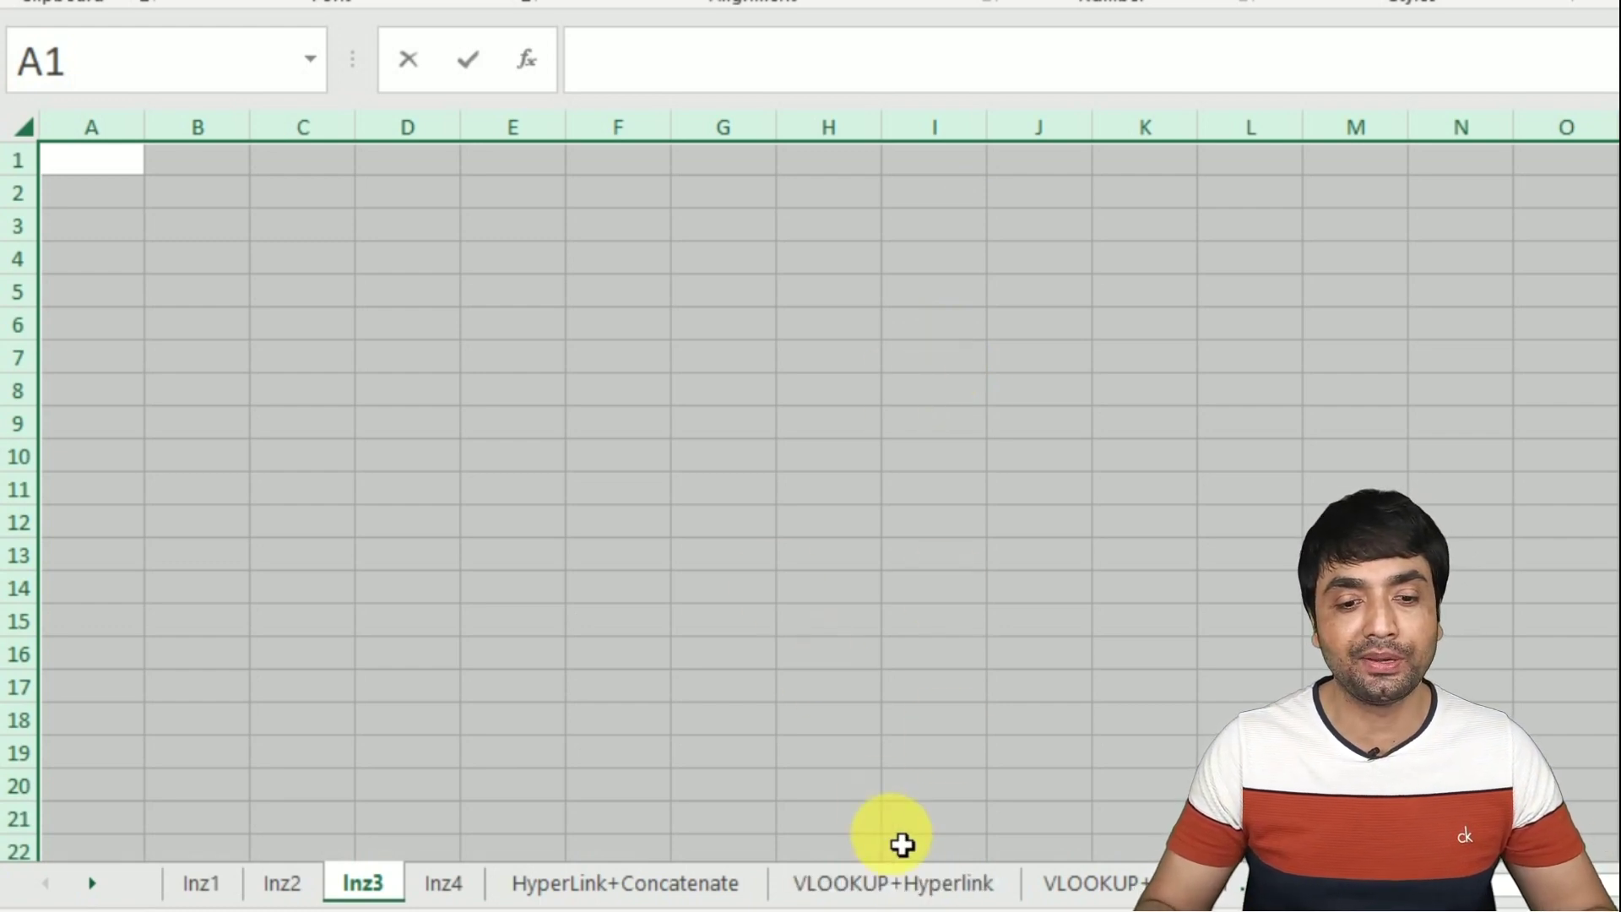
pyautogui.click(901, 885)
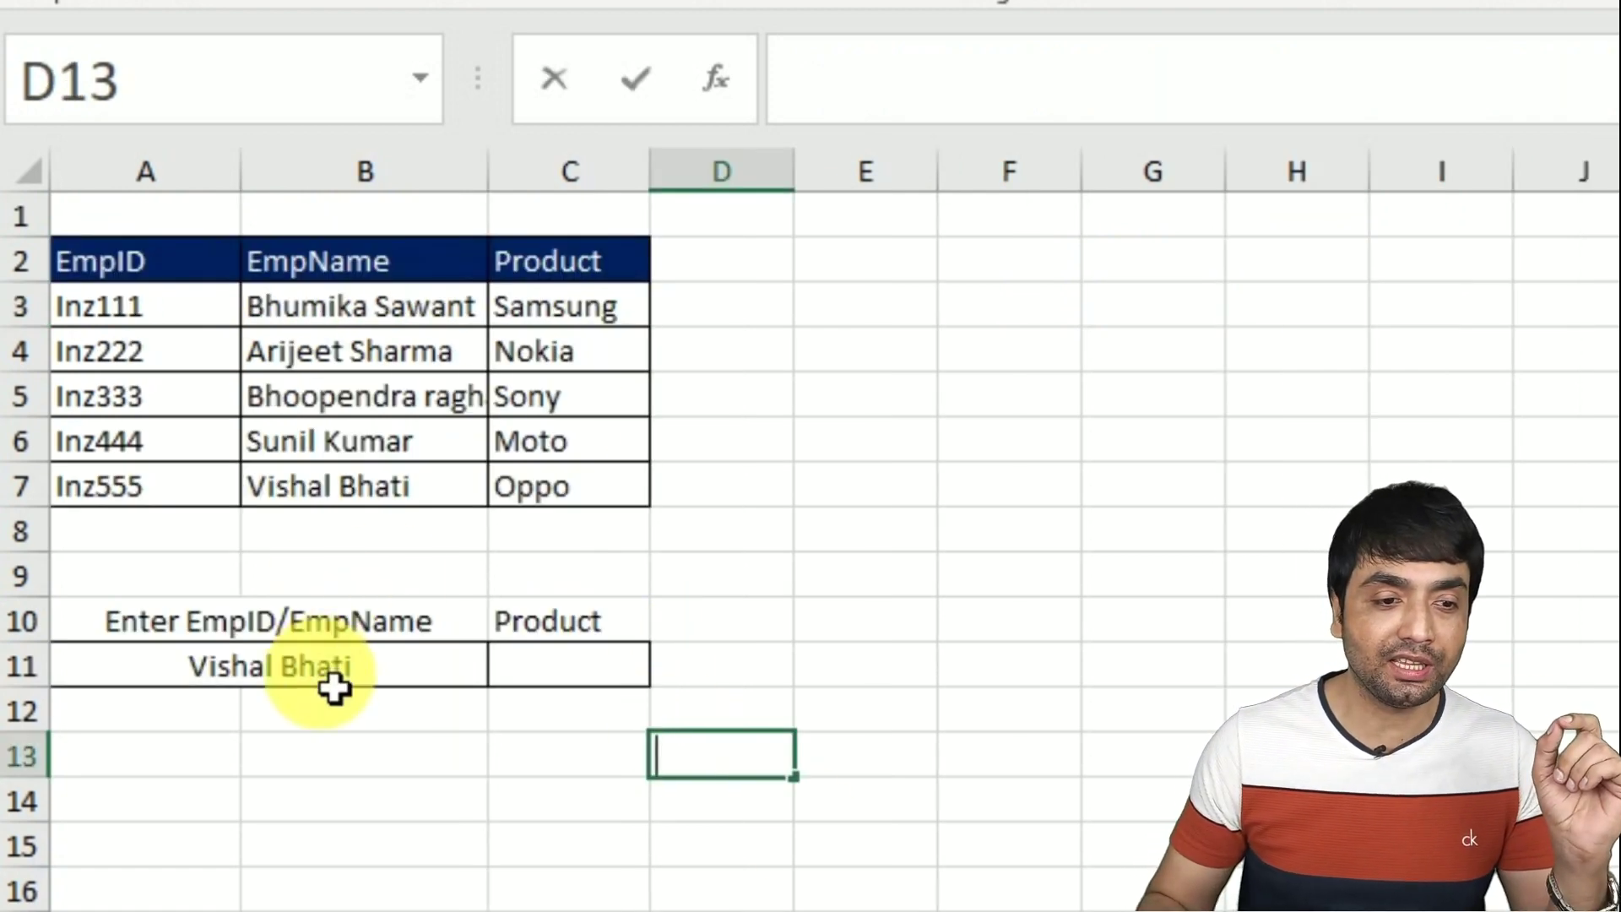
# - Begin an IFERROR formula in C11 containing a VLOOKUP that uses A11 as the lookup value
pyautogui.doubleClick(319, 668)
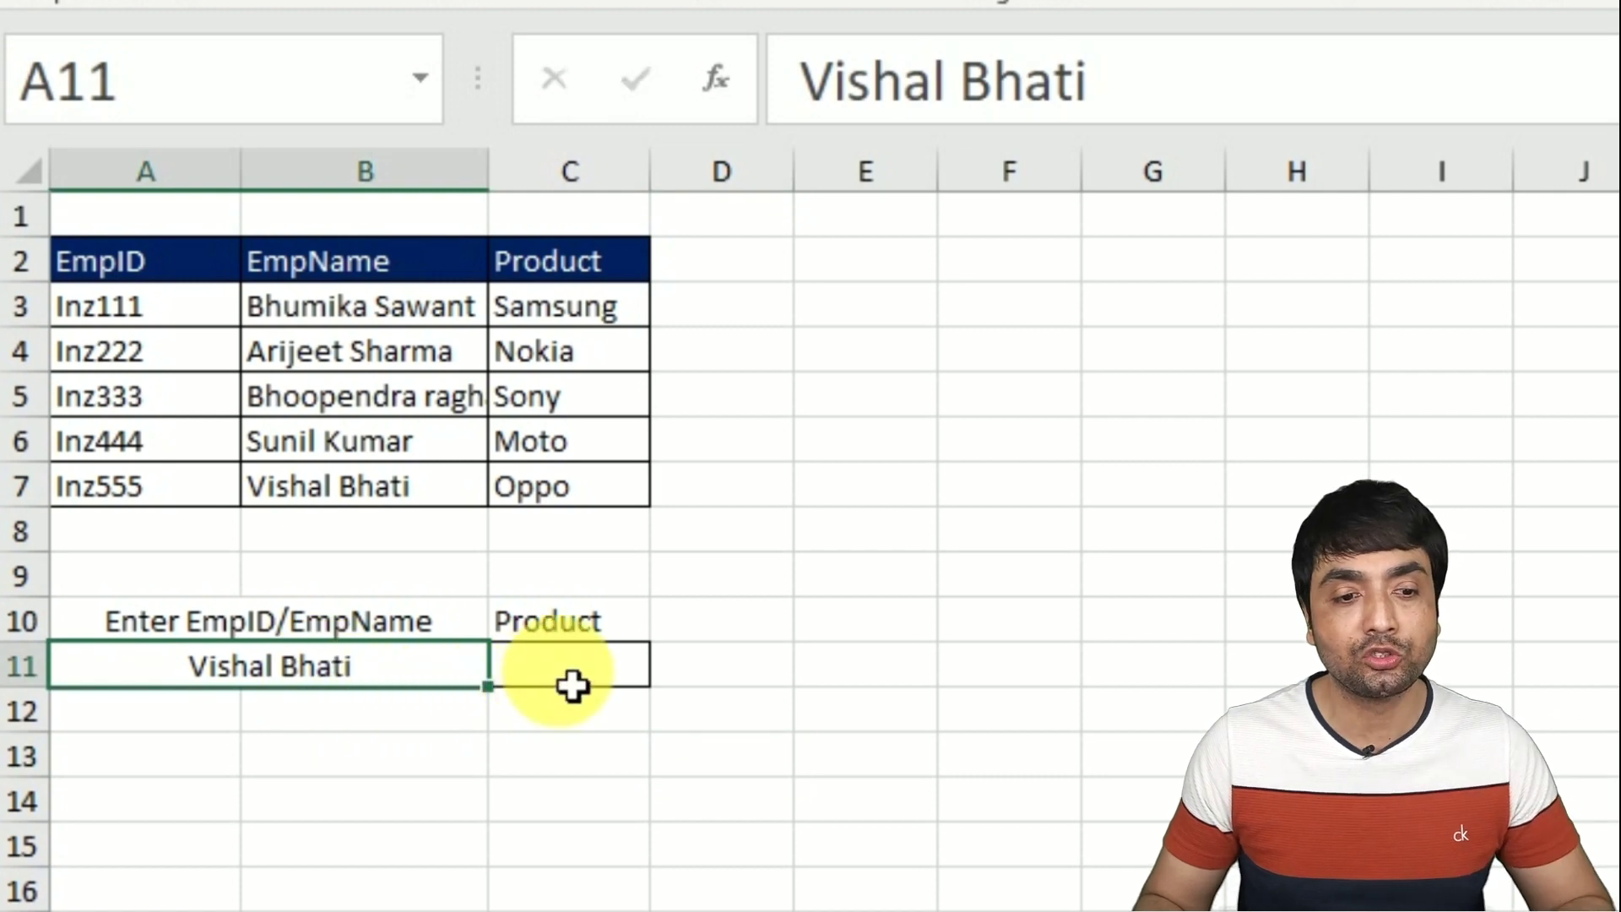
pyautogui.doubleClick(576, 690)
pyautogui.press('Escape')
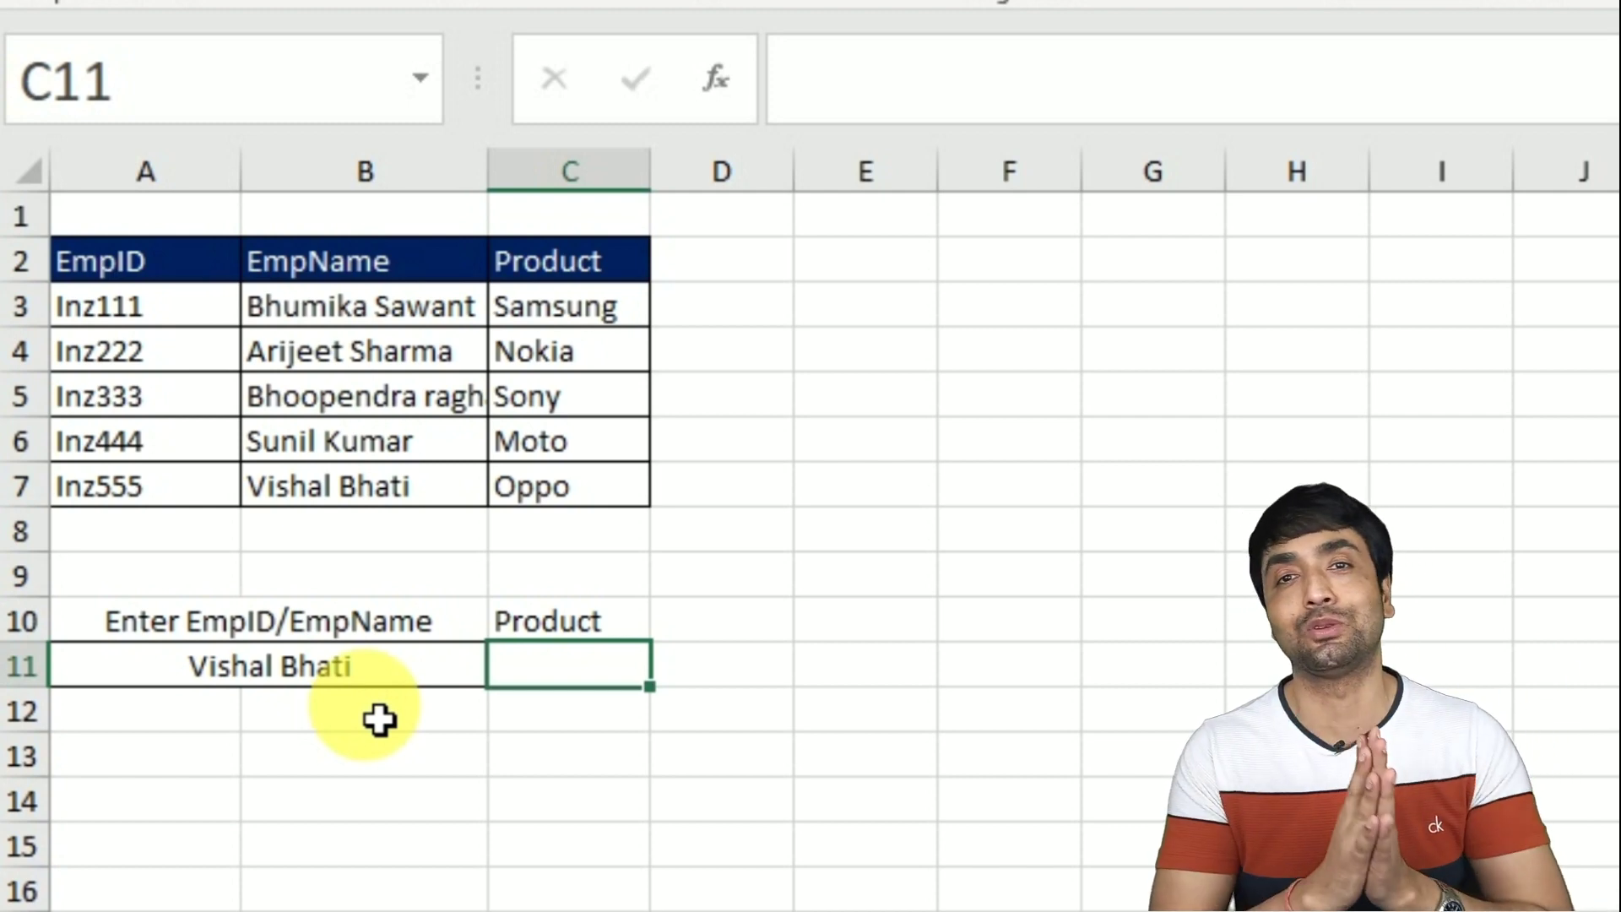
pyautogui.write('=ifer')
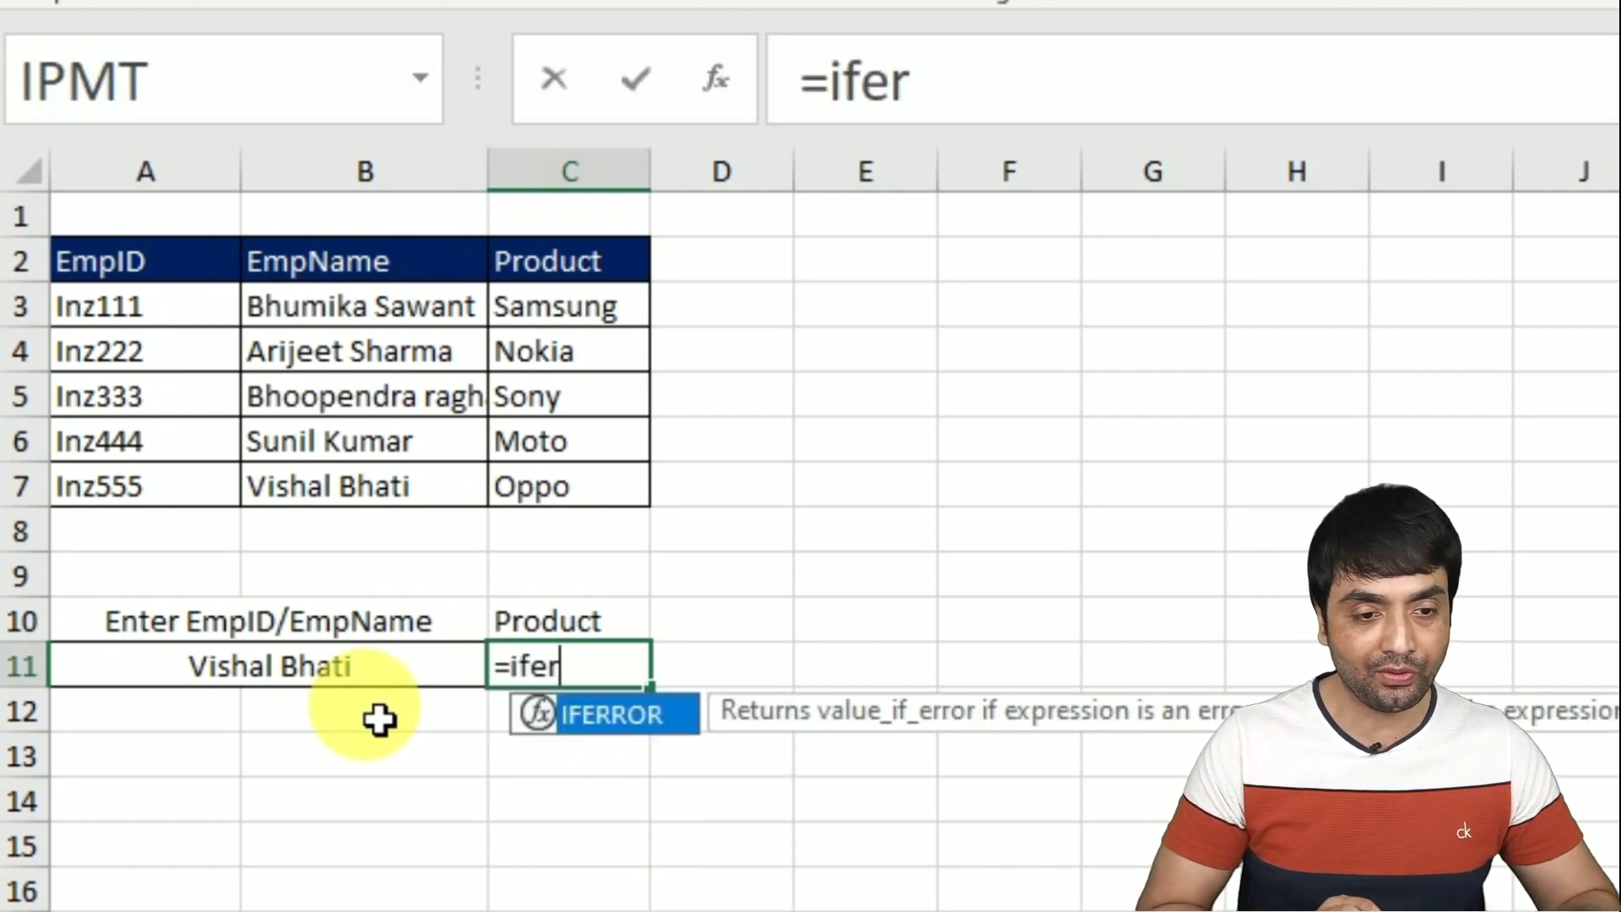
pyautogui.press('Tab')
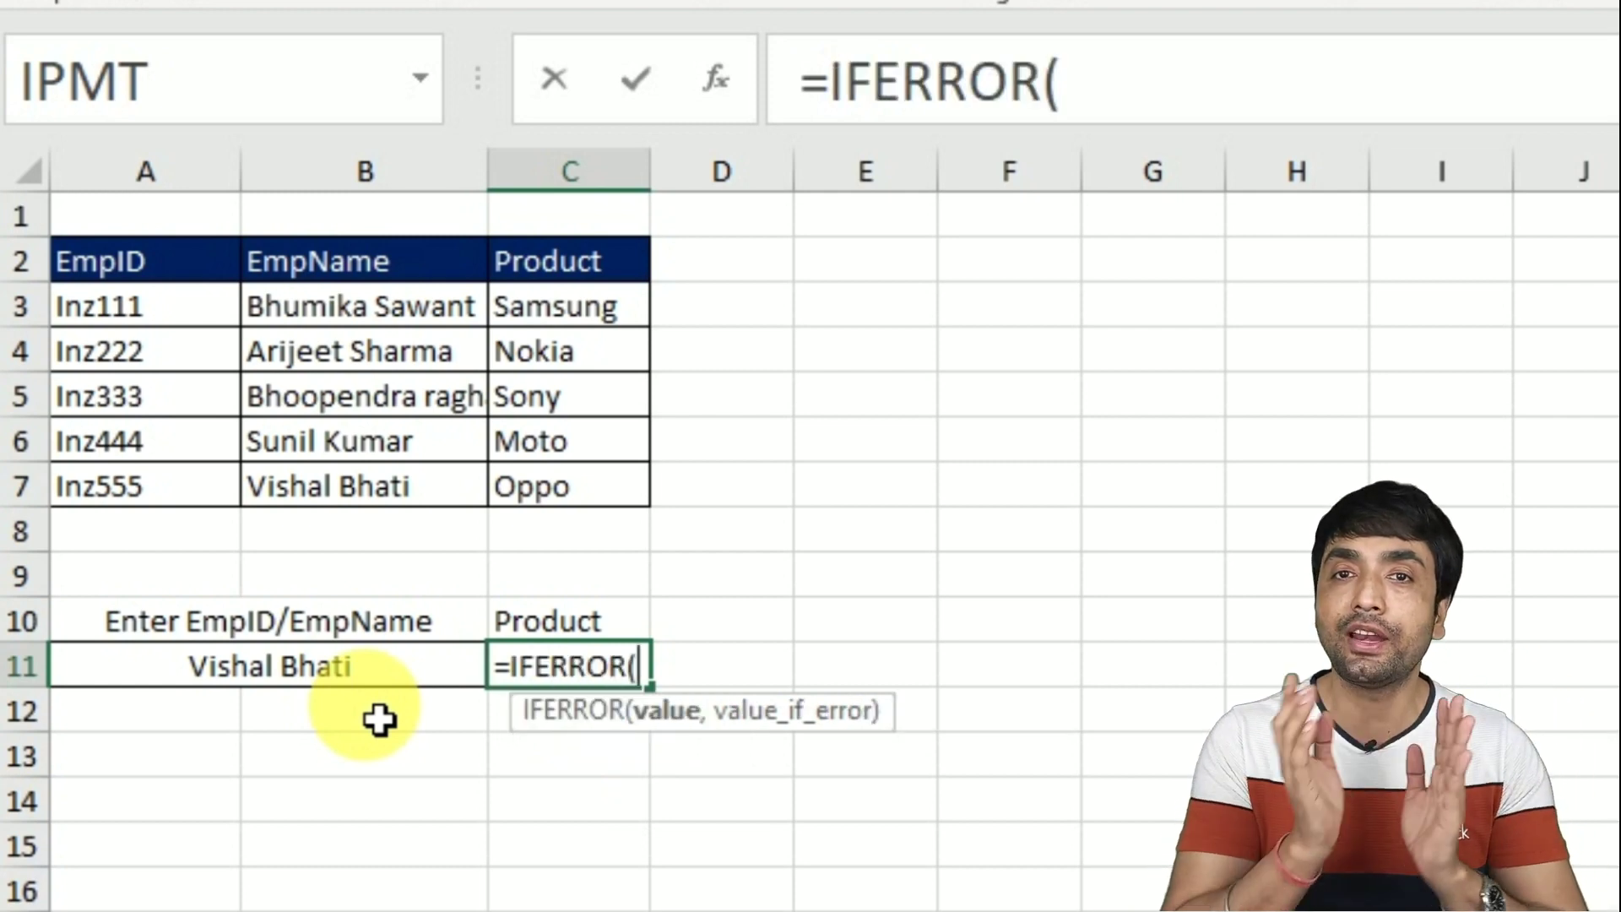
pyautogui.write('vl')
pyautogui.press('Tab')
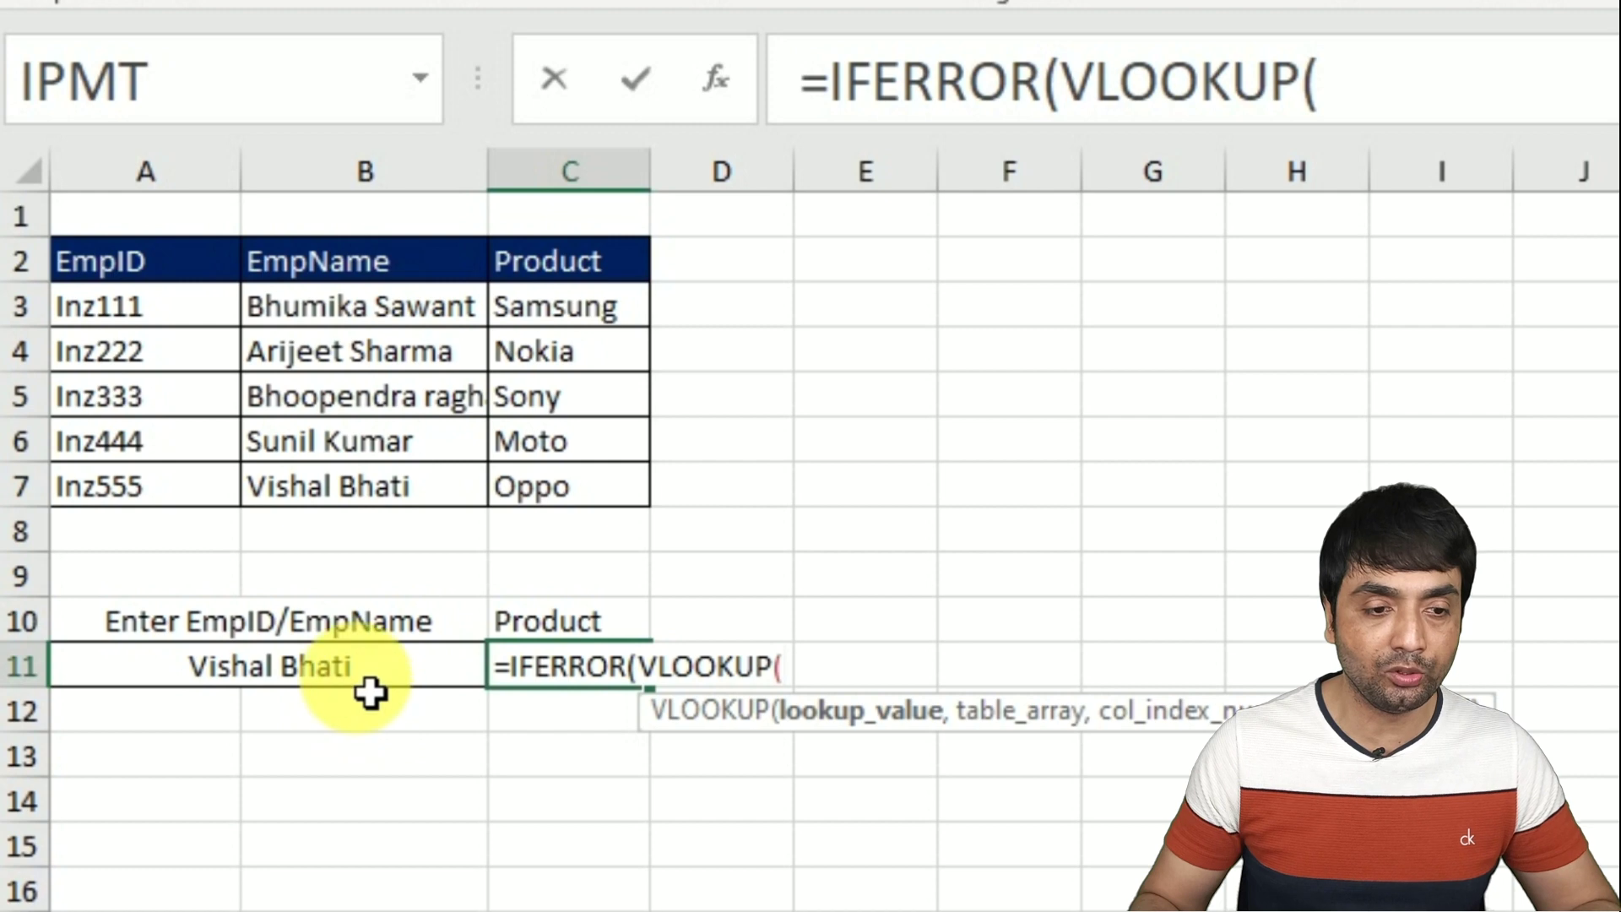
pyautogui.click(373, 695)
pyautogui.write(',')
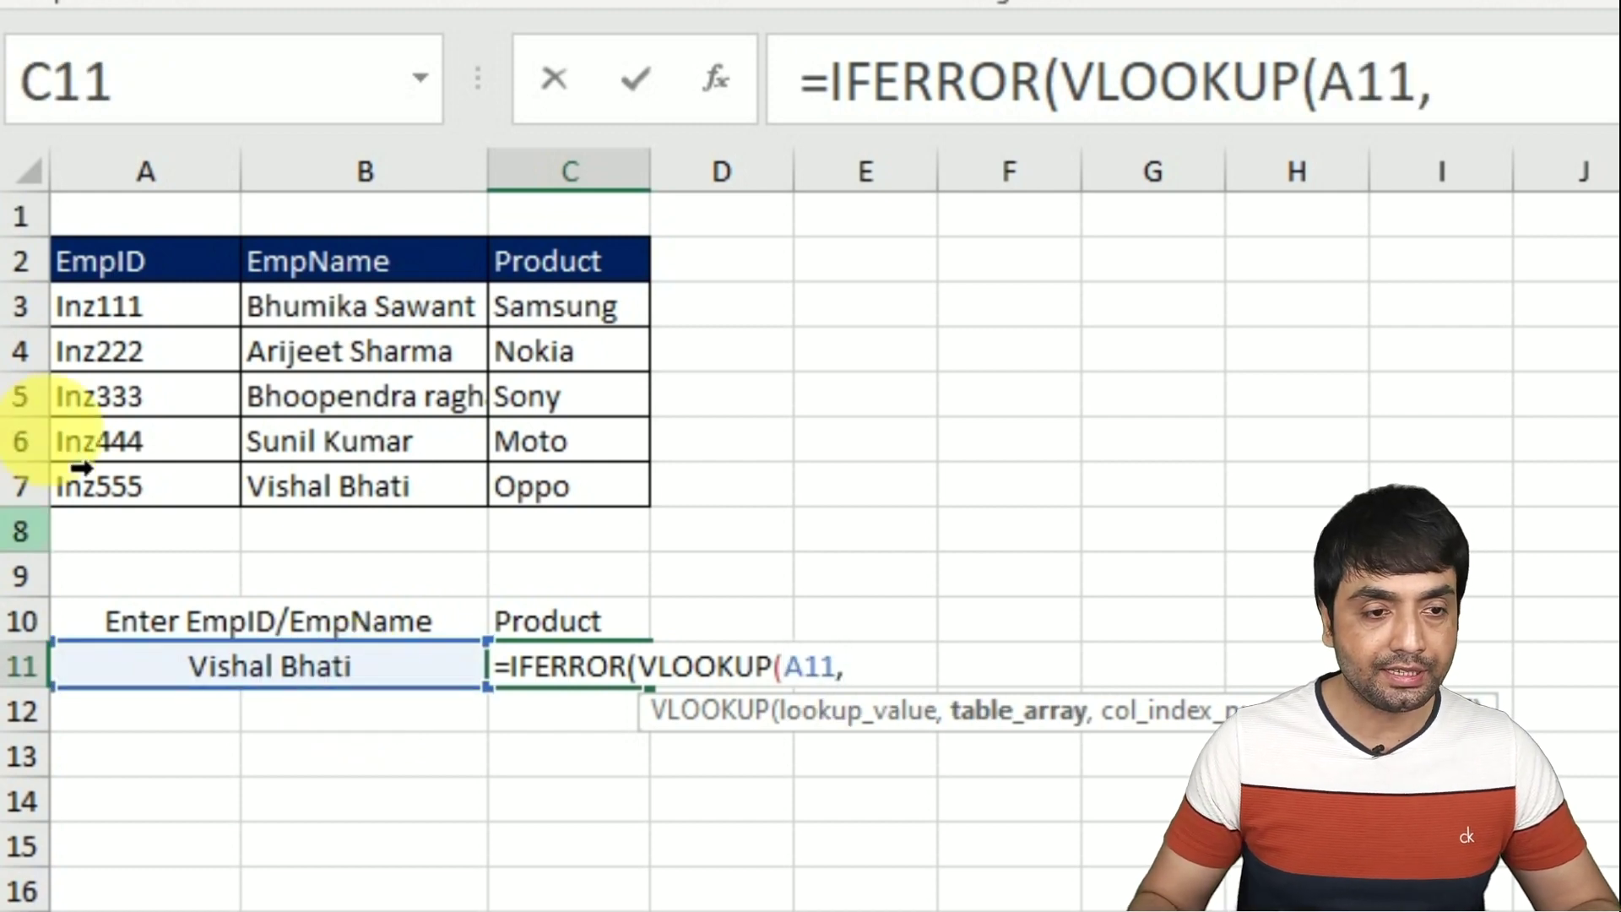
# - Complete the first VLOOKUP with the absolute table range $A$3:$C$7, column index 3 and exact match 0
pyautogui.click(119, 319)
pyautogui.hotkey('ctrl', 'shift', 'Down')
pyautogui.hotkey('ctrl', 'shift', 'Right')
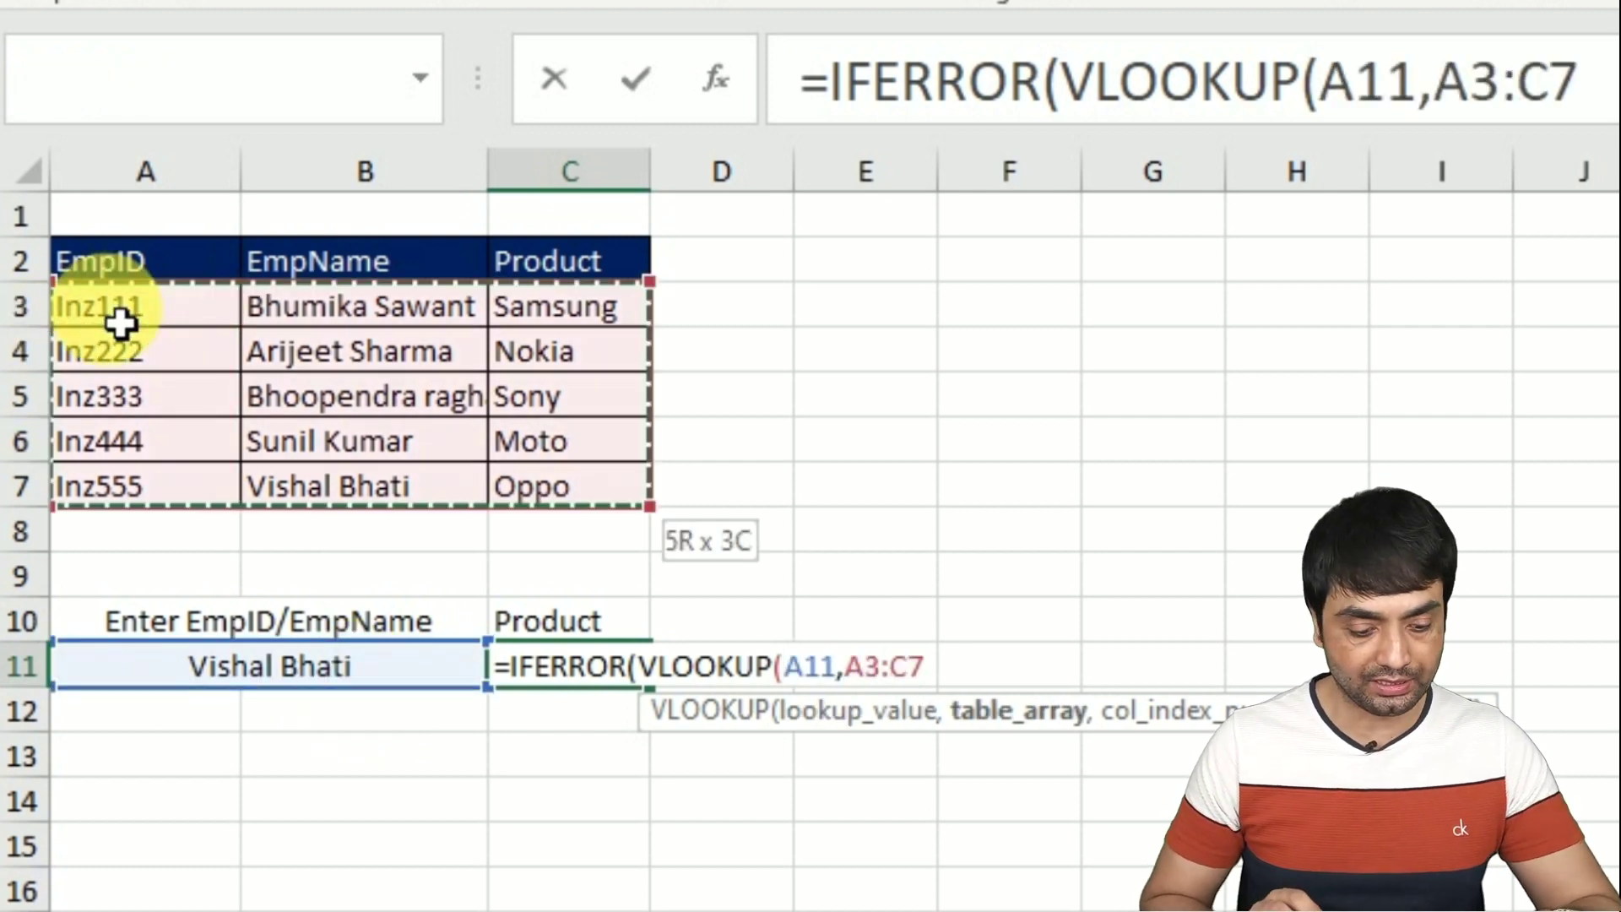
pyautogui.press('F4')
pyautogui.write(',')
pyautogui.write('3,0')
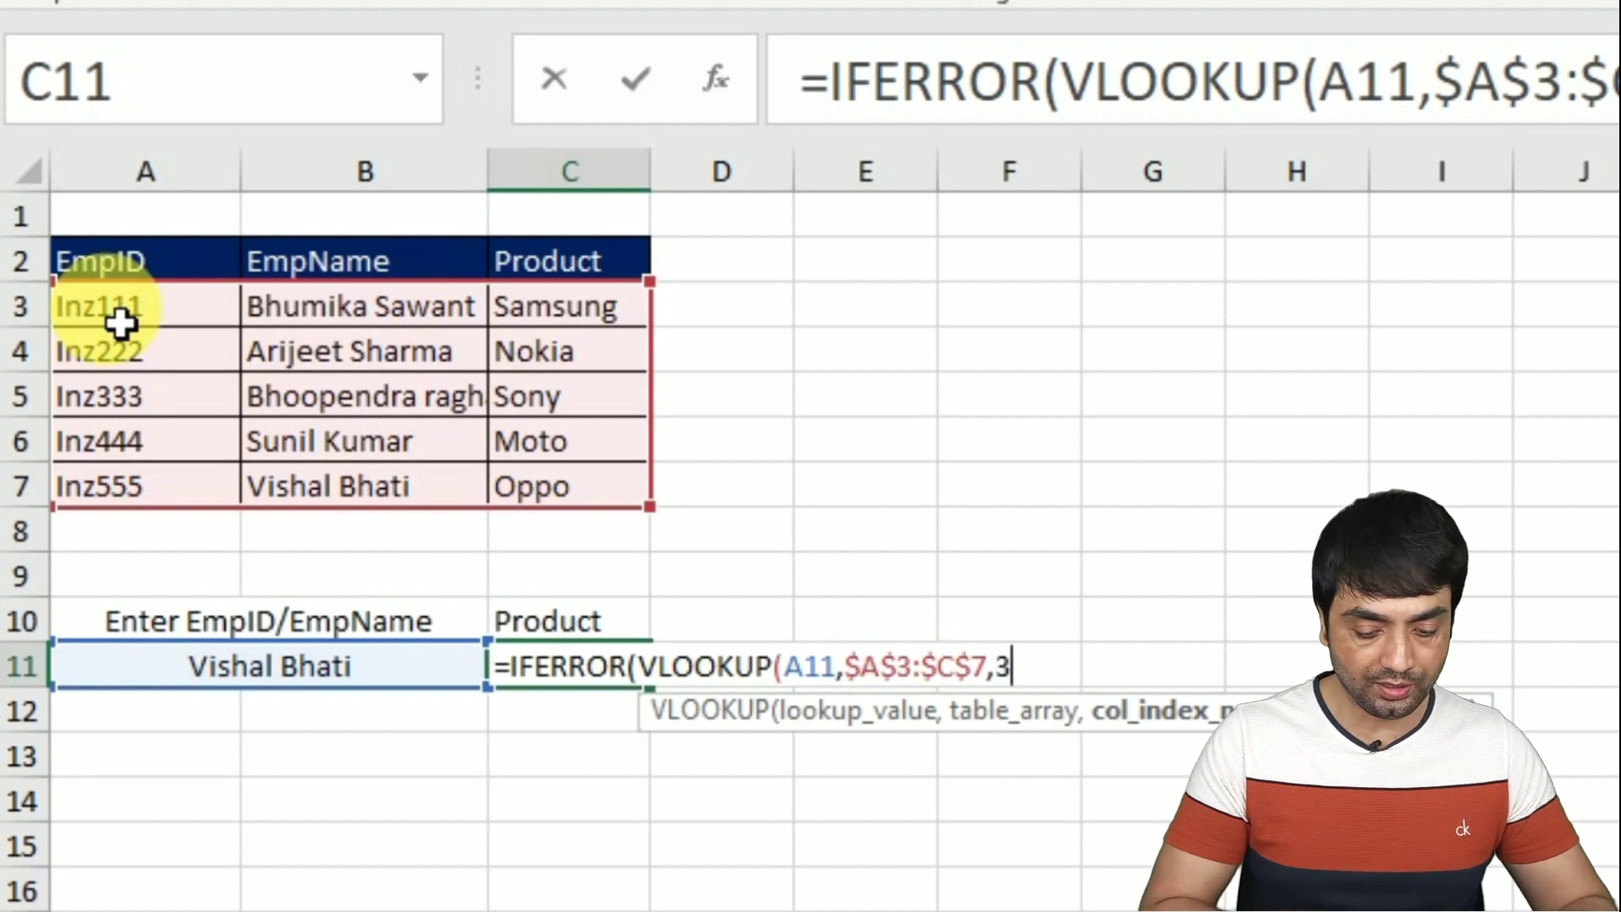
pyautogui.write(')')
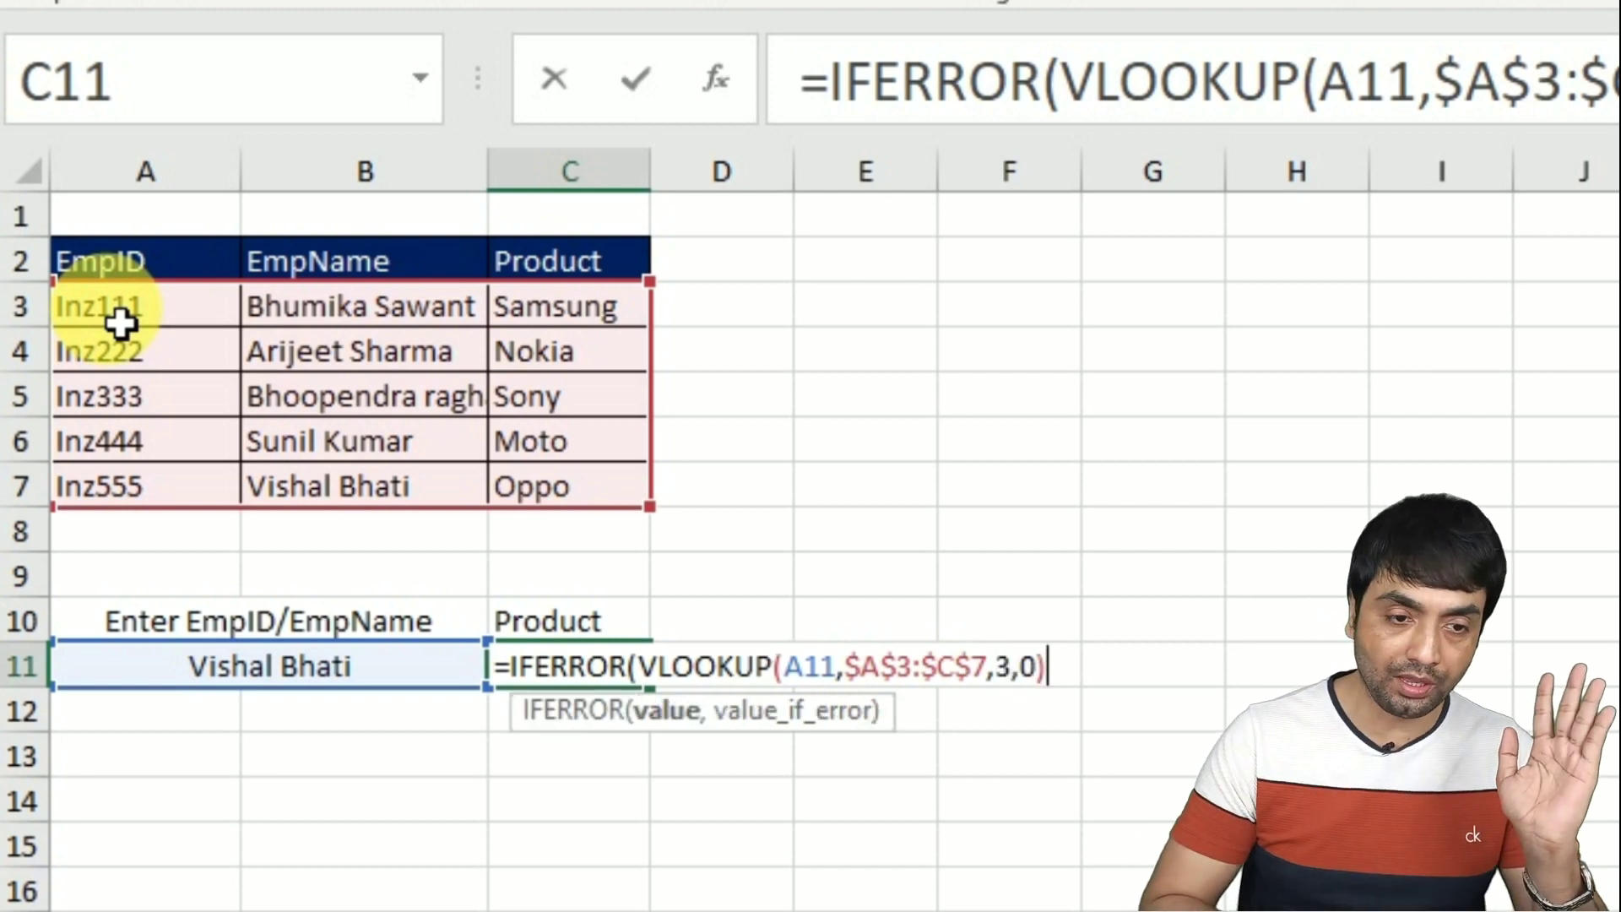
# - Add a second VLOOKUP as the value_if_error argument in C11, using A11 as its lookup value
pyautogui.write(',')
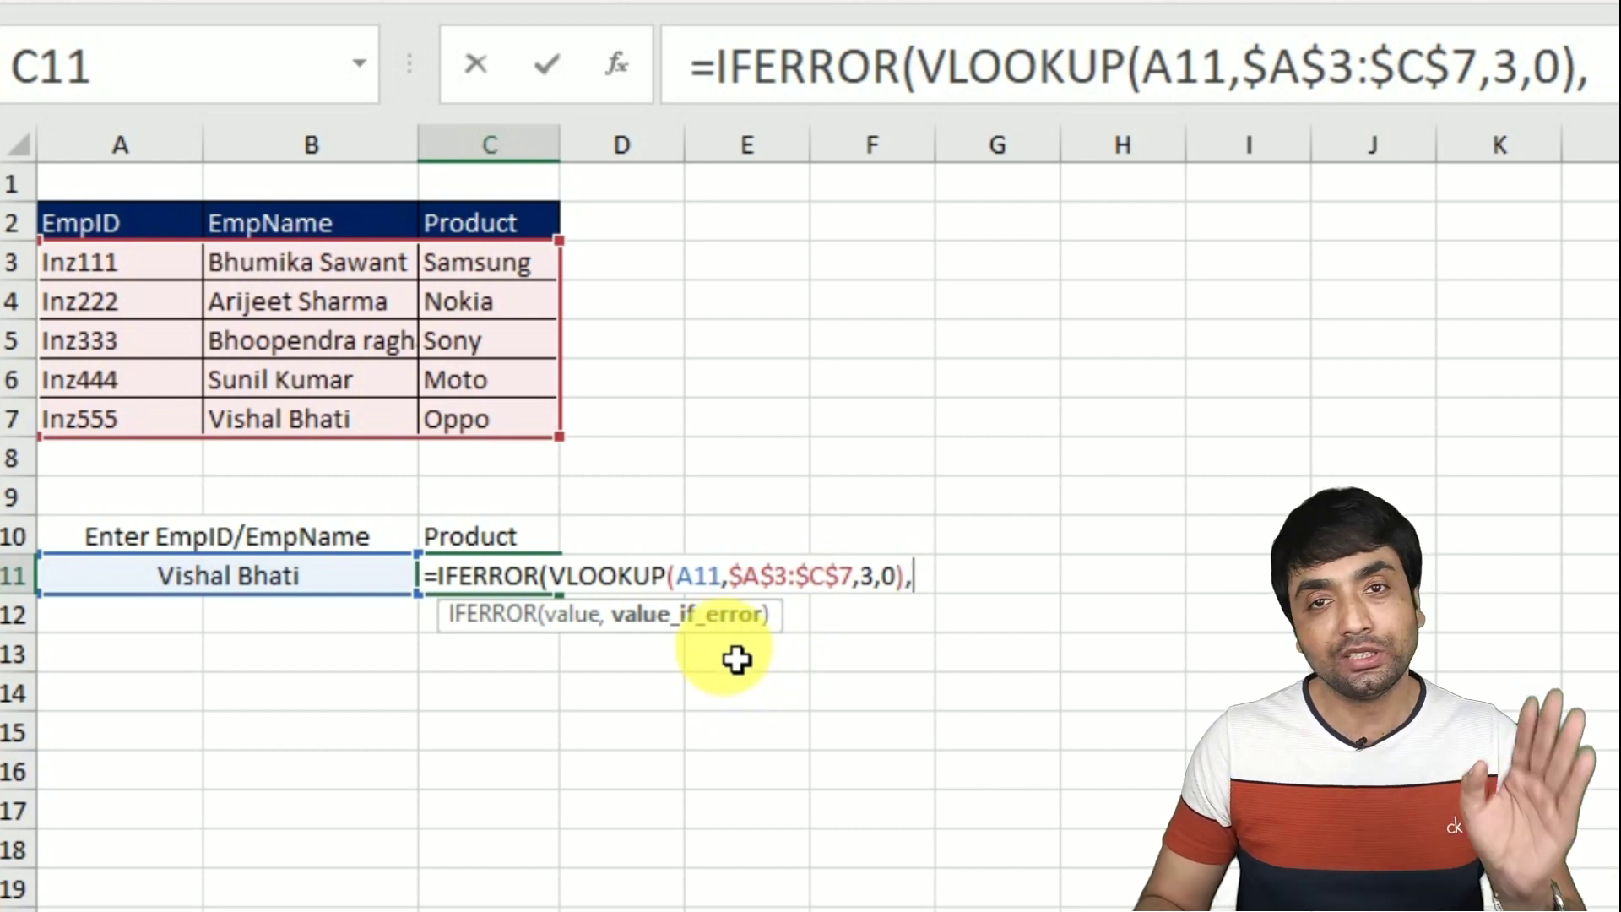
pyautogui.write('vloo')
pyautogui.press('Tab')
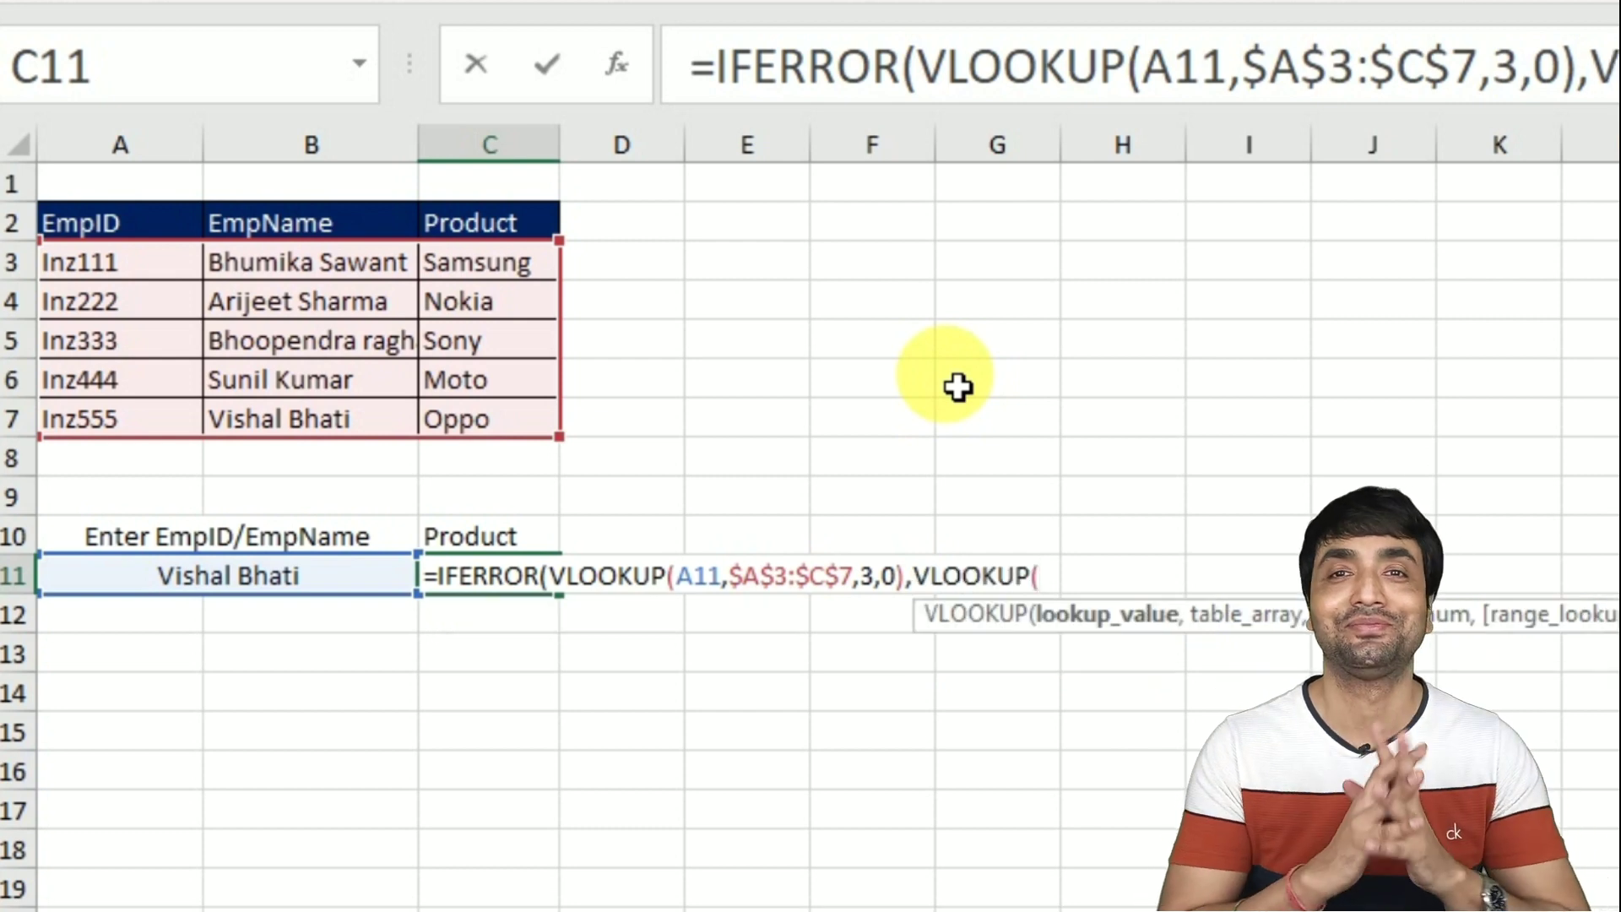
pyautogui.click(274, 581)
pyautogui.write(',')
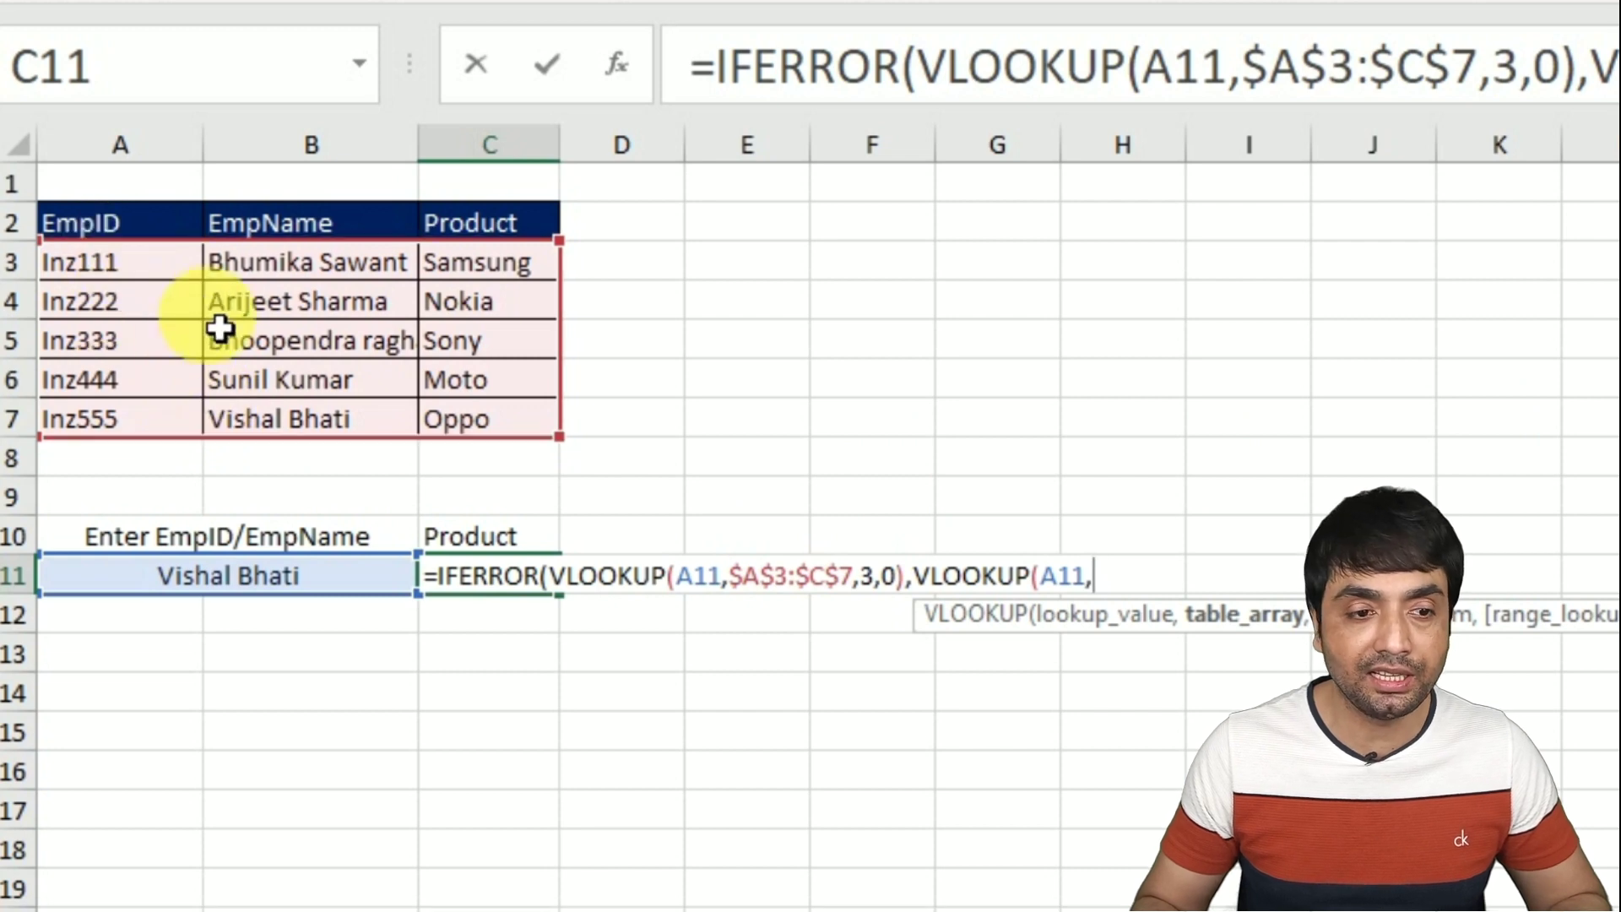
# - Complete the second VLOOKUP with the absolute range $B$3:$C$7, column index 2 and exact match 0, and commit the formula
pyautogui.click(269, 267)
pyautogui.hotkey('shift', 'Down')
pyautogui.hotkey('shift', 'Down')
pyautogui.hotkey('shift', 'Down')
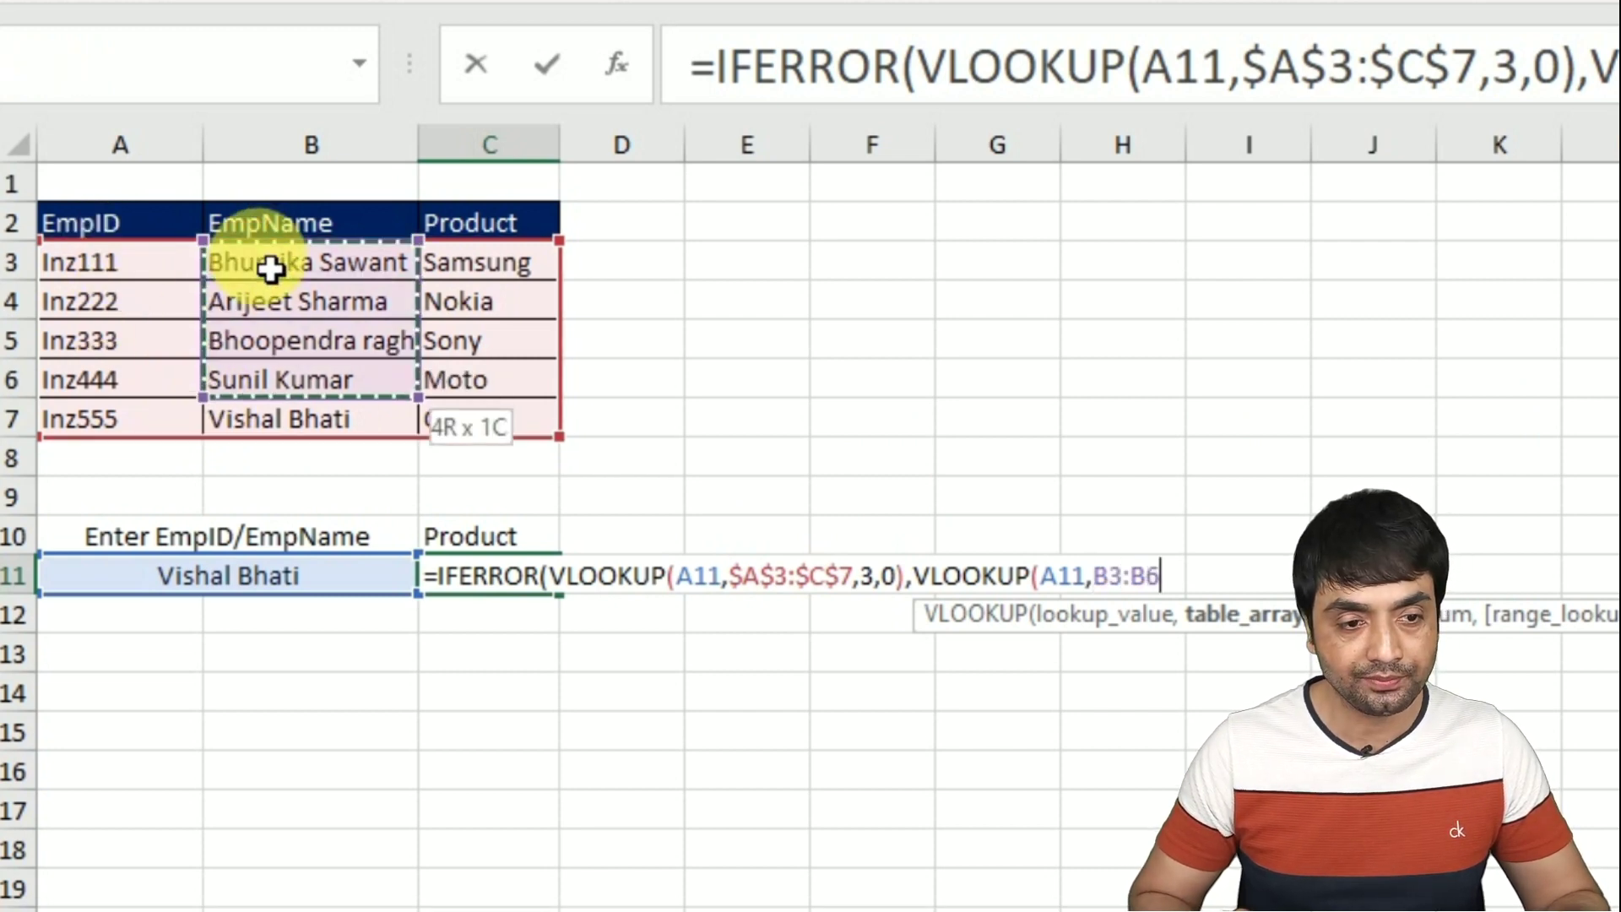
pyautogui.hotkey('shift', 'Down')
pyautogui.hotkey('shift', 'Right')
pyautogui.press('F4')
pyautogui.write(',2,')
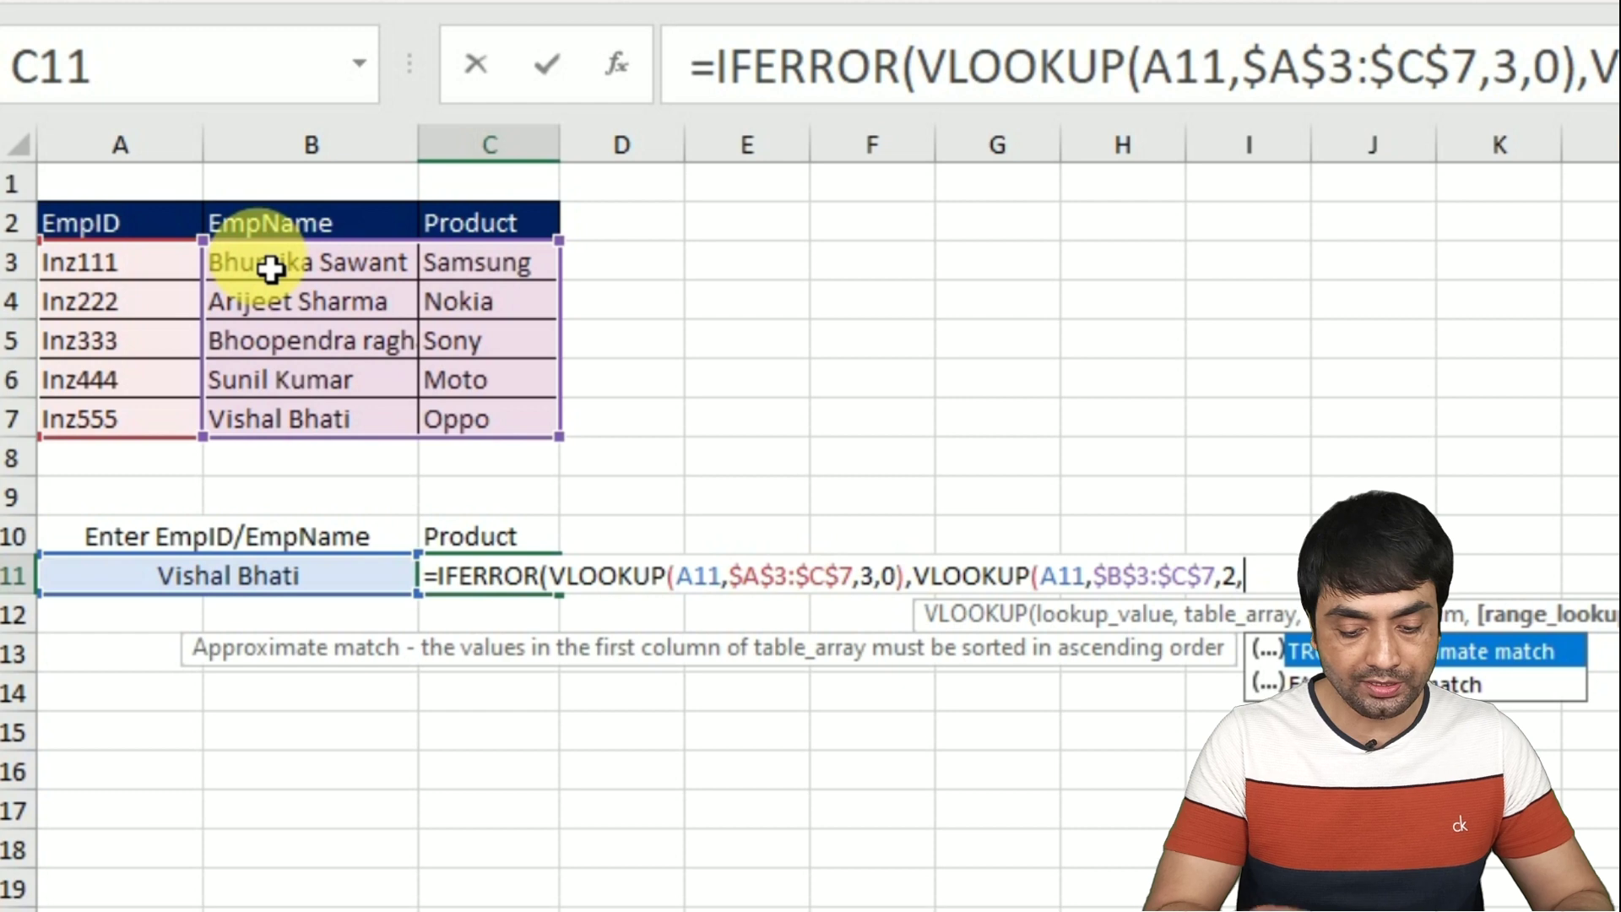
pyautogui.write('0))')
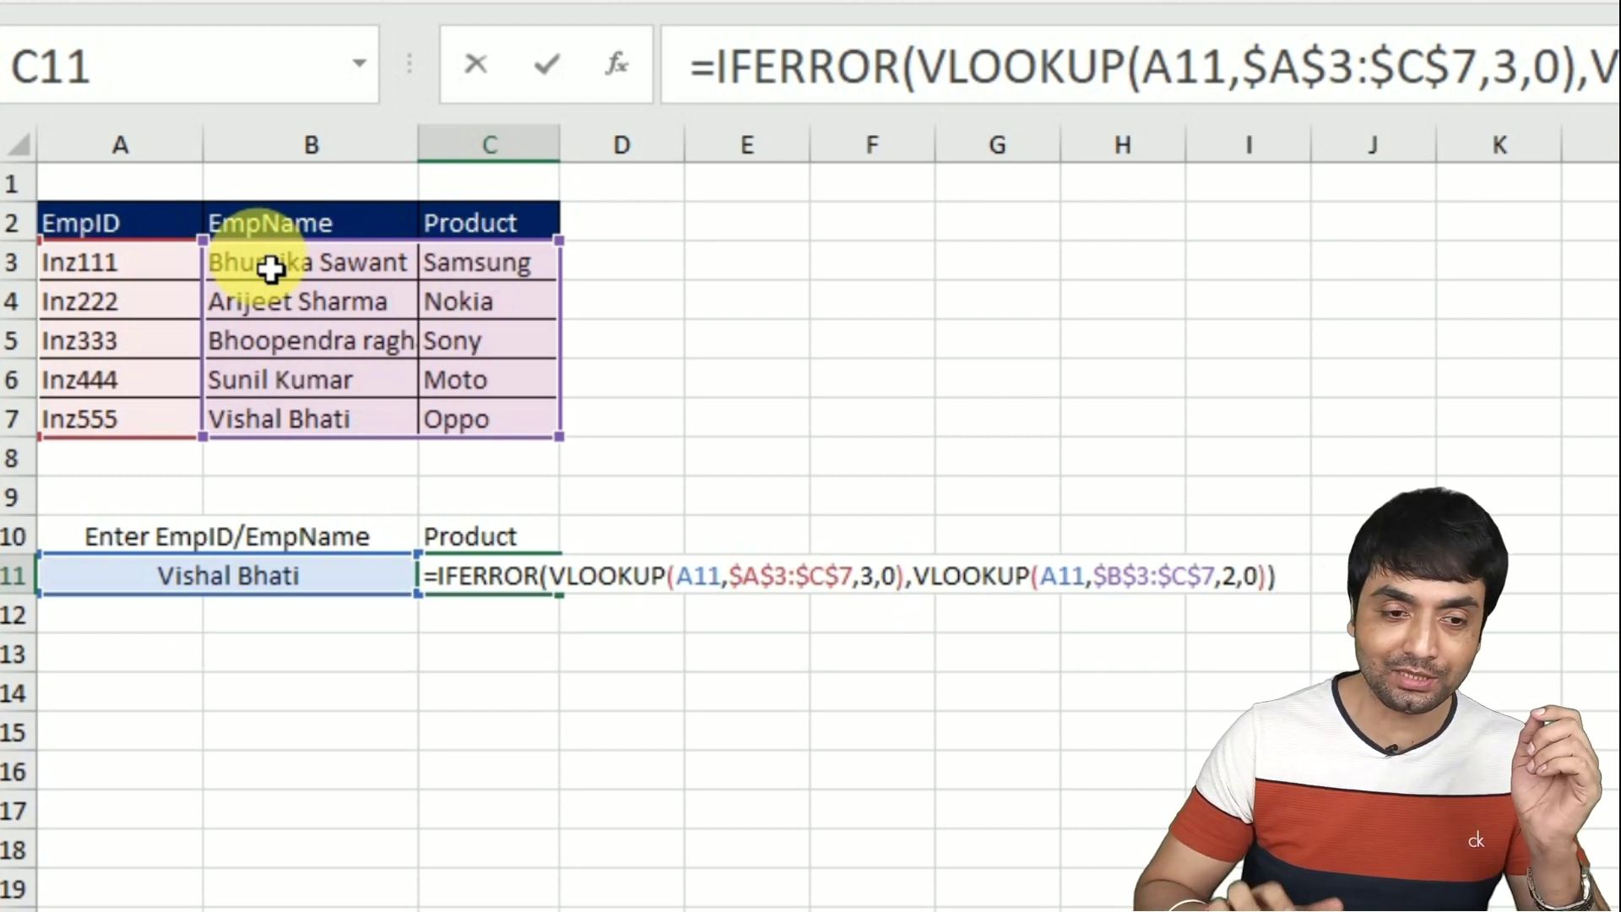
pyautogui.press('Return')
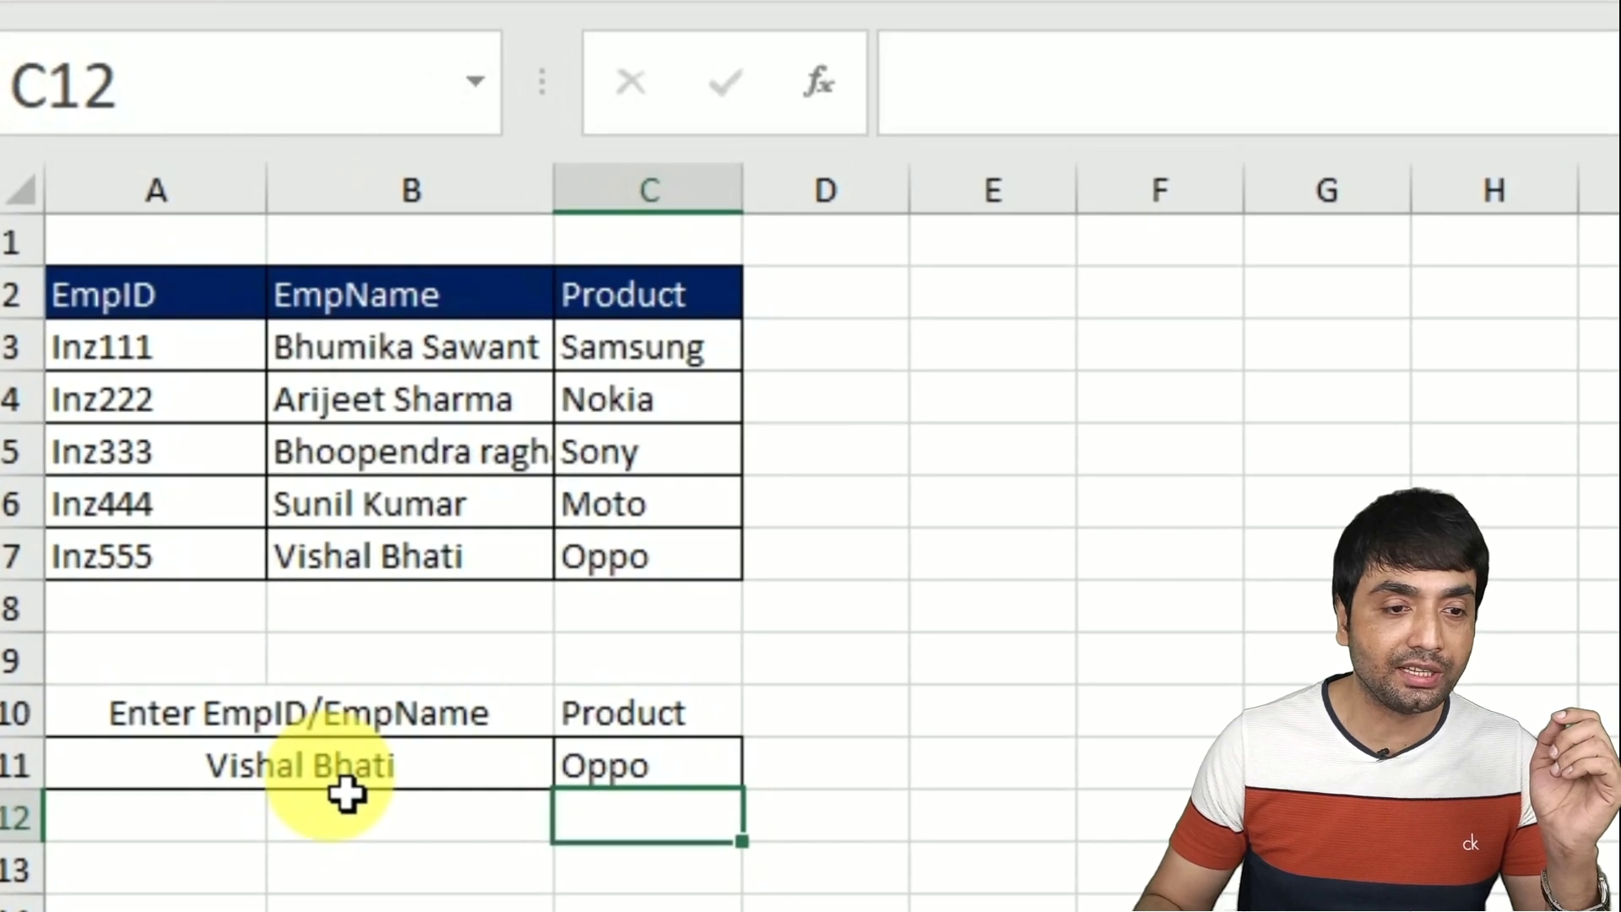
# - Replace the lookup value in A11 with the employee ID from row 4, and review the formula in C11 without changing it
pyautogui.click(356, 786)
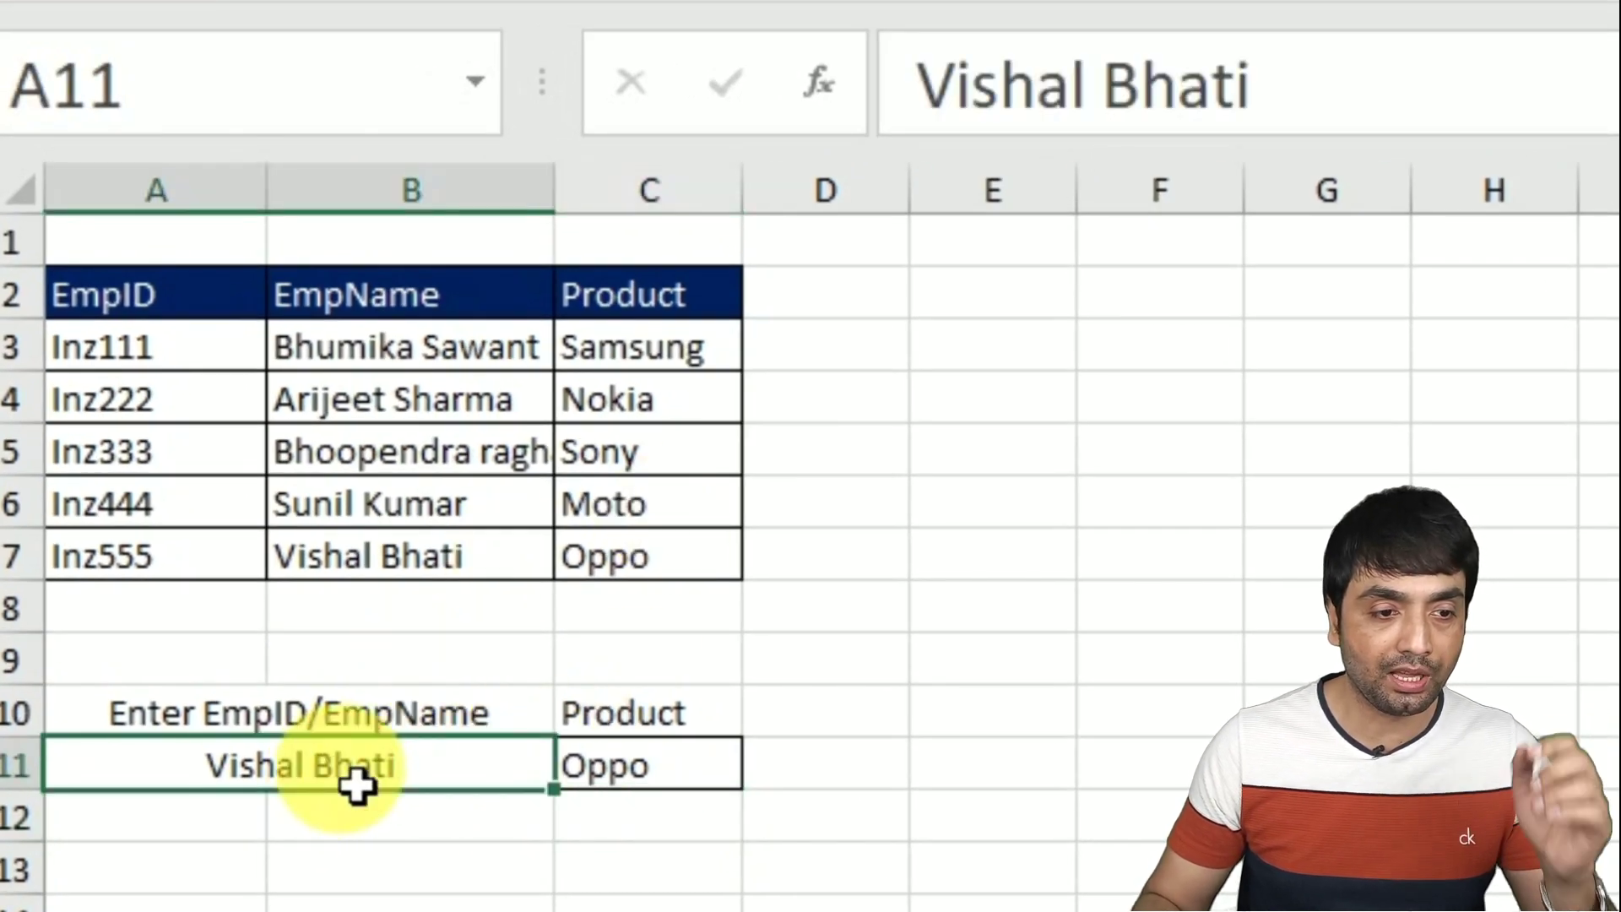
pyautogui.write('inz222')
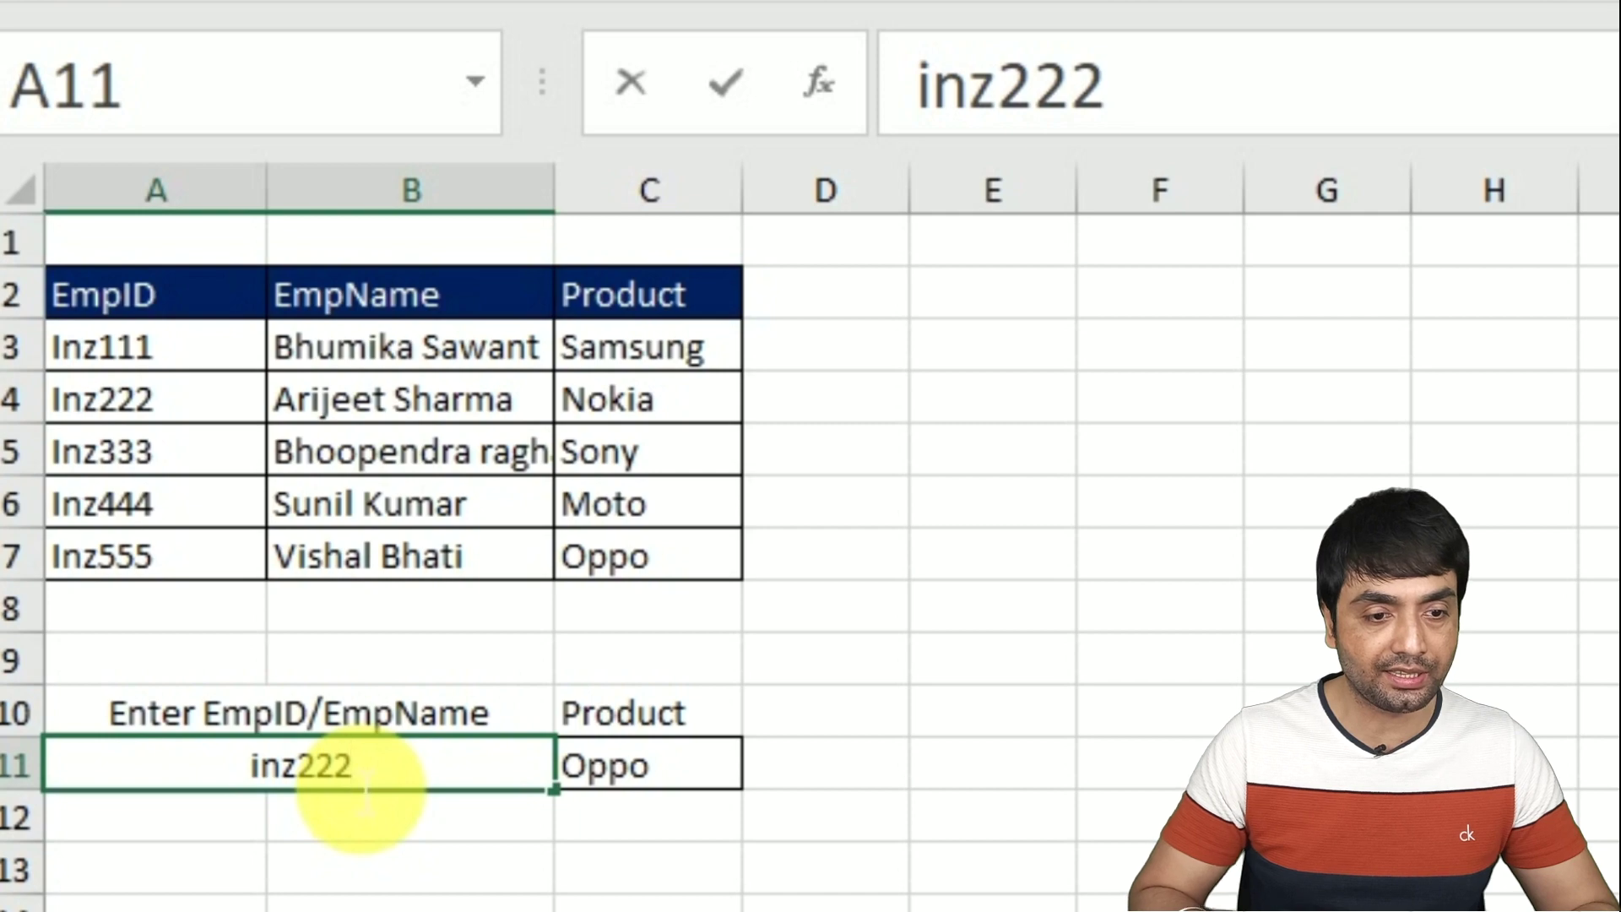
pyautogui.press('Return')
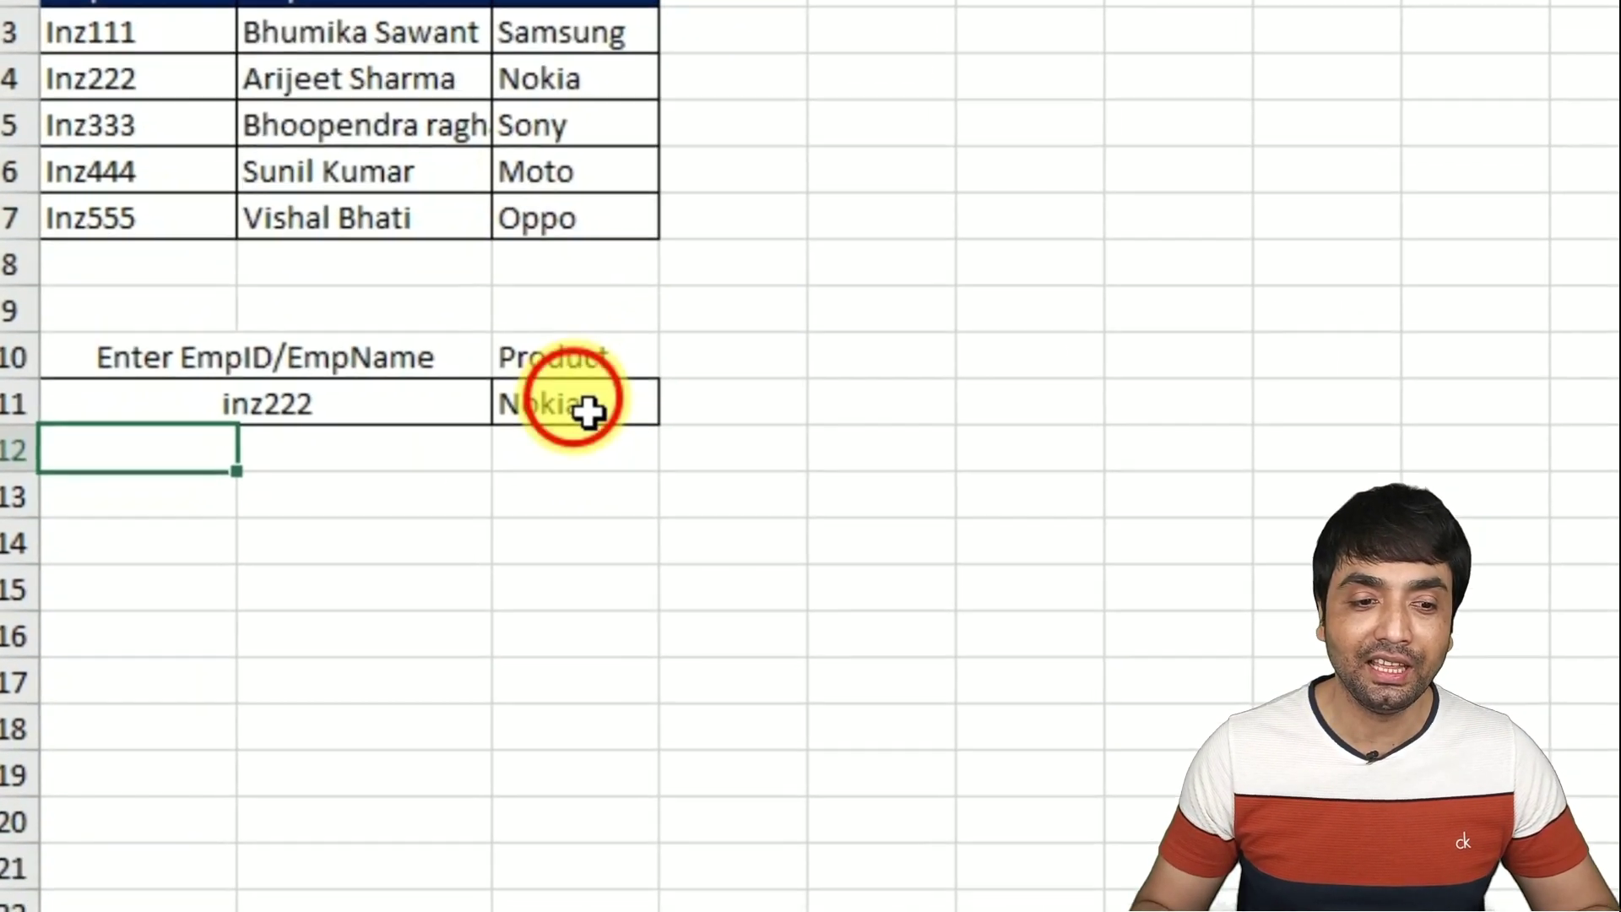
pyautogui.doubleClick(665, 771)
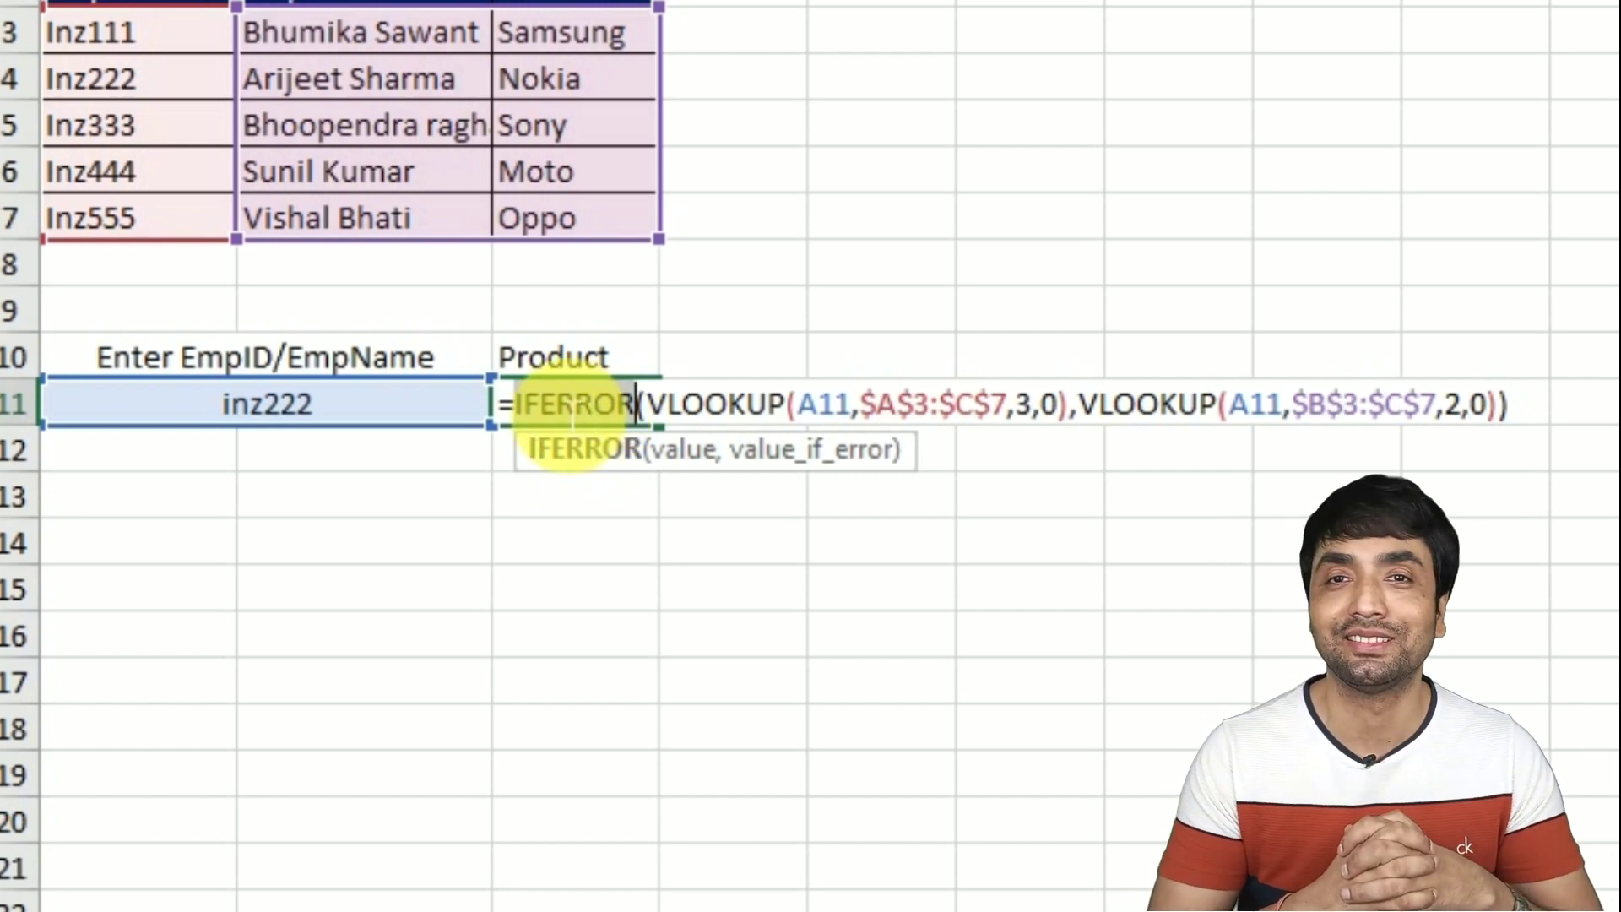
pyautogui.press('Escape')
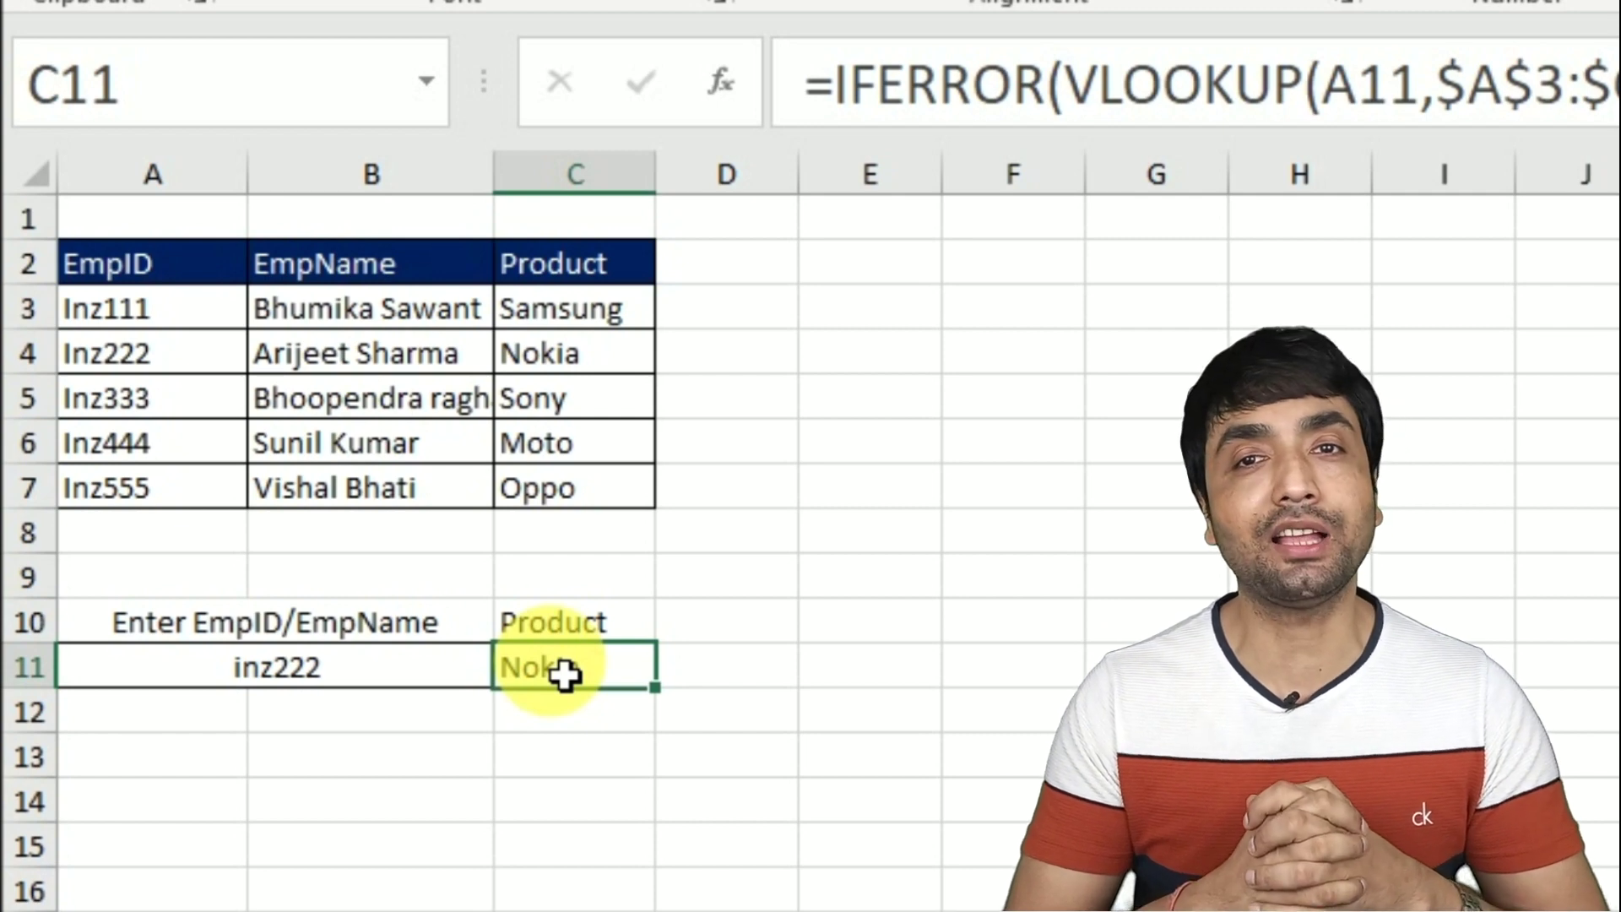